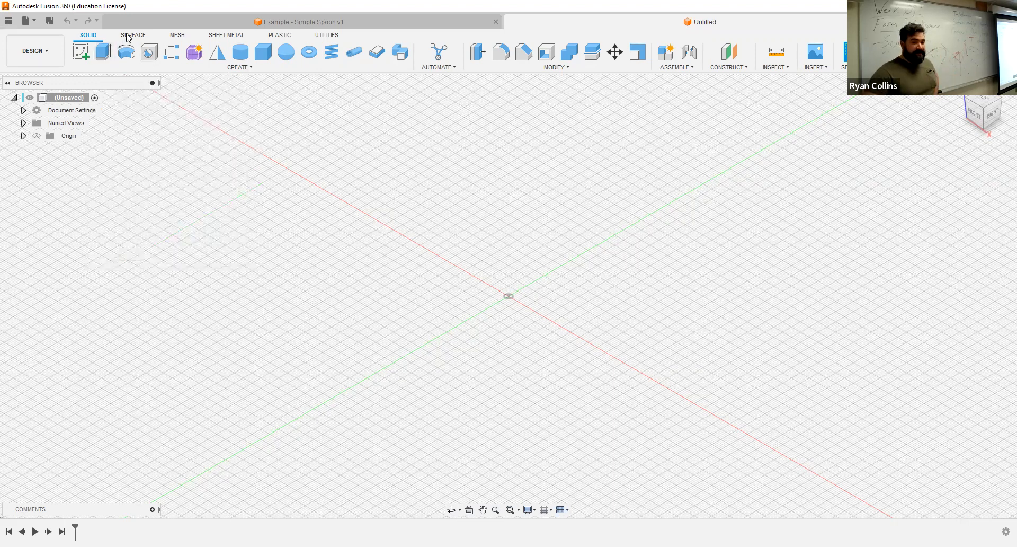
Create a new form feature in the empty design to start T-Spline modeling
{"action": "left_click", "coordinate": [132, 36]}
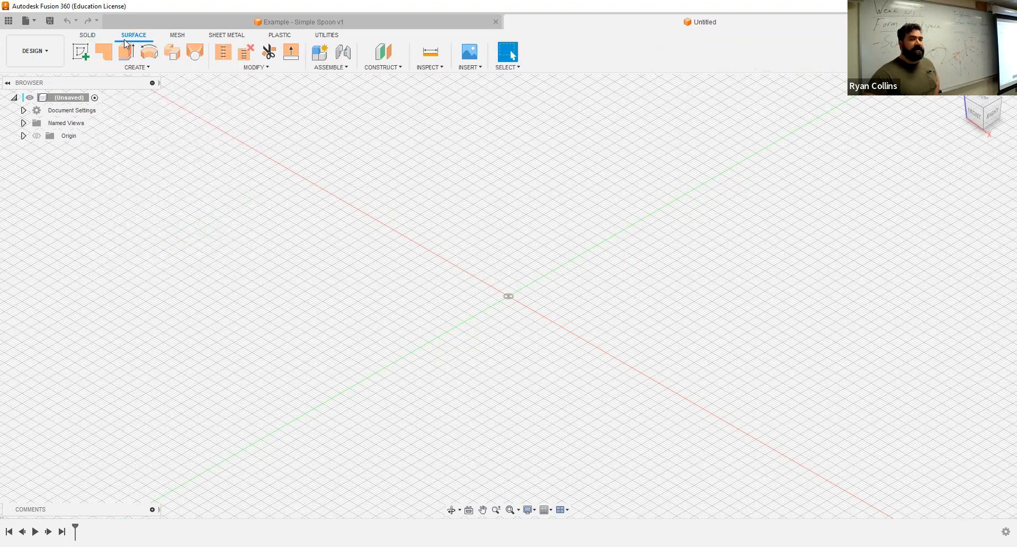
{"action": "left_click", "coordinate": [88, 36]}
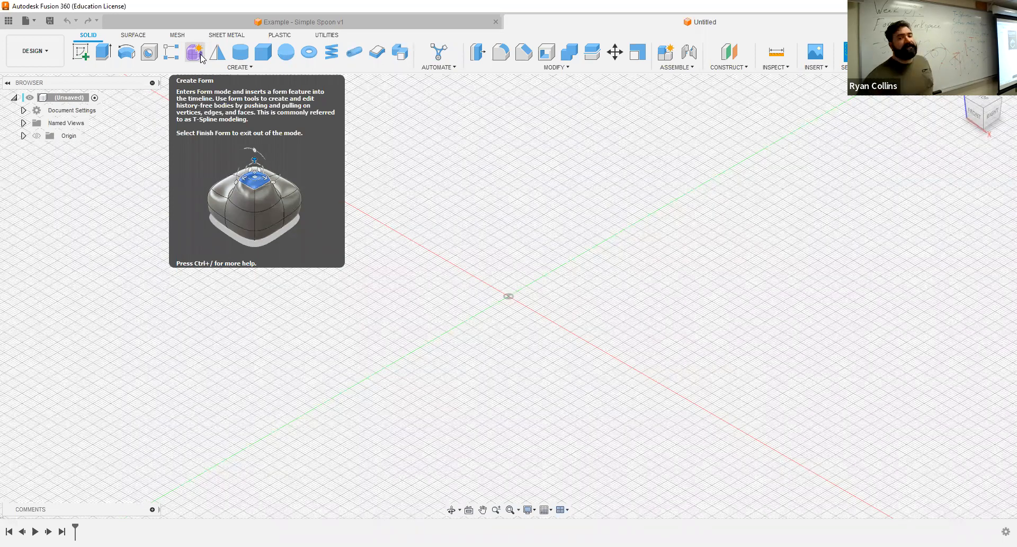
{"action": "left_click", "coordinate": [201, 55]}
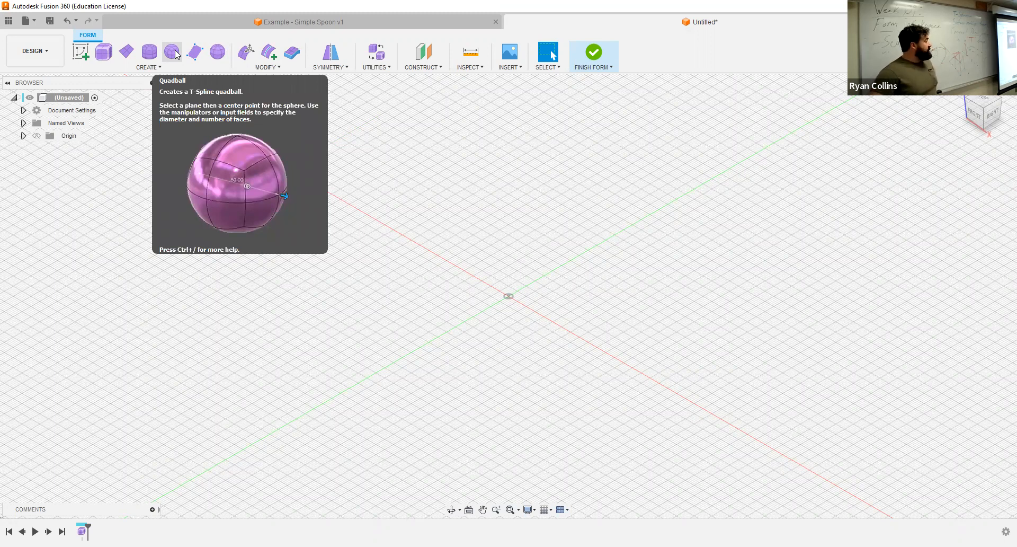
{"action": "left_click", "coordinate": [153, 67]}
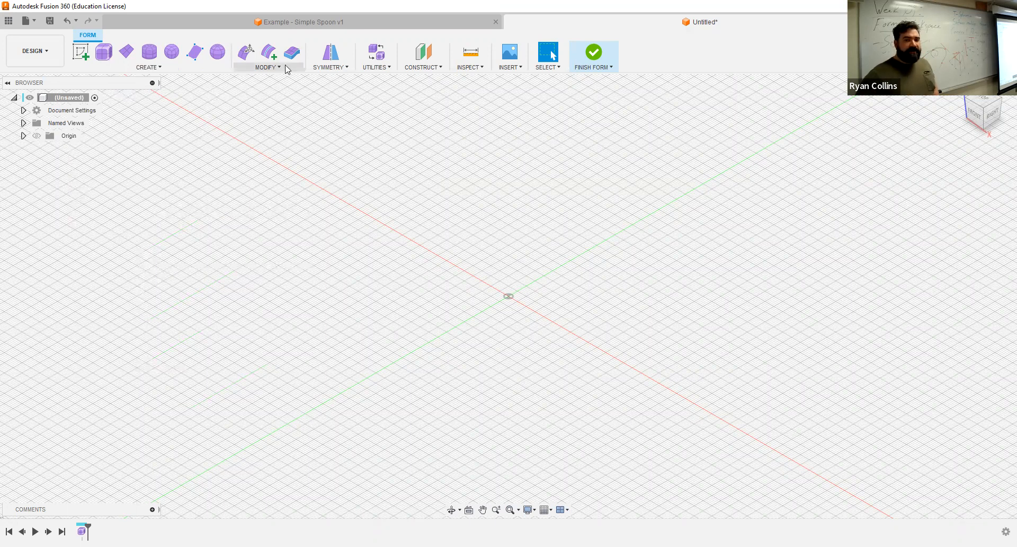
{"action": "left_click", "coordinate": [258, 68]}
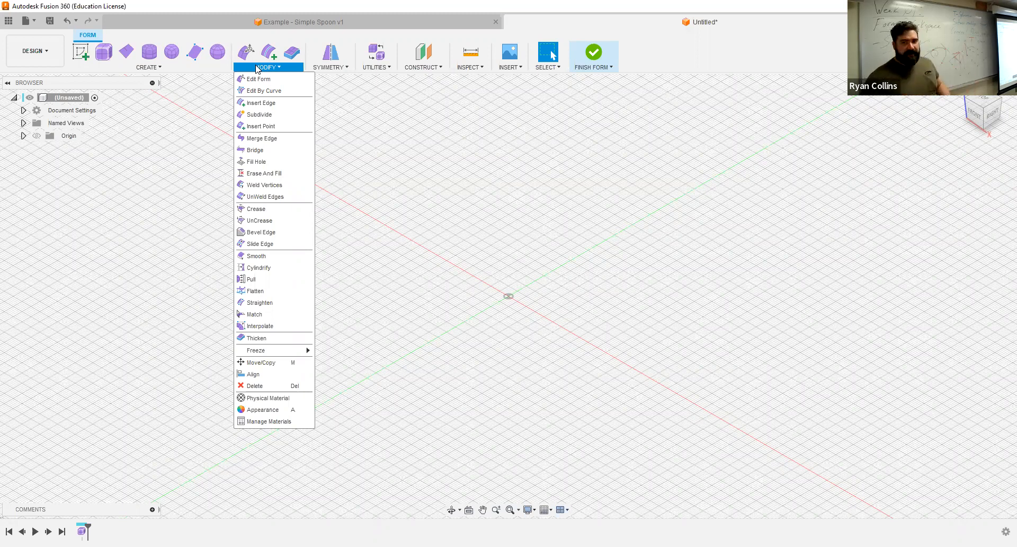
{"action": "left_click", "coordinate": [340, 67]}
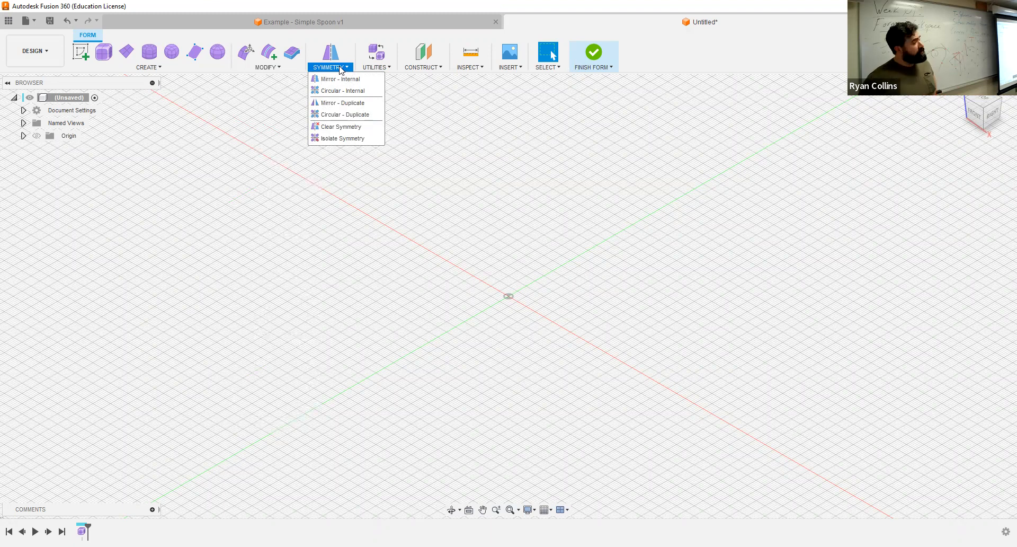
{"action": "mouse_move", "coordinate": [371, 70]}
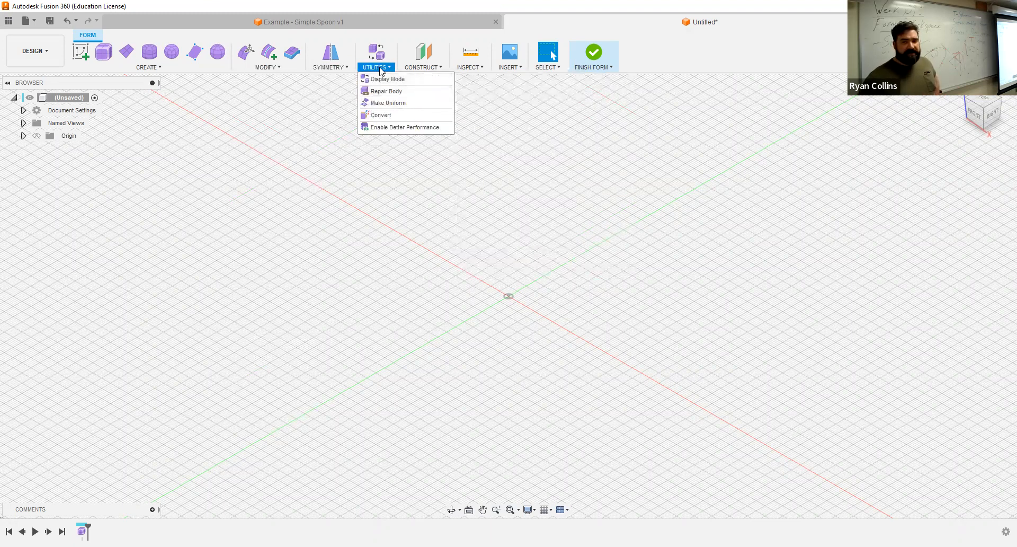
{"action": "mouse_move", "coordinate": [412, 67]}
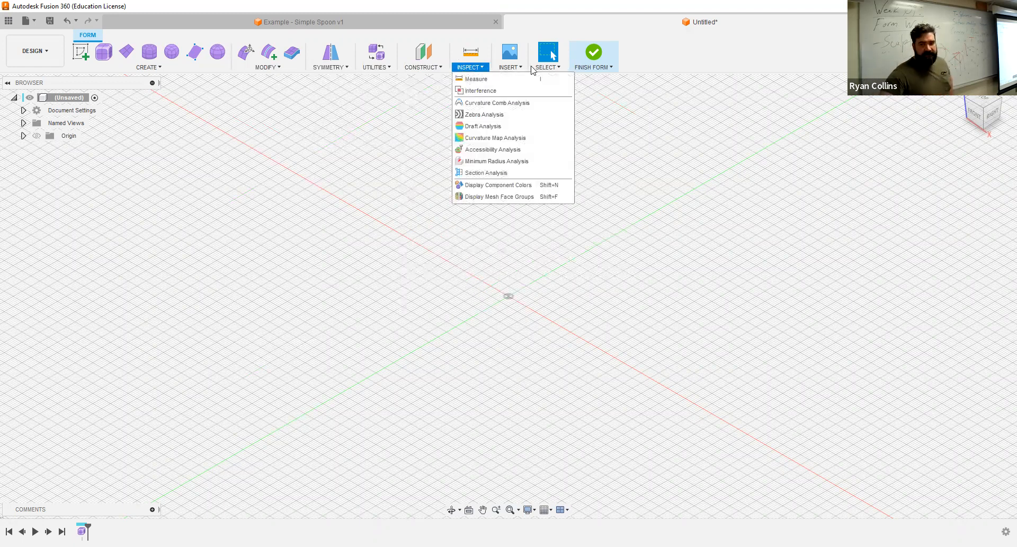
{"action": "mouse_move", "coordinate": [512, 74]}
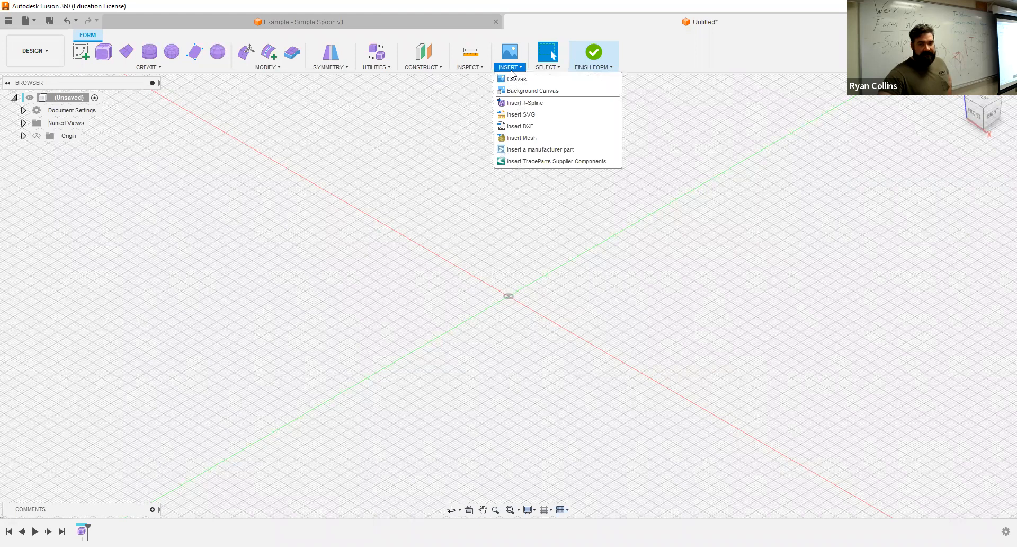
{"action": "left_click", "coordinate": [185, 241]}
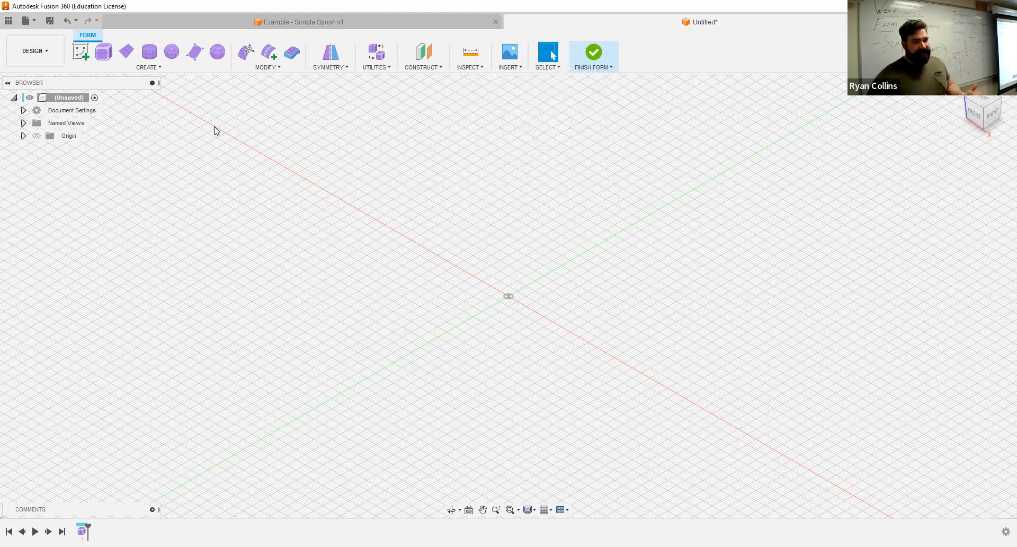
Create a T-Spline box centered on the origin of the horizontal plane, with a 150 mm by 85 mm base
{"action": "left_click", "coordinate": [104, 51]}
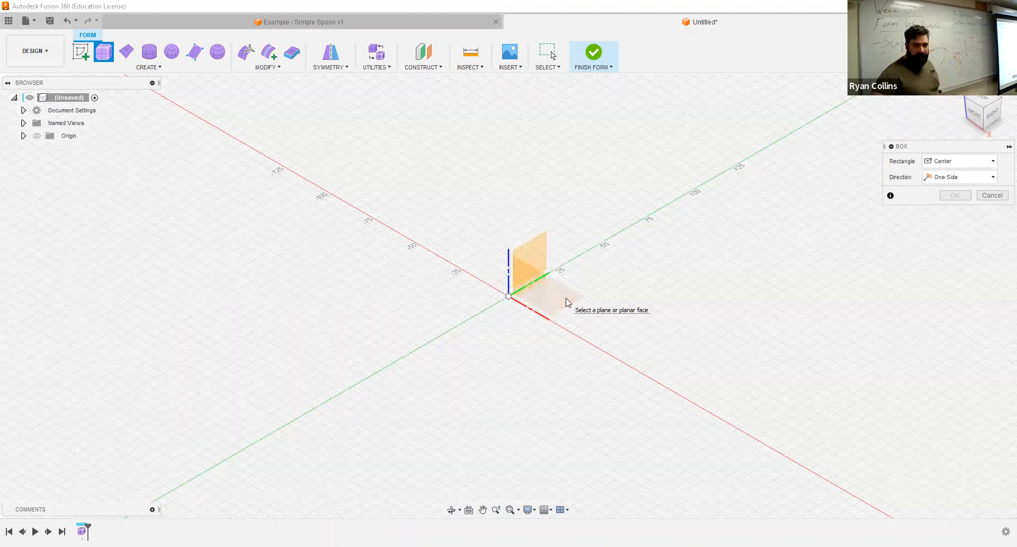
{"action": "left_click", "coordinate": [538, 305]}
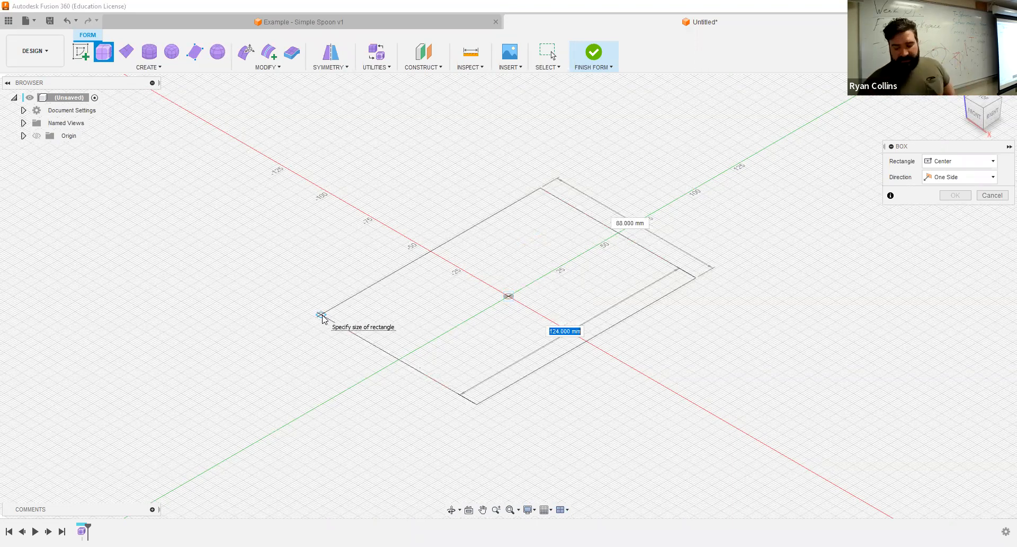
{"action": "type", "text": "150"}
{"action": "key", "text": "Tab"}
{"action": "type", "text": "85"}
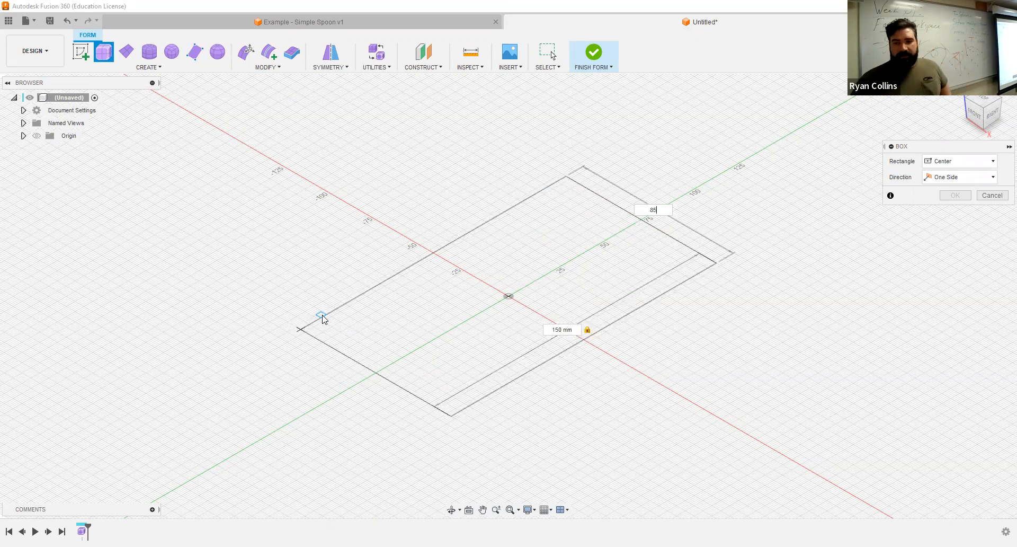
{"action": "key", "text": "Return"}
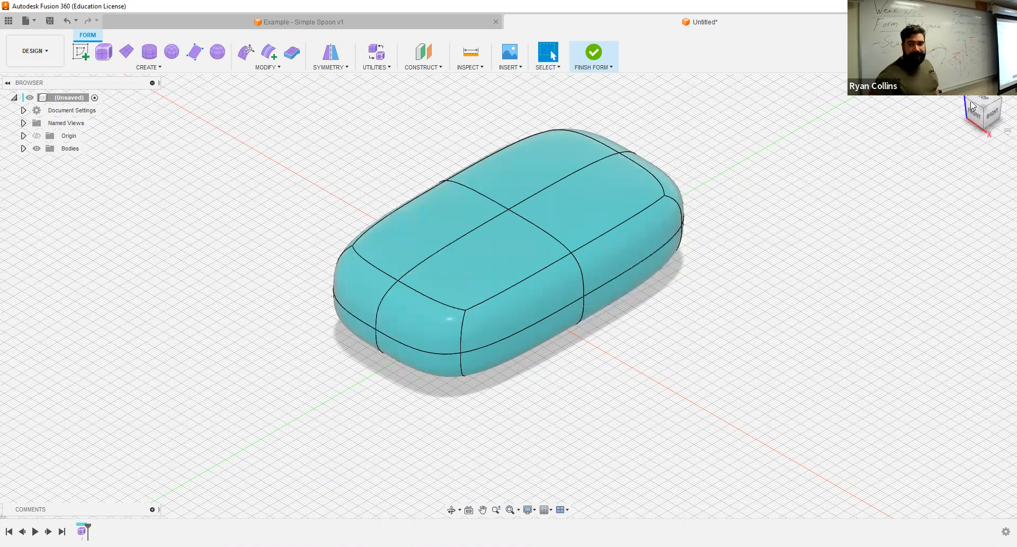
Try the box and smooth display modes on the T-Spline body, and set it to control frame display
{"action": "mouse_move", "coordinate": [972, 120]}
{"action": "left_mouse_down"}
{"action": "mouse_move", "coordinate": [943, 90]}
{"action": "mouse_move", "coordinate": [985, 118]}
{"action": "left_mouse_up"}
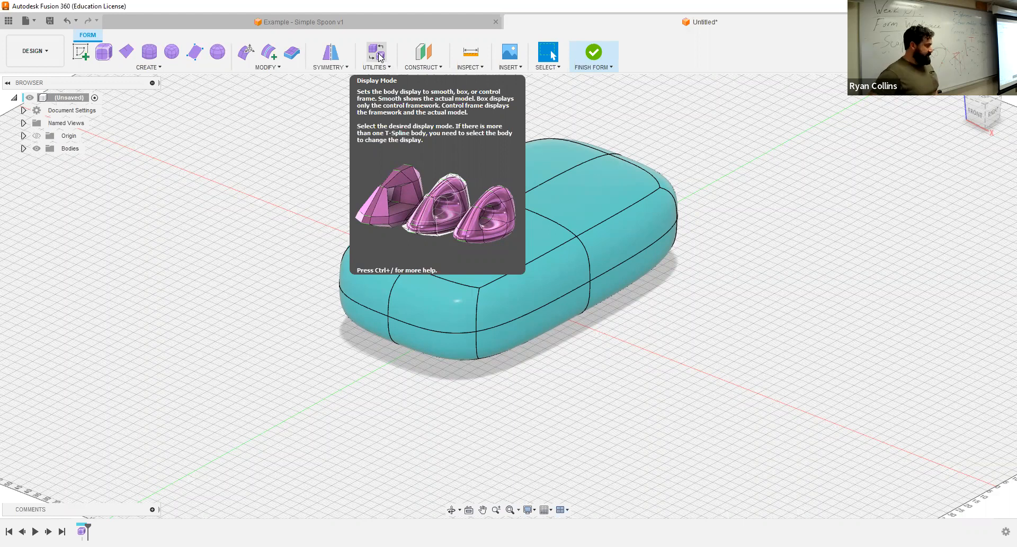
{"action": "left_click", "coordinate": [380, 57]}
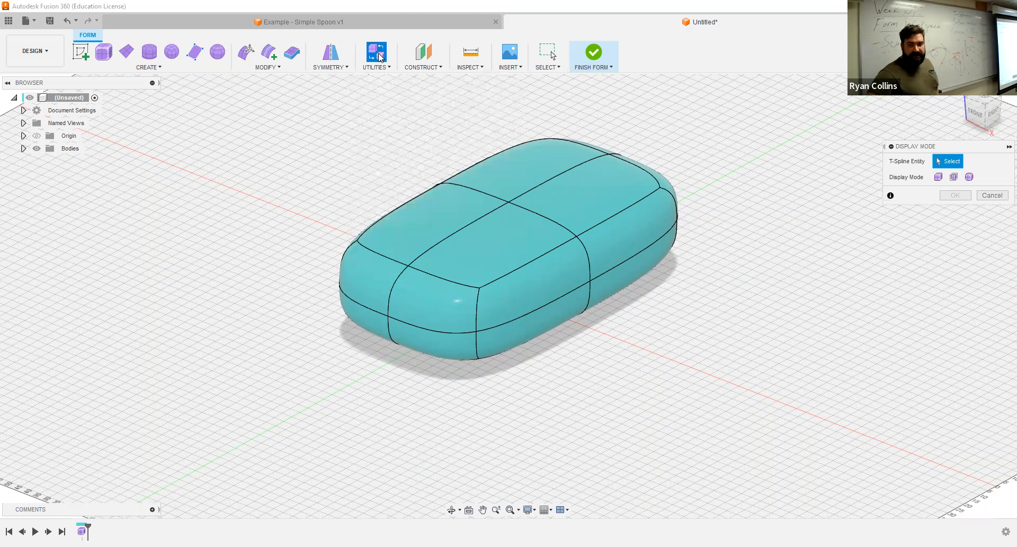
{"action": "left_click", "coordinate": [498, 228]}
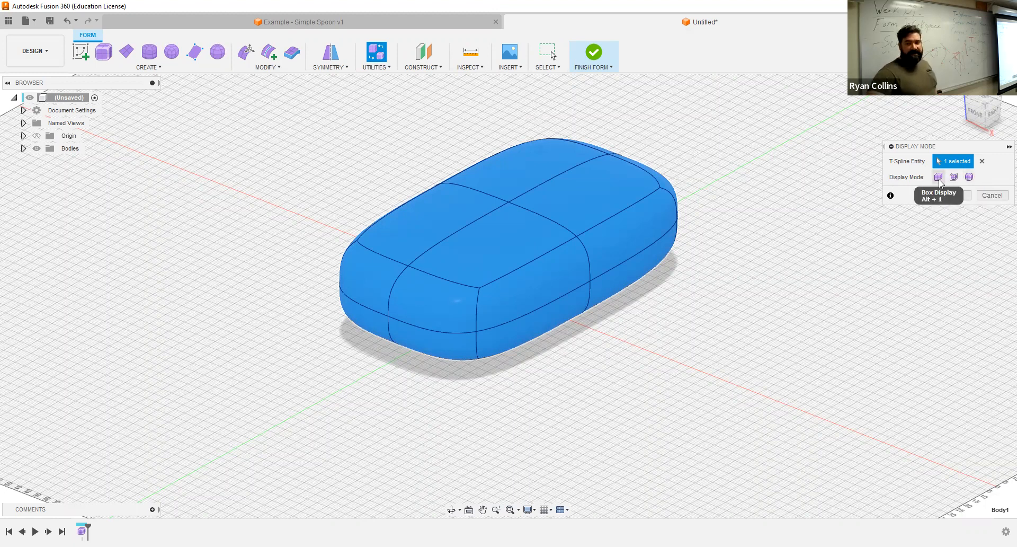
{"action": "left_click", "coordinate": [938, 176]}
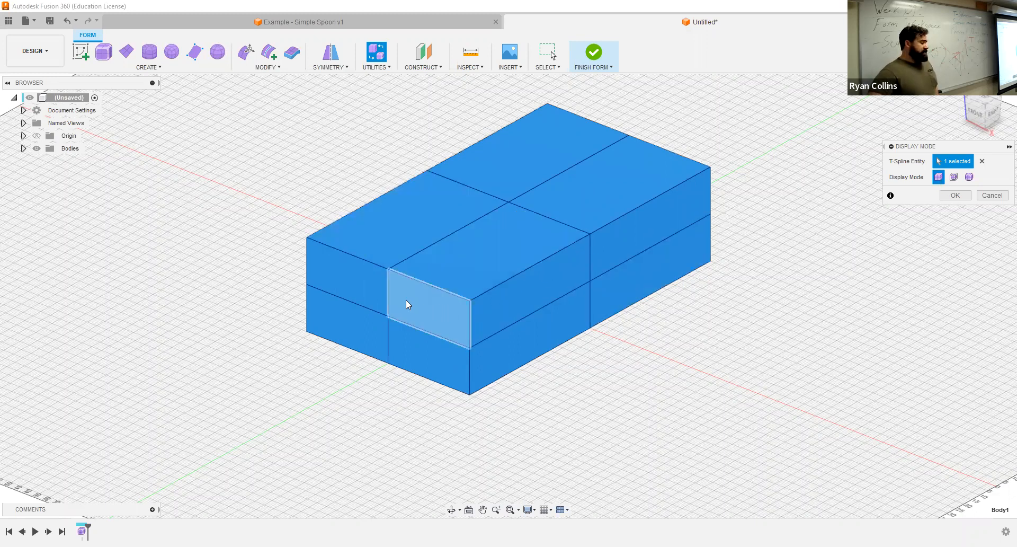
{"action": "left_click", "coordinate": [970, 179]}
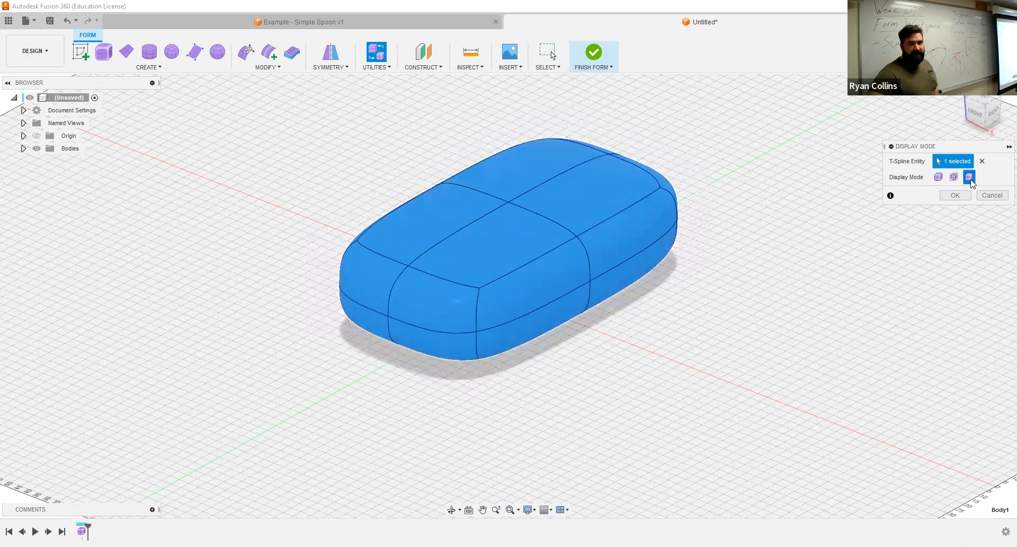
{"action": "left_click", "coordinate": [954, 177]}
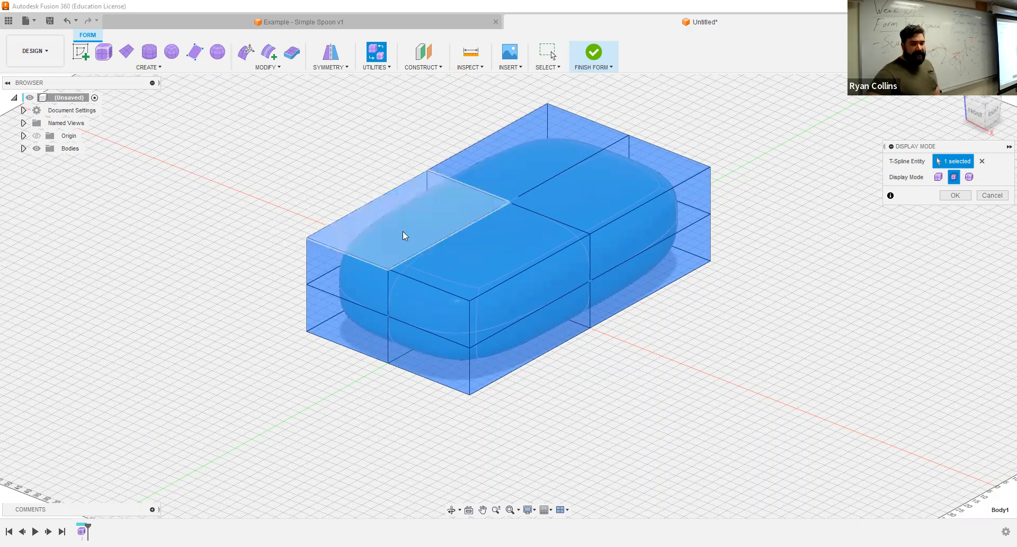
{"action": "left_click", "coordinate": [470, 239]}
{"action": "left_click", "coordinate": [955, 195]}
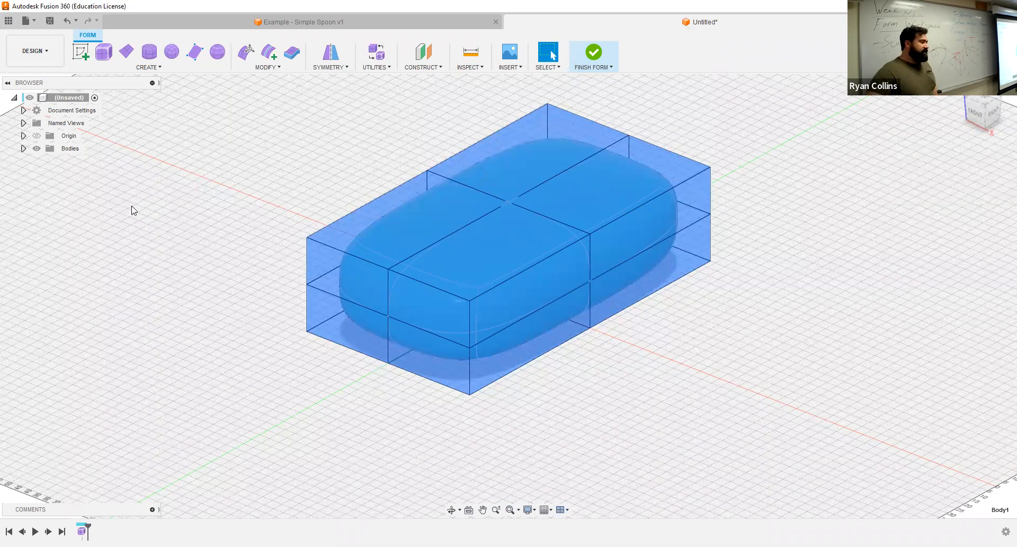
Start Edit Form, clear the body selection, and select a top corner vertex of the control frame using the Vertex filter
{"action": "left_click", "coordinate": [249, 60]}
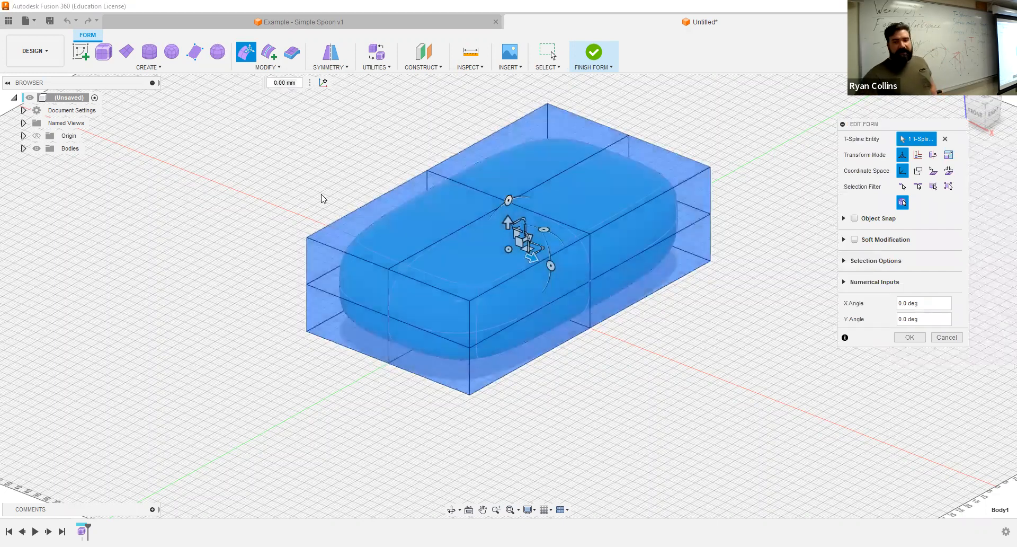
{"action": "left_click", "coordinate": [944, 139]}
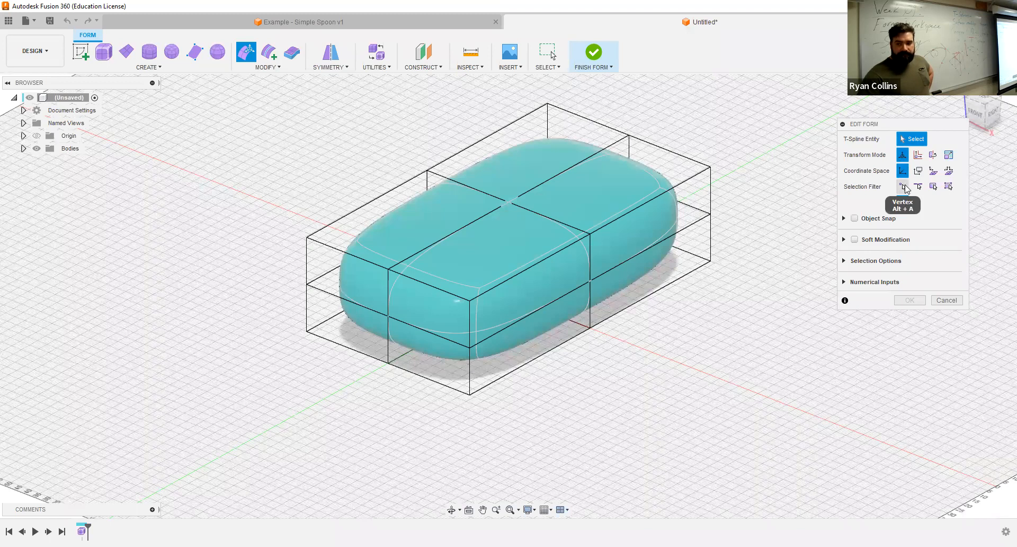
{"action": "left_click", "coordinate": [903, 186]}
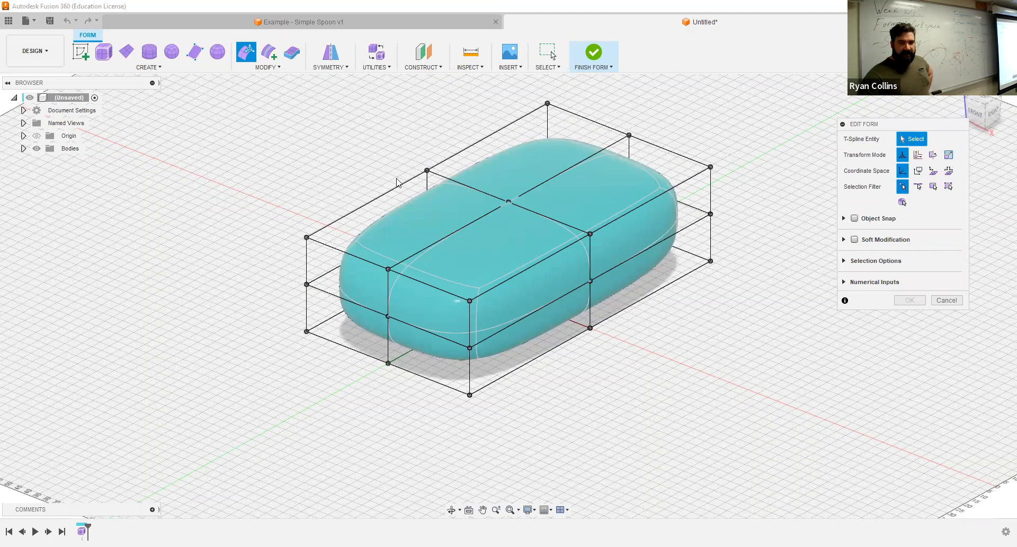
{"action": "left_click", "coordinate": [306, 238]}
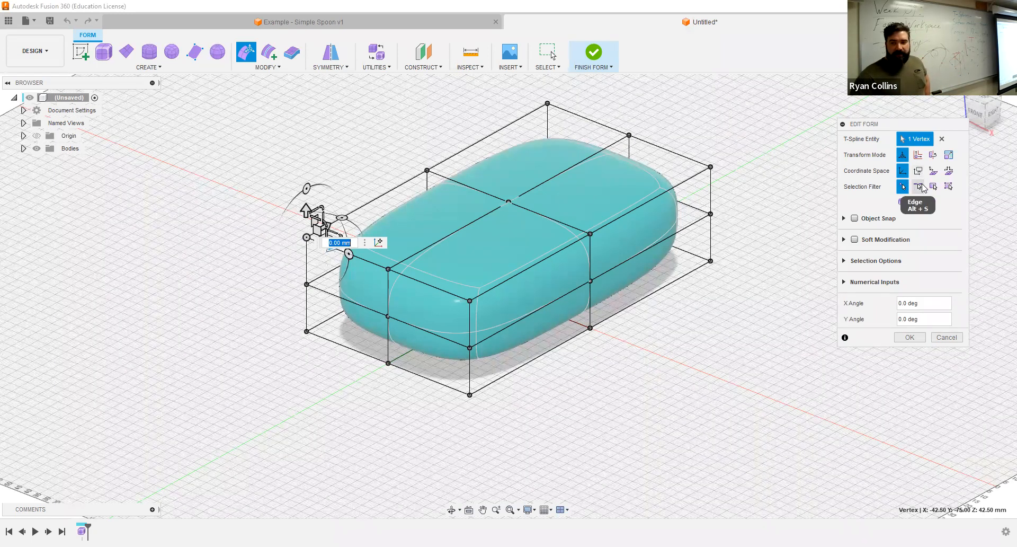
Try the Edge, Face and All selection filters by picking a top edge, a top face and a corner vertex
{"action": "left_click", "coordinate": [922, 187]}
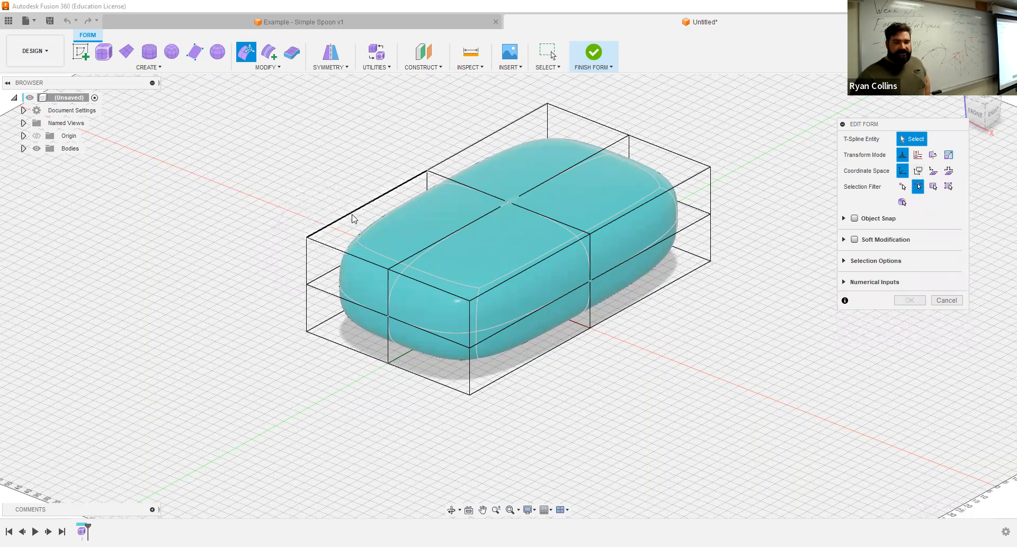
{"action": "left_click", "coordinate": [445, 241]}
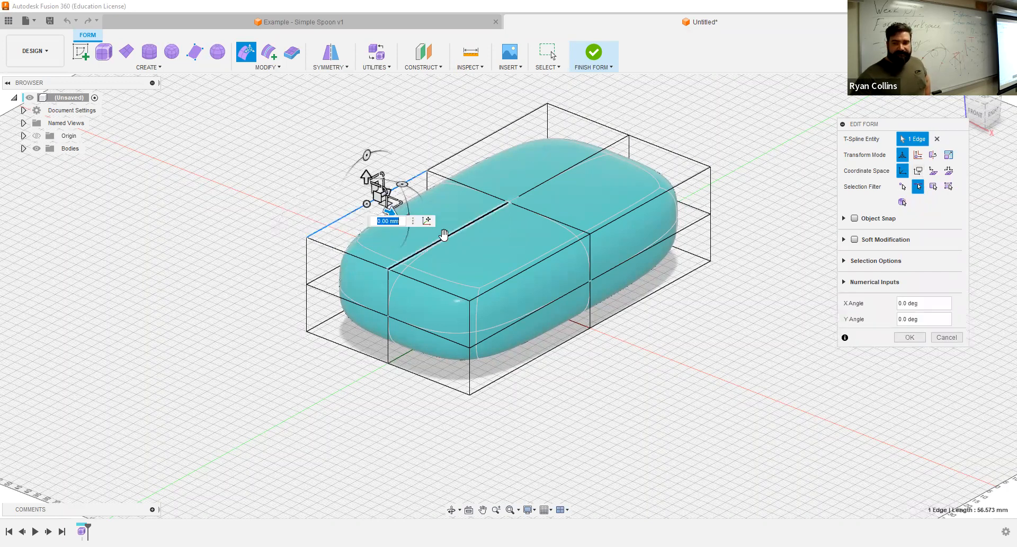
{"action": "left_click", "coordinate": [444, 236]}
{"action": "key", "text": "alt+d"}
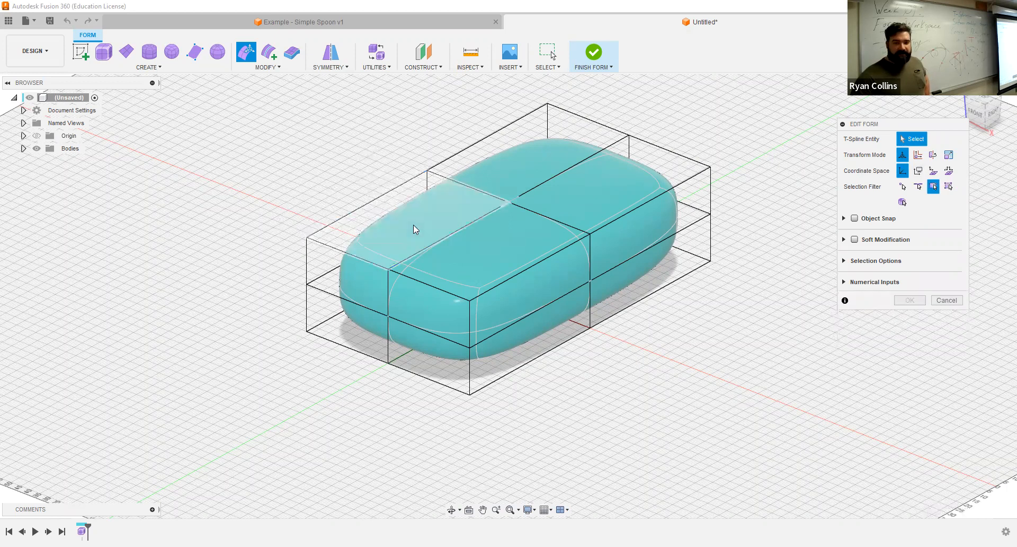
{"action": "left_click", "coordinate": [412, 232]}
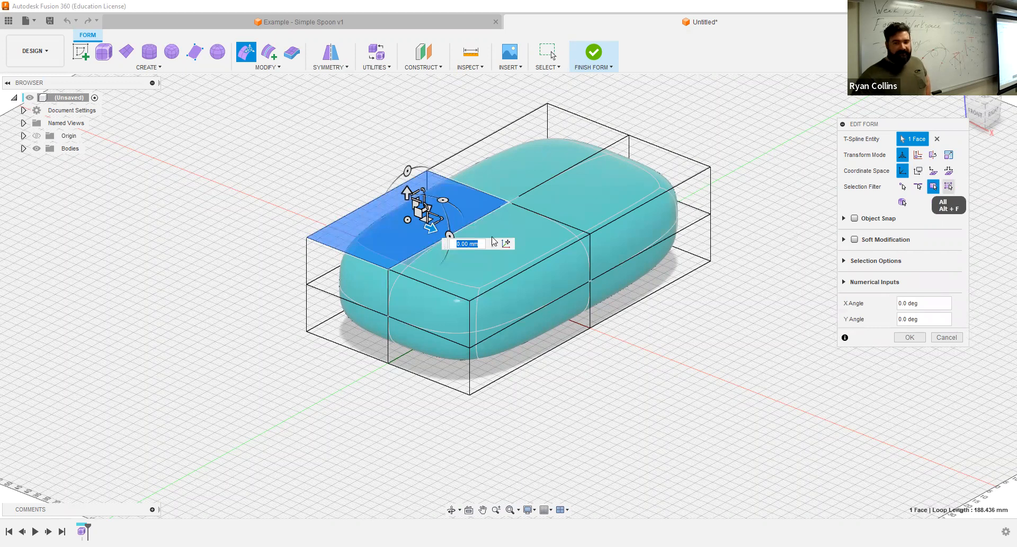
{"action": "left_click", "coordinate": [470, 301]}
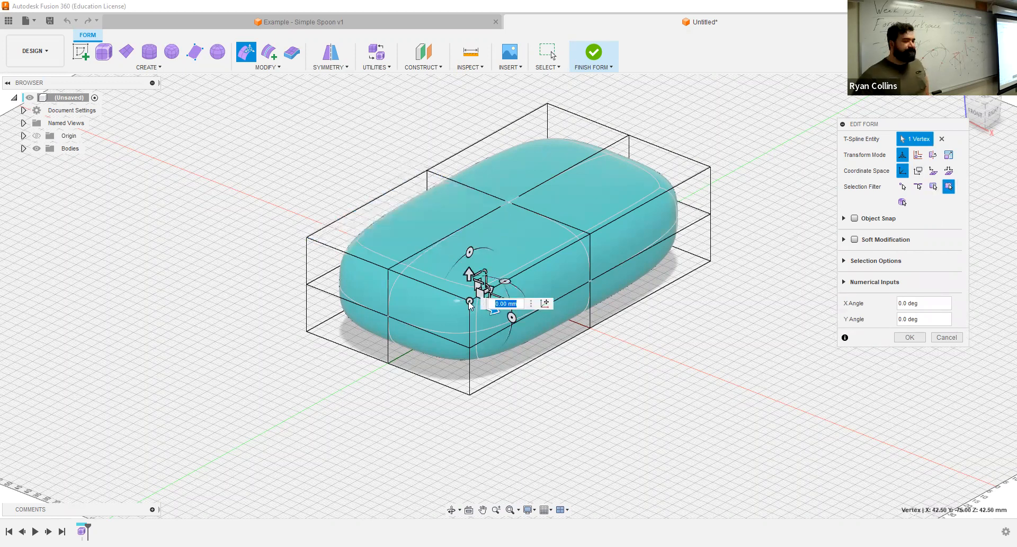
{"action": "left_click", "coordinate": [826, 168]}
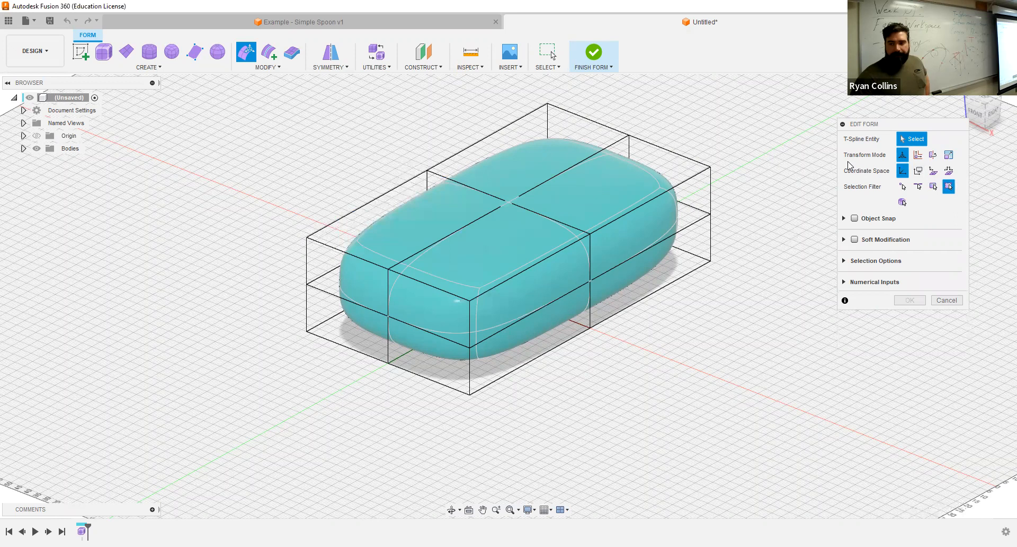
Try to uniformly scale a single top corner vertex of the control frame using the Vertex filter, and clear the selection
{"action": "left_click", "coordinate": [899, 188]}
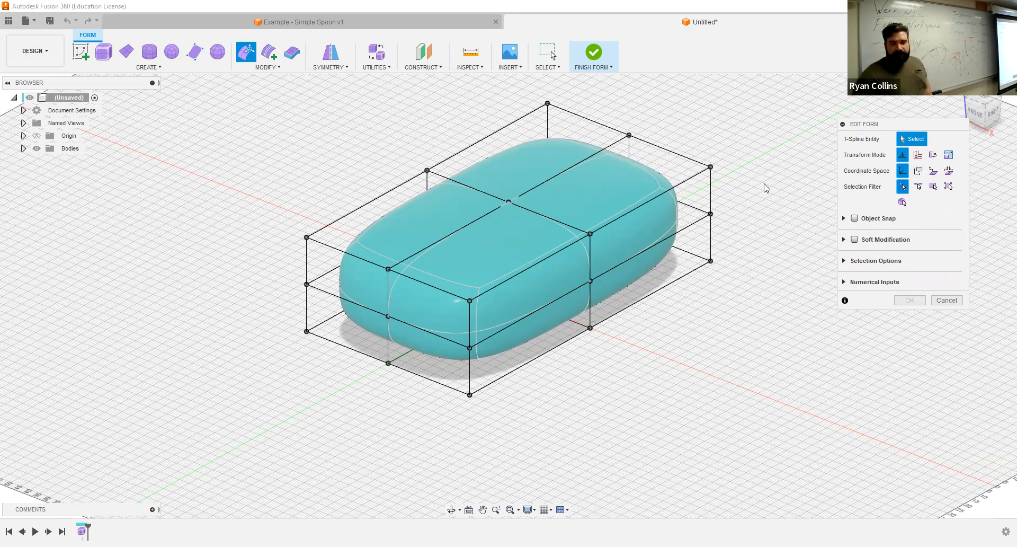
{"action": "left_click", "coordinate": [306, 238]}
{"action": "middle_click_drag", "start_coordinate": [389, 277], "coordinate": [339, 211]}
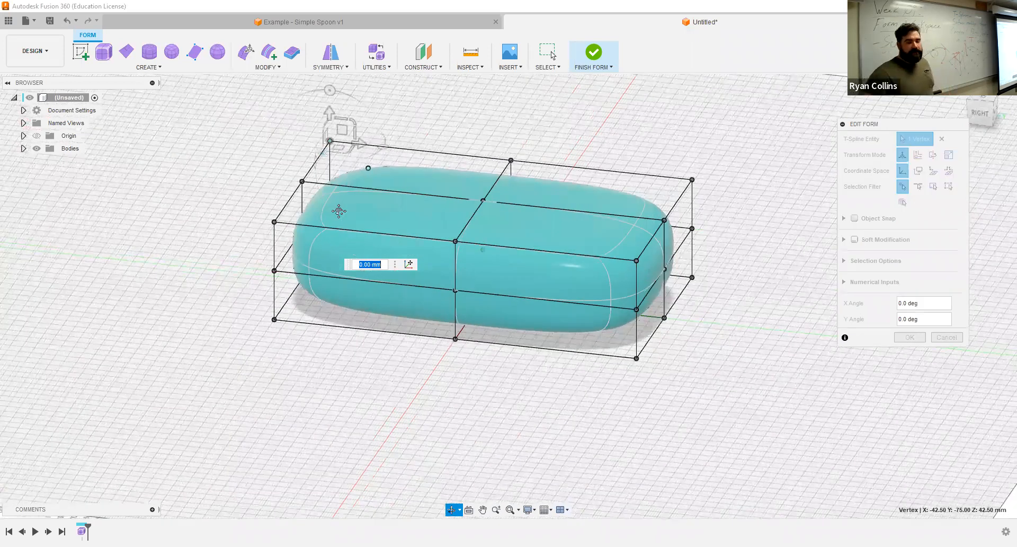
{"action": "scroll", "coordinate": [434, 209], "scroll_direction": "up", "scroll_amount": 3}
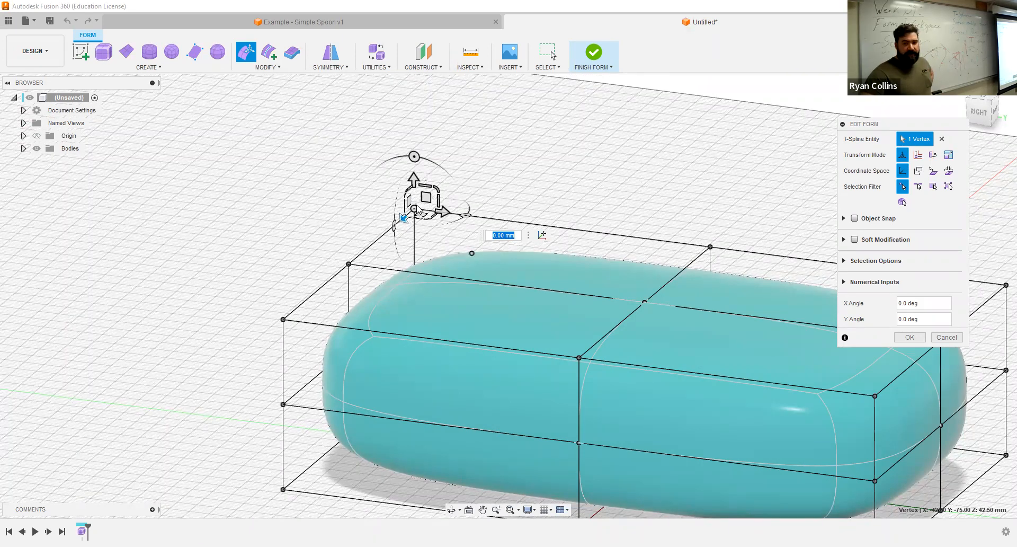
{"action": "mouse_move", "coordinate": [415, 208]}
{"action": "left_mouse_down"}
{"action": "mouse_move", "coordinate": [380, 192]}
{"action": "mouse_move", "coordinate": [373, 217]}
{"action": "mouse_move", "coordinate": [439, 191]}
{"action": "mouse_move", "coordinate": [360, 207]}
{"action": "mouse_move", "coordinate": [422, 226]}
{"action": "mouse_move", "coordinate": [397, 163]}
{"action": "mouse_move", "coordinate": [453, 251]}
{"action": "mouse_move", "coordinate": [408, 153]}
{"action": "mouse_move", "coordinate": [432, 213]}
{"action": "mouse_move", "coordinate": [383, 175]}
{"action": "mouse_move", "coordinate": [429, 215]}
{"action": "left_mouse_up"}
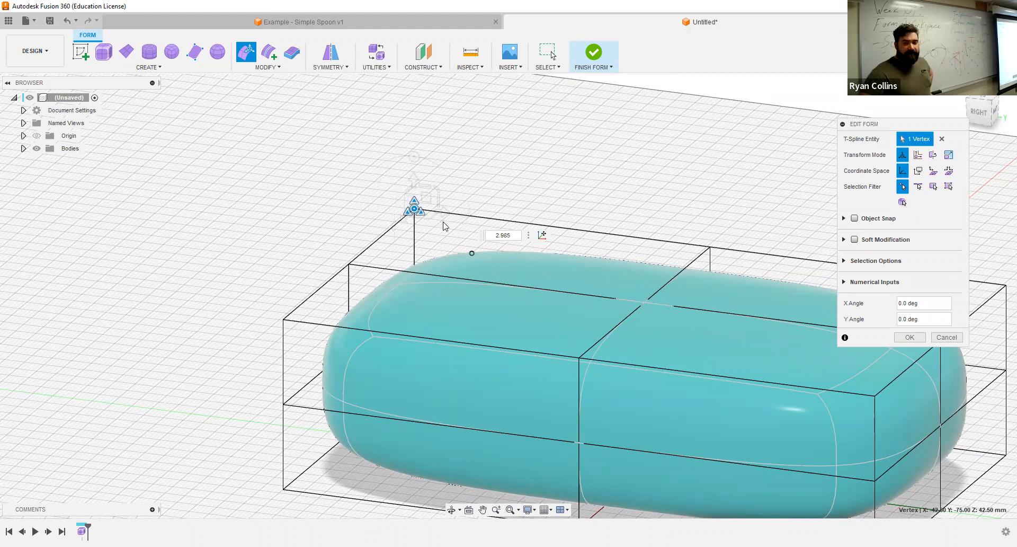
{"action": "left_click", "coordinate": [458, 270]}
Set the selection filter to All and uniformly scale one top face of the control frame to about 0.97
{"action": "left_click", "coordinate": [949, 186]}
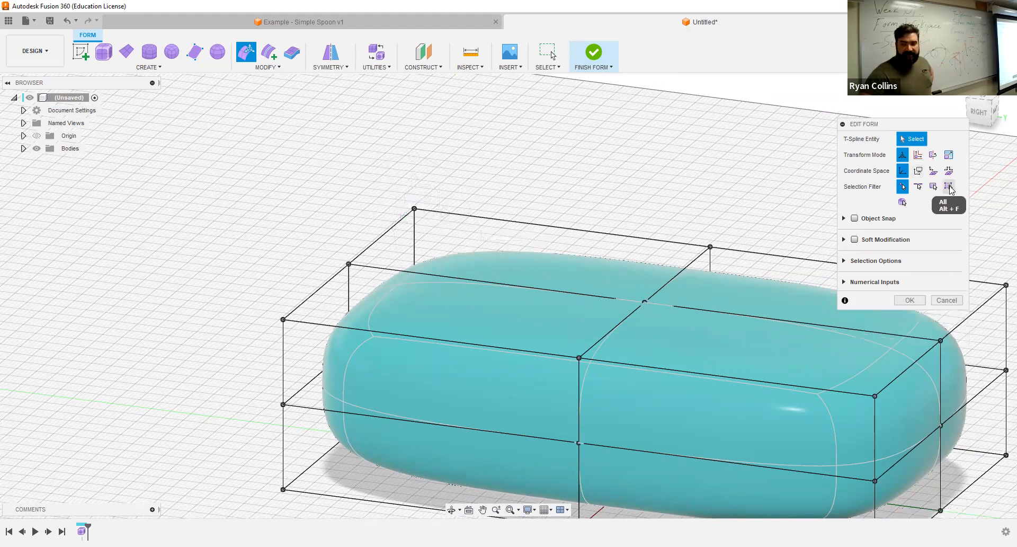
{"action": "left_click", "coordinate": [490, 256]}
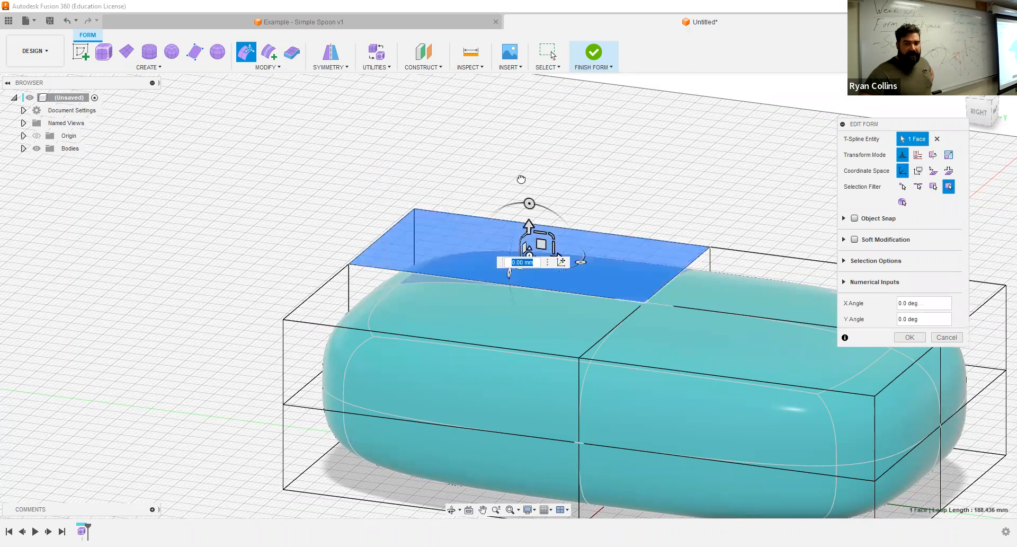
{"action": "mouse_move", "coordinate": [529, 252]}
{"action": "left_mouse_down"}
{"action": "mouse_move", "coordinate": [540, 318]}
{"action": "mouse_move", "coordinate": [529, 248]}
{"action": "left_mouse_up"}
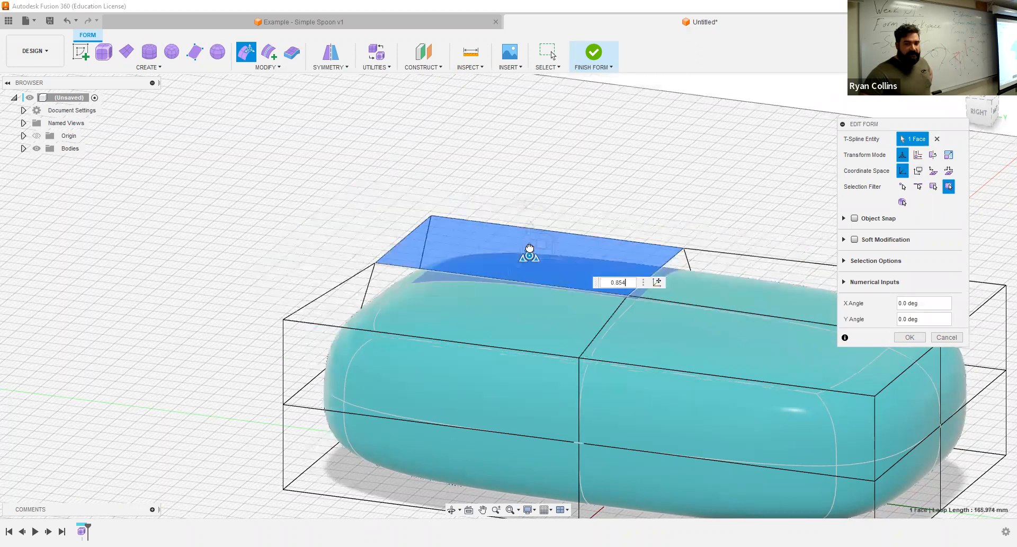
{"action": "left_click_drag", "start_coordinate": [538, 290], "coordinate": [541, 269]}
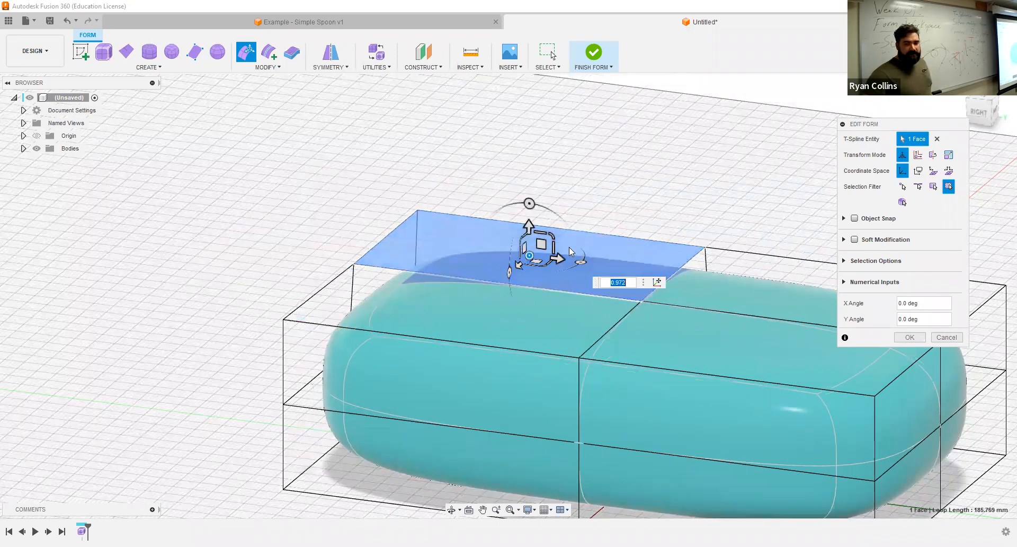
Select every face of the T-Spline body, scale the whole body uniformly to about 0.68, and clear the selection
{"action": "double_click", "coordinate": [644, 389]}
{"action": "middle_click_drag", "start_coordinate": [644, 388], "coordinate": [512, 315]}
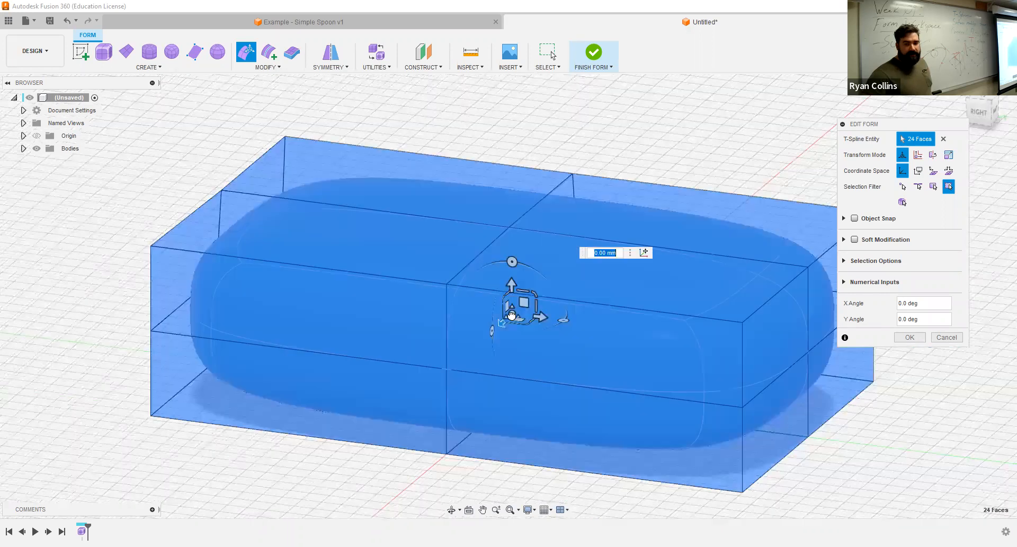
{"action": "left_click_drag", "start_coordinate": [512, 314], "coordinate": [526, 274]}
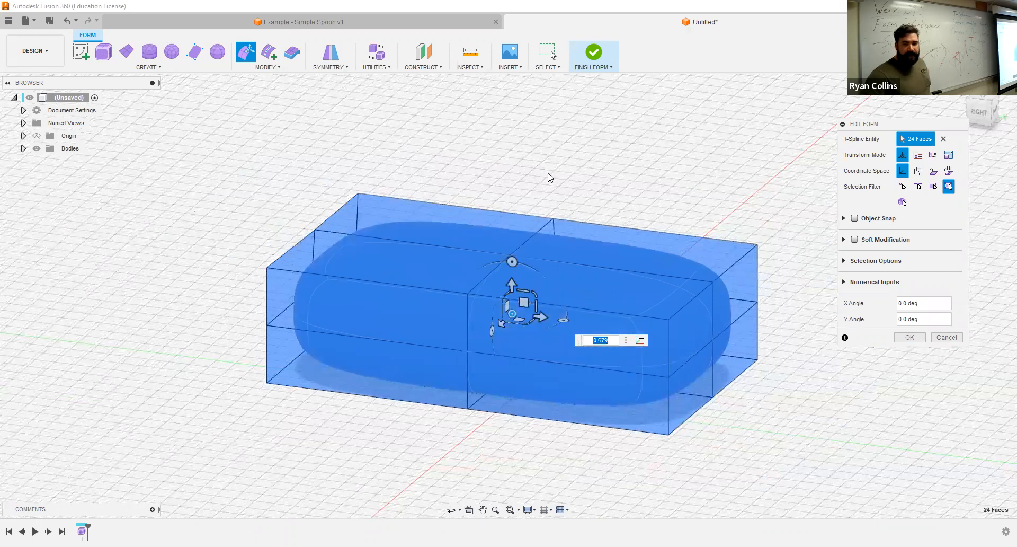
{"action": "left_click", "coordinate": [370, 187]}
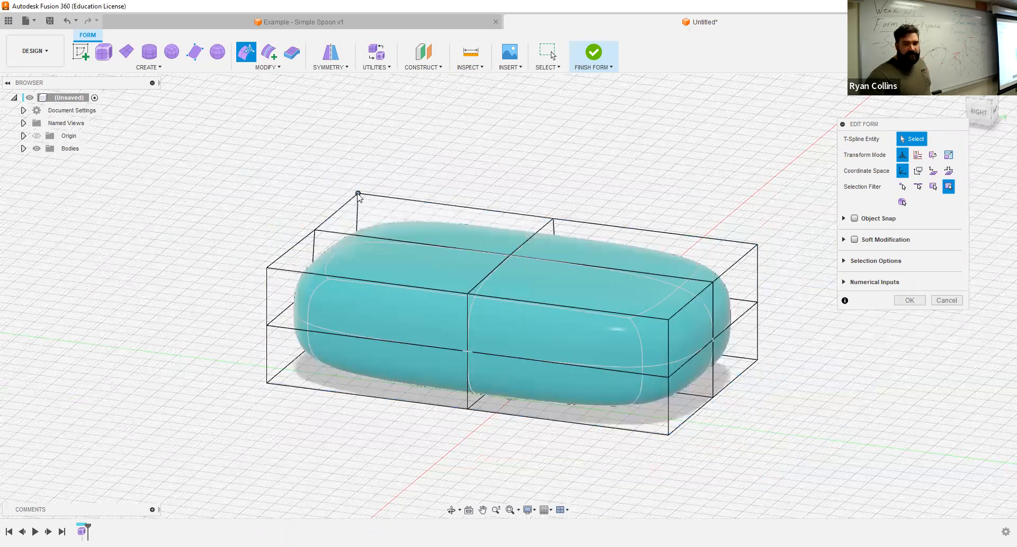
Select a top corner vertex, switch to the adjoining top face, and move that face freely upward and lengthwise within the vertical plane
{"action": "left_click", "coordinate": [359, 195]}
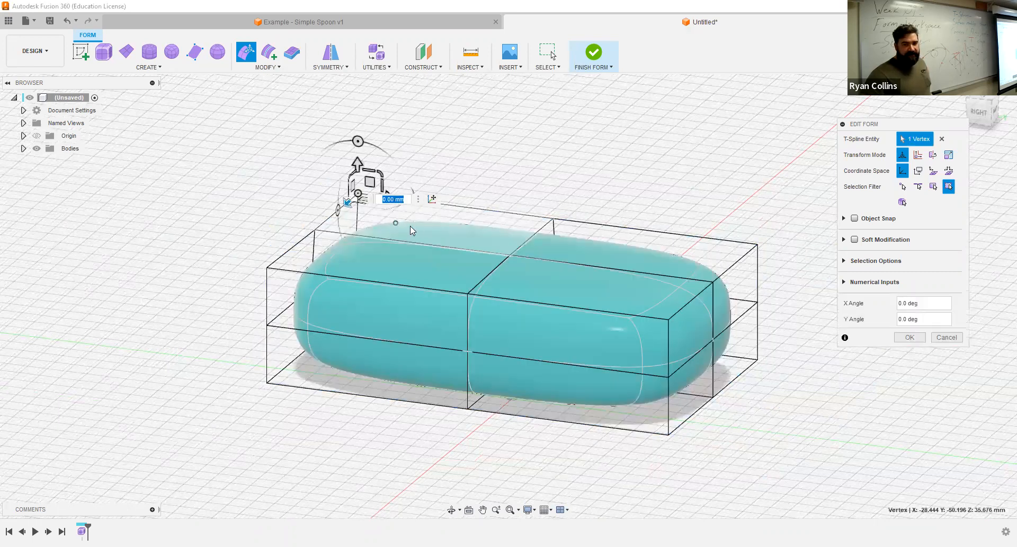
{"action": "left_click", "coordinate": [474, 201]}
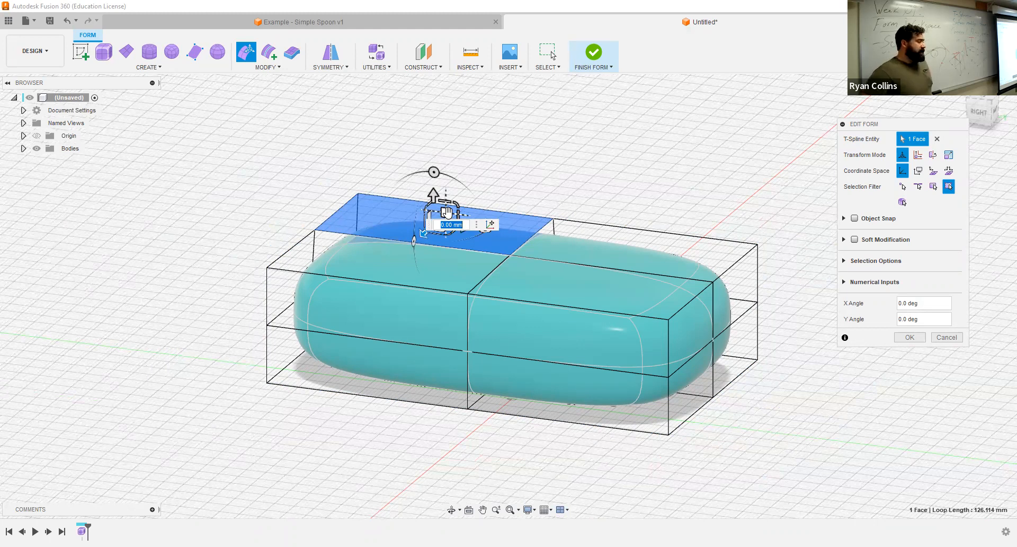
{"action": "left_click_drag", "start_coordinate": [447, 213], "coordinate": [448, 213]}
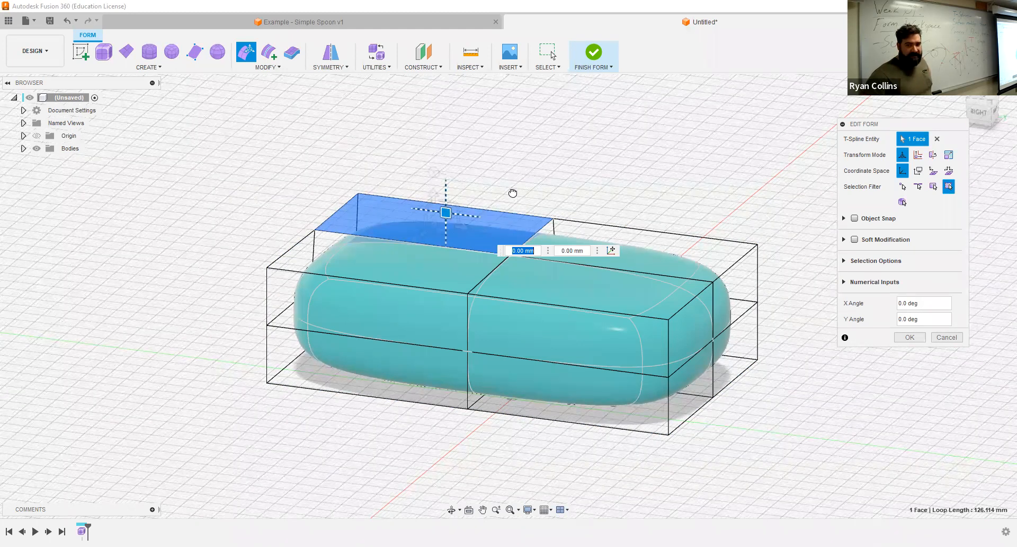
{"action": "left_click_drag", "start_coordinate": [431, 214], "coordinate": [475, 171]}
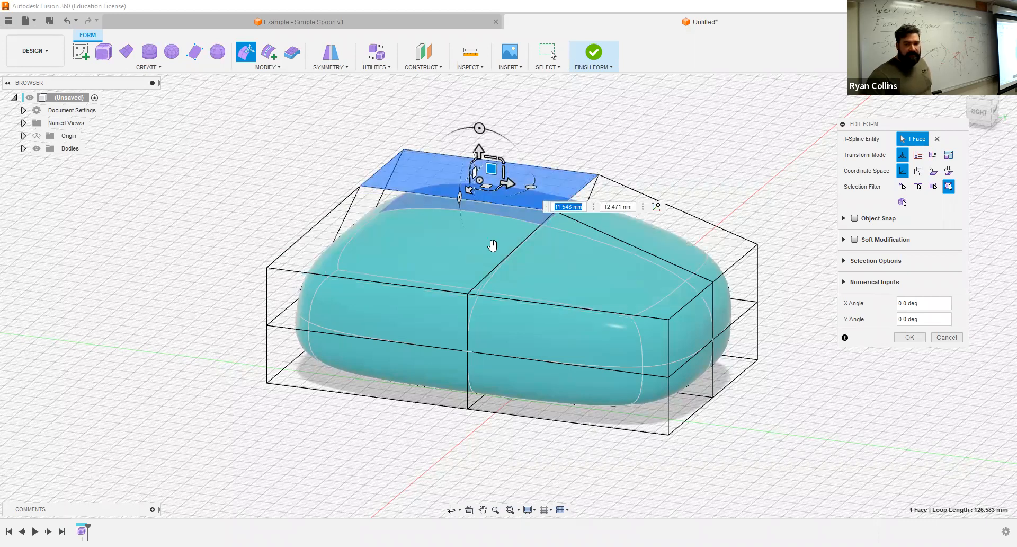
{"action": "left_click_drag", "start_coordinate": [492, 169], "coordinate": [425, 162]}
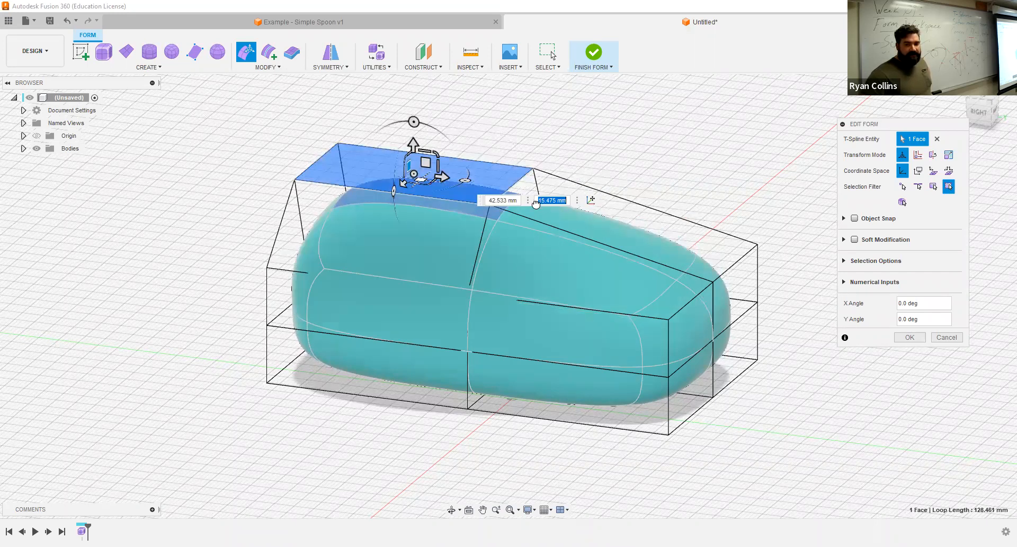
{"action": "key", "text": "ctrl+z"}
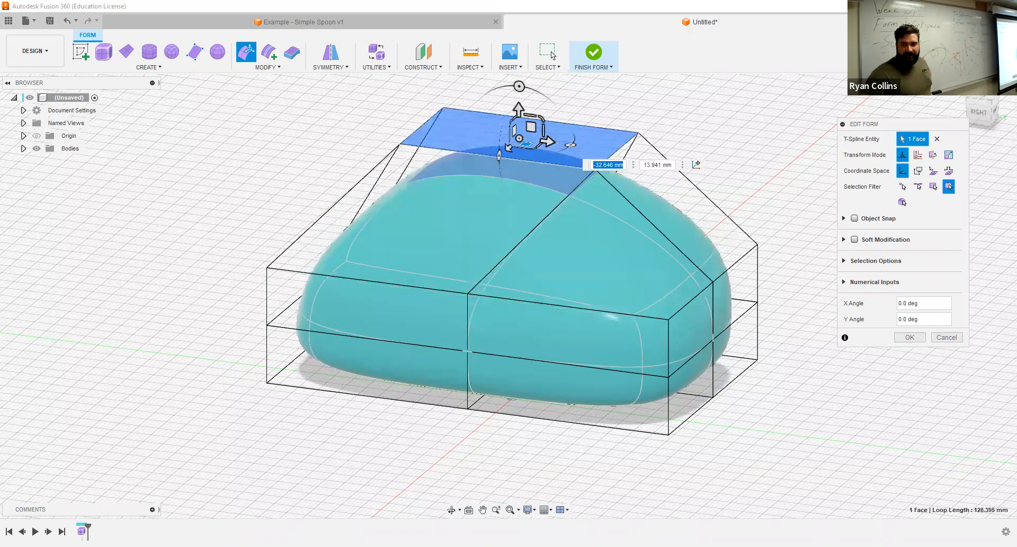
Scale the raised top face lengthwise by about 2.1, shrink it by about 0.34, and clear the selection
{"action": "middle_click_drag", "start_coordinate": [689, 249], "coordinate": [527, 223], "text": "shift"}
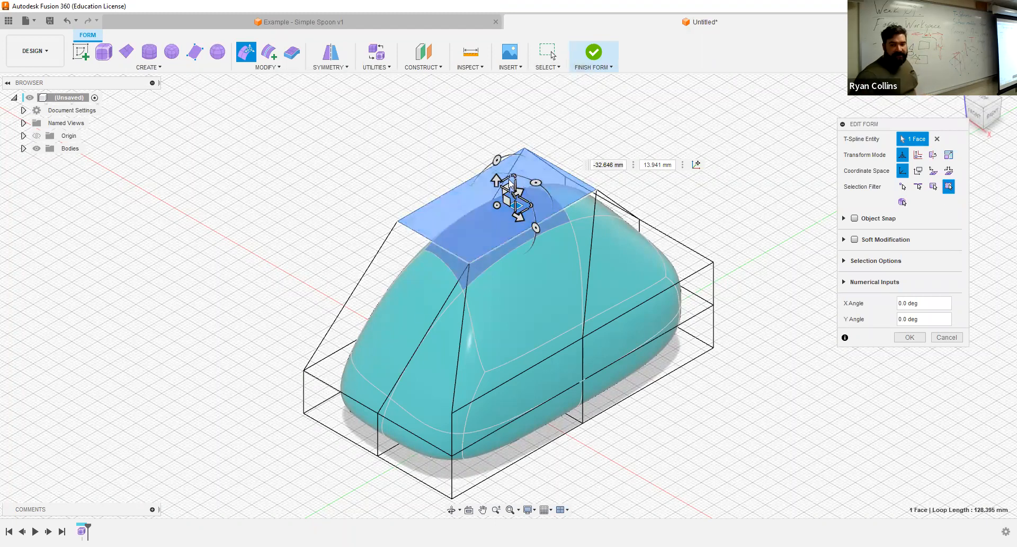
{"action": "mouse_move", "coordinate": [509, 183]}
{"action": "left_mouse_down"}
{"action": "mouse_move", "coordinate": [514, 151]}
{"action": "mouse_move", "coordinate": [501, 178]}
{"action": "mouse_move", "coordinate": [507, 151]}
{"action": "mouse_move", "coordinate": [514, 188]}
{"action": "left_mouse_up"}
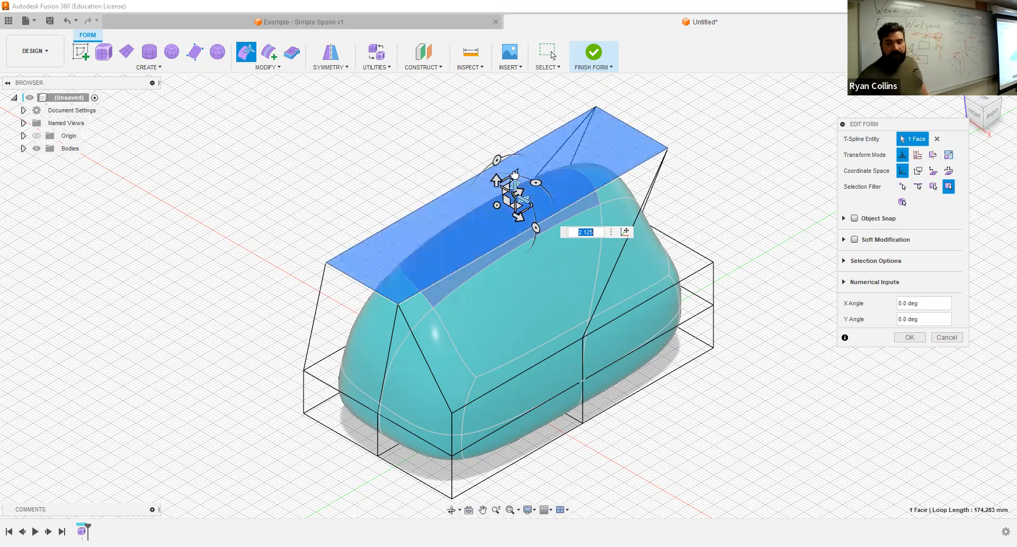
{"action": "left_click_drag", "start_coordinate": [515, 173], "coordinate": [526, 123]}
{"action": "left_click_drag", "start_coordinate": [499, 247], "coordinate": [516, 206]}
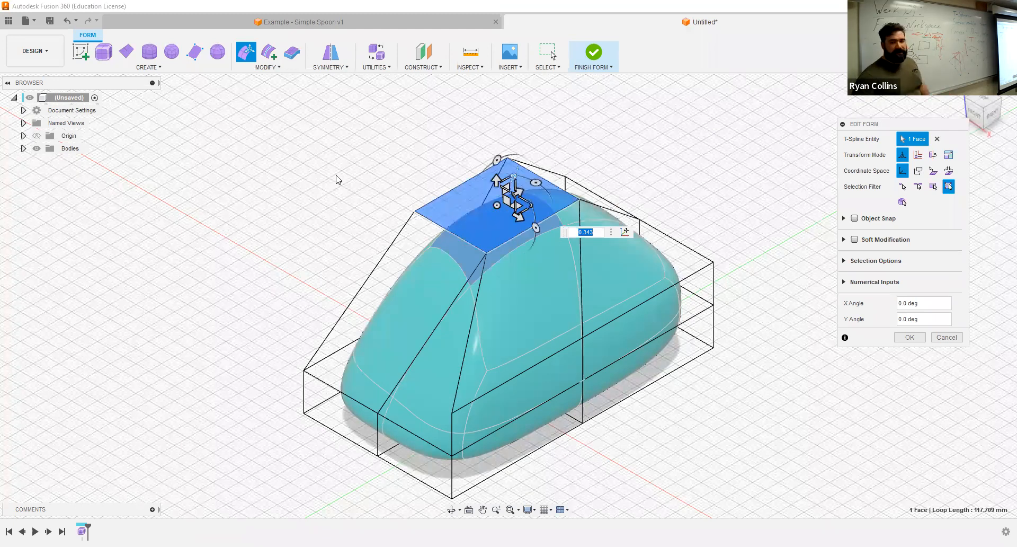
{"action": "left_click", "coordinate": [400, 271]}
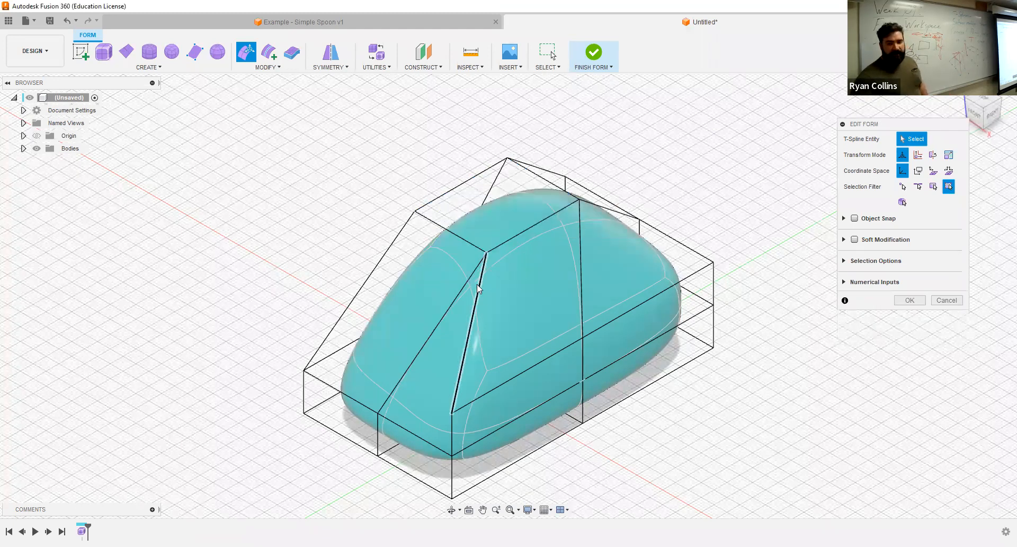
Select three adjoining sloped faces below the raised top face, scale them uniformly to about 0.85, and clear the selection
{"action": "left_click", "coordinate": [464, 253]}
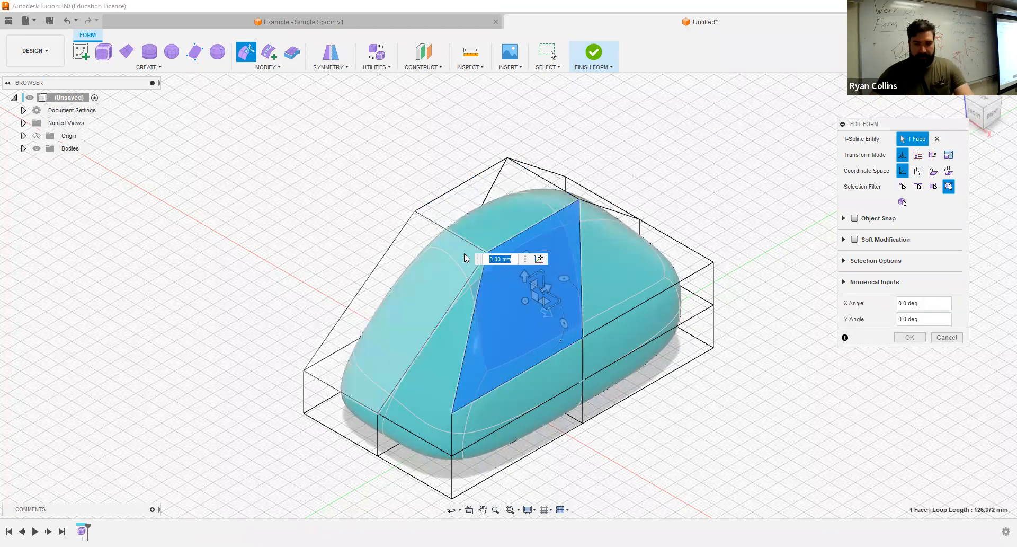
{"action": "left_click", "coordinate": [448, 365], "text": "shift"}
{"action": "mouse_move", "coordinate": [474, 303]}
{"action": "left_mouse_down"}
{"action": "mouse_move", "coordinate": [510, 243]}
{"action": "mouse_move", "coordinate": [452, 341]}
{"action": "mouse_move", "coordinate": [492, 267]}
{"action": "mouse_move", "coordinate": [466, 302]}
{"action": "left_mouse_up"}
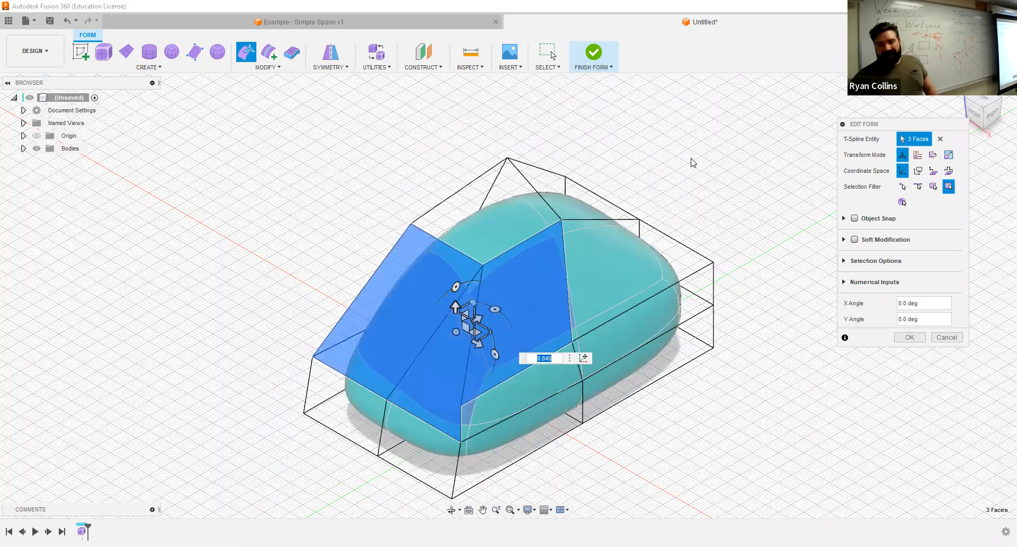
{"action": "left_click", "coordinate": [781, 176]}
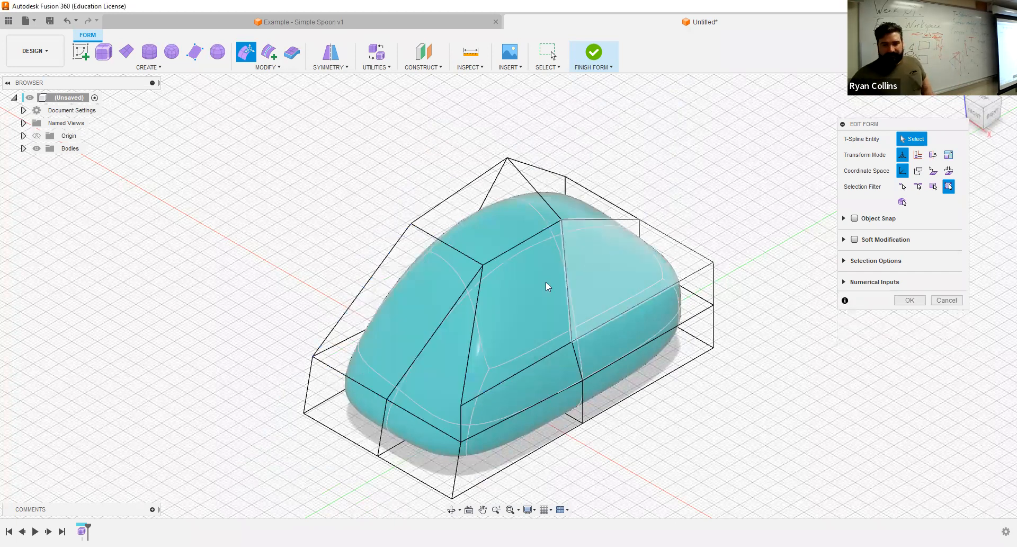
Select the raised top face and rotate it 5 degrees about X and 10 degrees about Y
{"action": "left_click", "coordinate": [502, 229]}
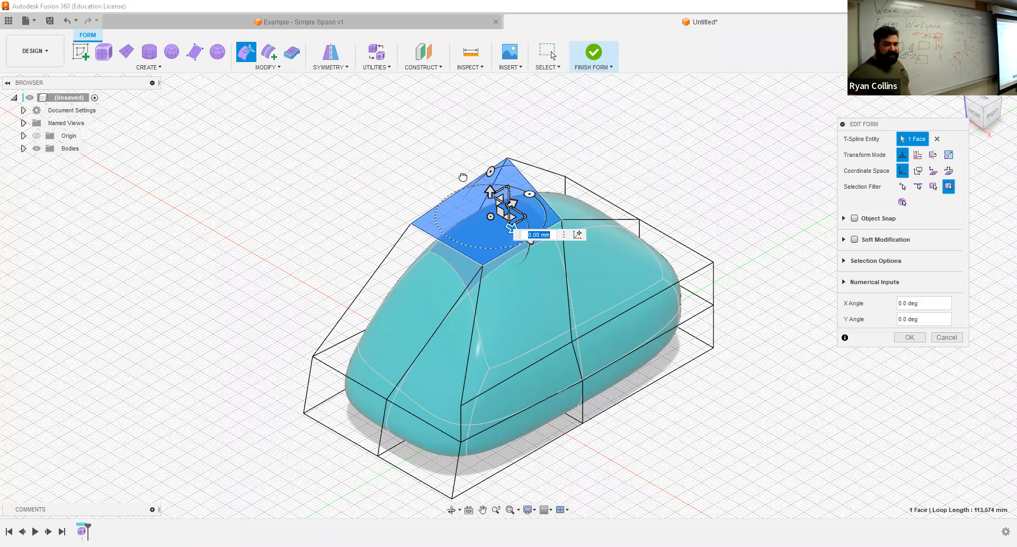
{"action": "left_click_drag", "start_coordinate": [510, 194], "coordinate": [575, 172]}
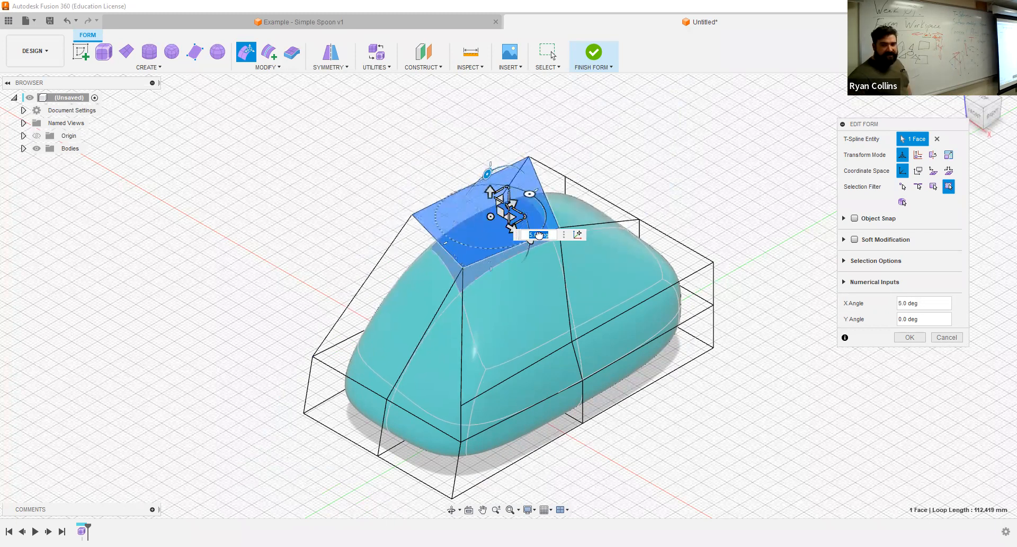
{"action": "left_click_drag", "start_coordinate": [510, 230], "coordinate": [519, 238]}
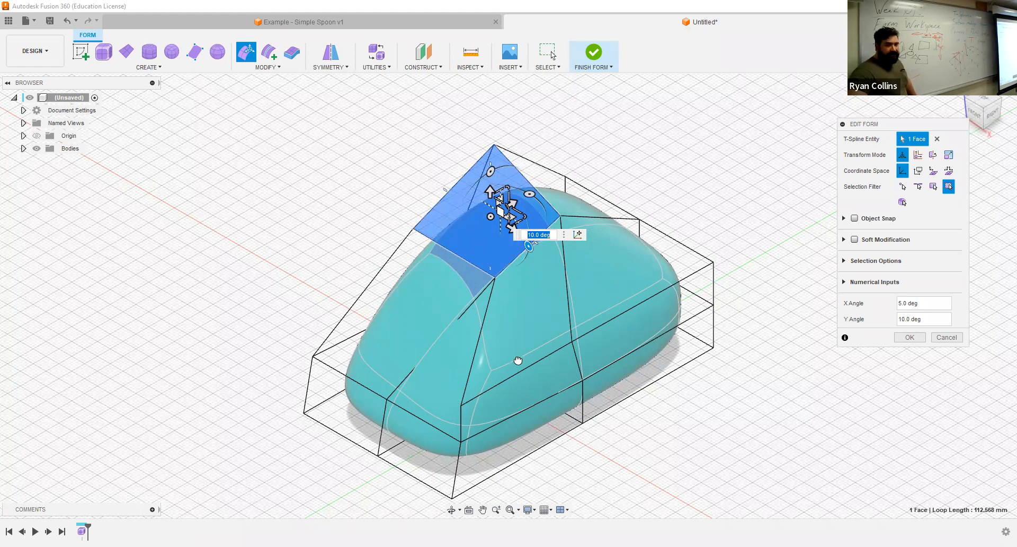
Move the tilted top face outward in the vertical plane, raise it, shift it along single axes, and cancel Edit Form
{"action": "left_click_drag", "start_coordinate": [413, 235], "coordinate": [518, 231]}
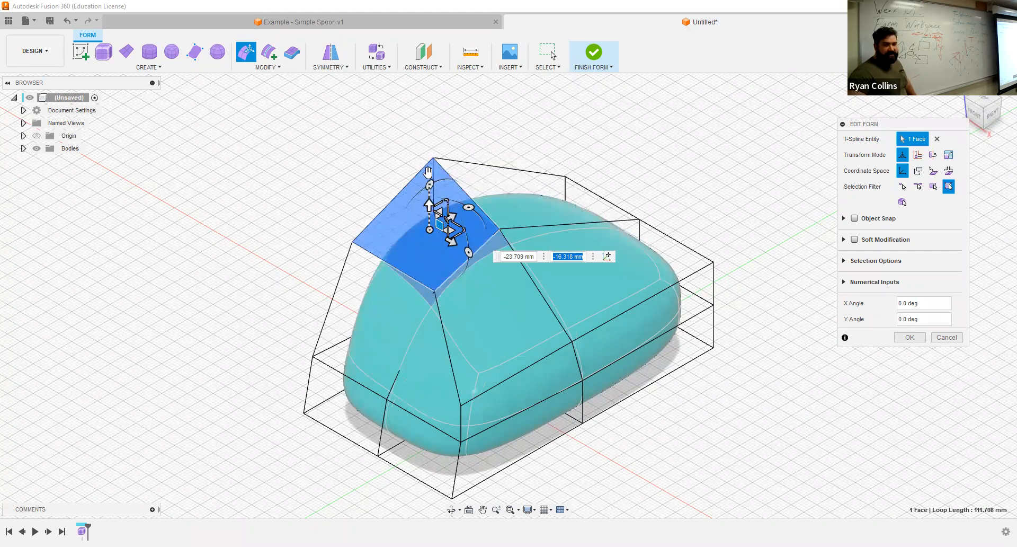
{"action": "left_click_drag", "start_coordinate": [429, 205], "coordinate": [429, 136]}
{"action": "left_click_drag", "start_coordinate": [446, 183], "coordinate": [463, 154]}
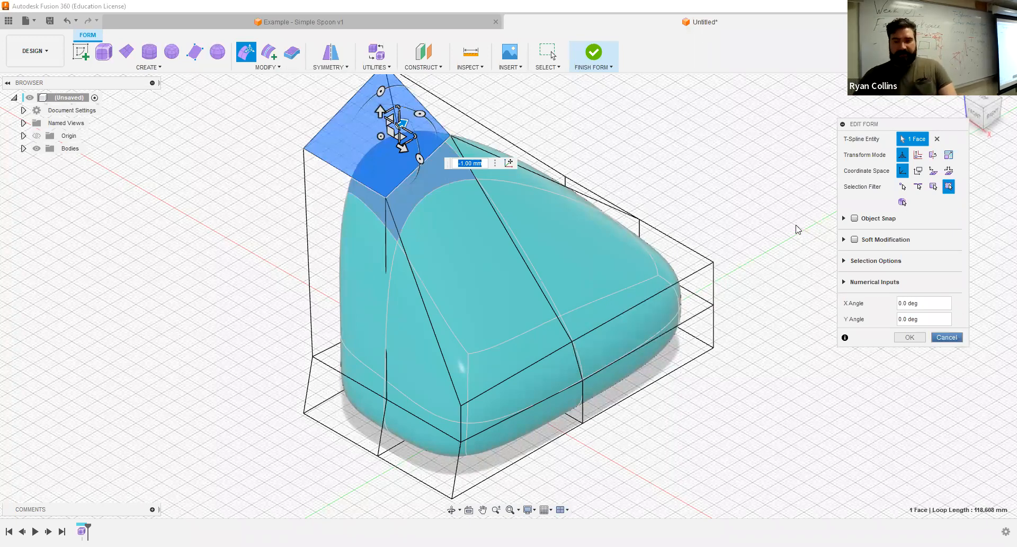
{"action": "key", "text": "Escape"}
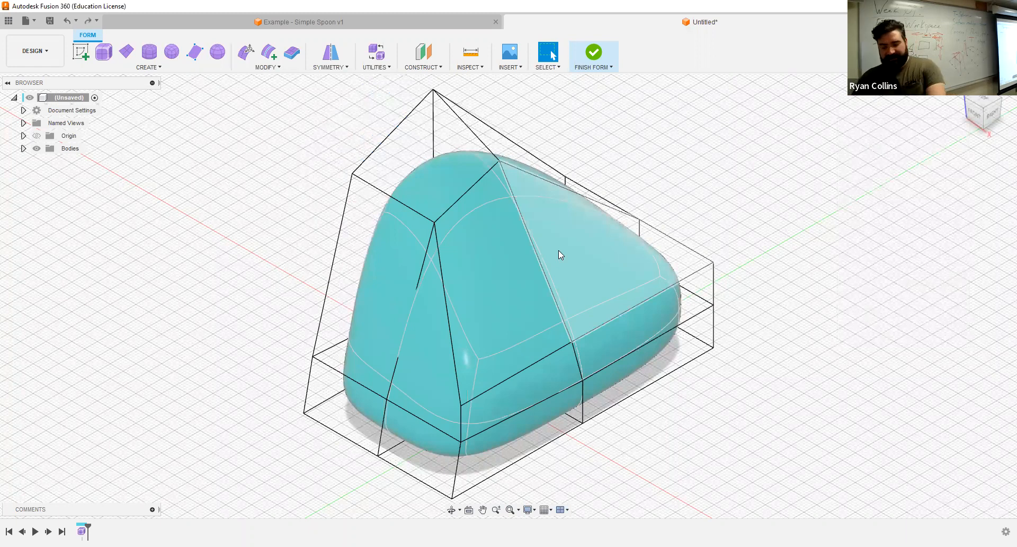
Undo the sculpted form and draw a centered T-Spline box 72 mm long, 168 mm wide and 92 mm high
{"action": "key", "text": "ctrl+z"}
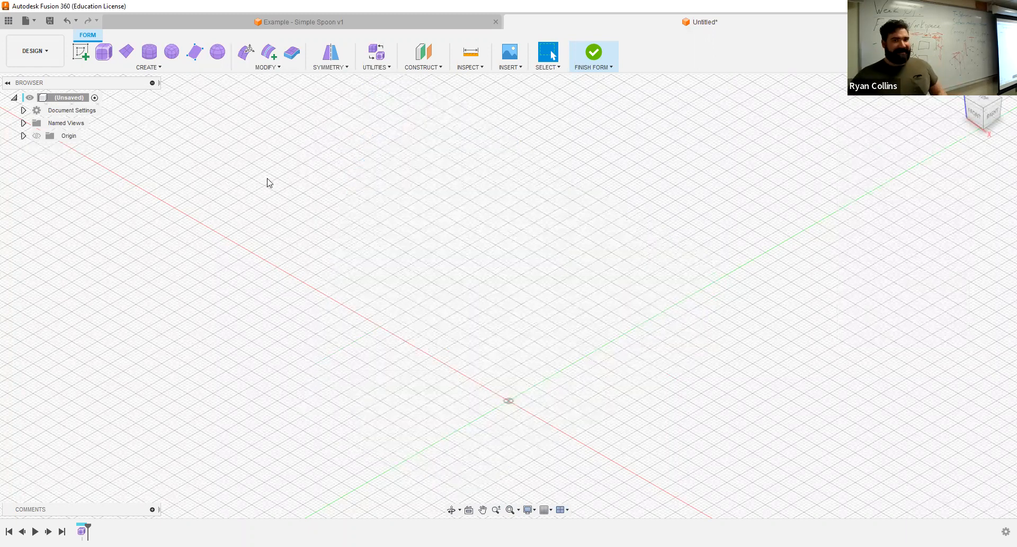
{"action": "left_click", "coordinate": [113, 63]}
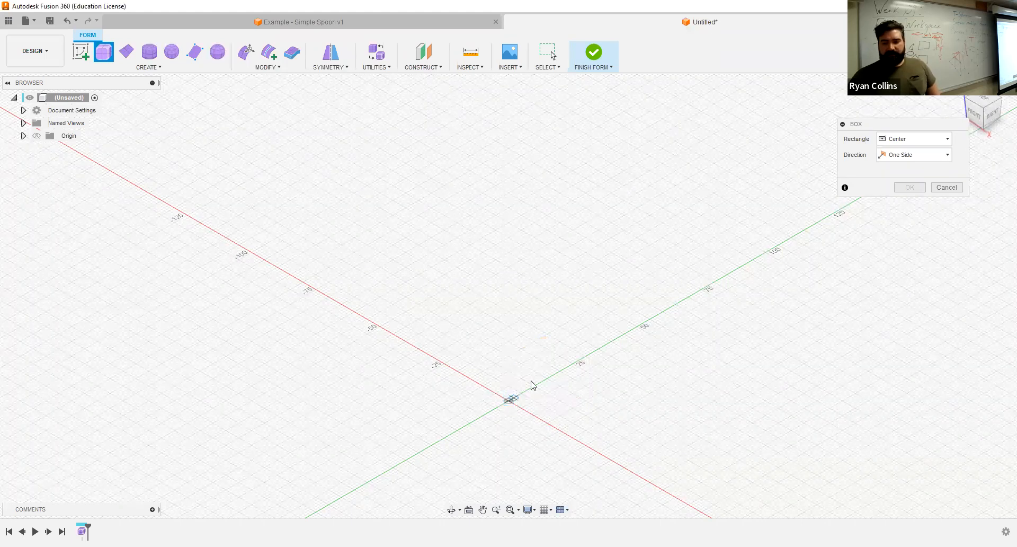
{"action": "left_click", "coordinate": [505, 292]}
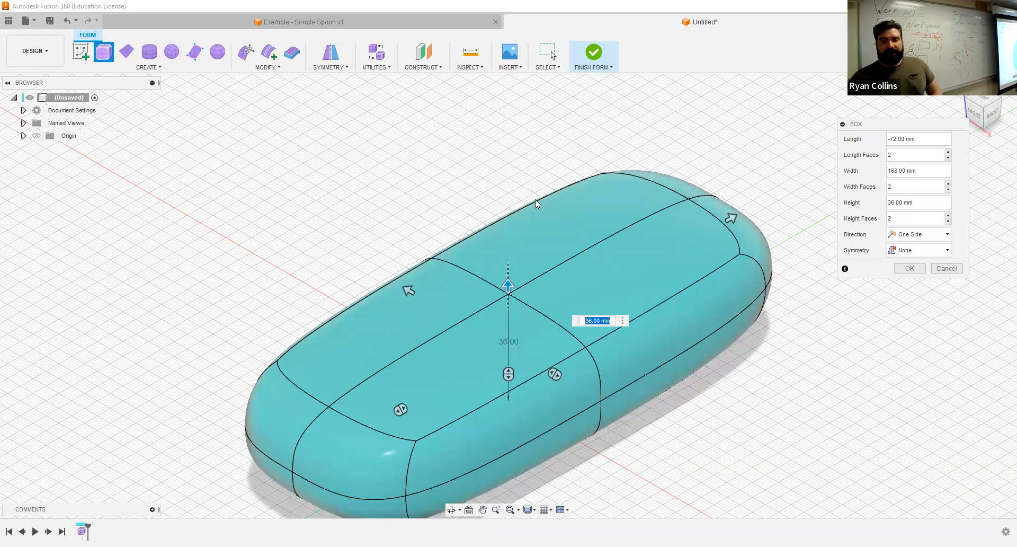
{"action": "type", "text": "92"}
{"action": "key", "text": "Return"}
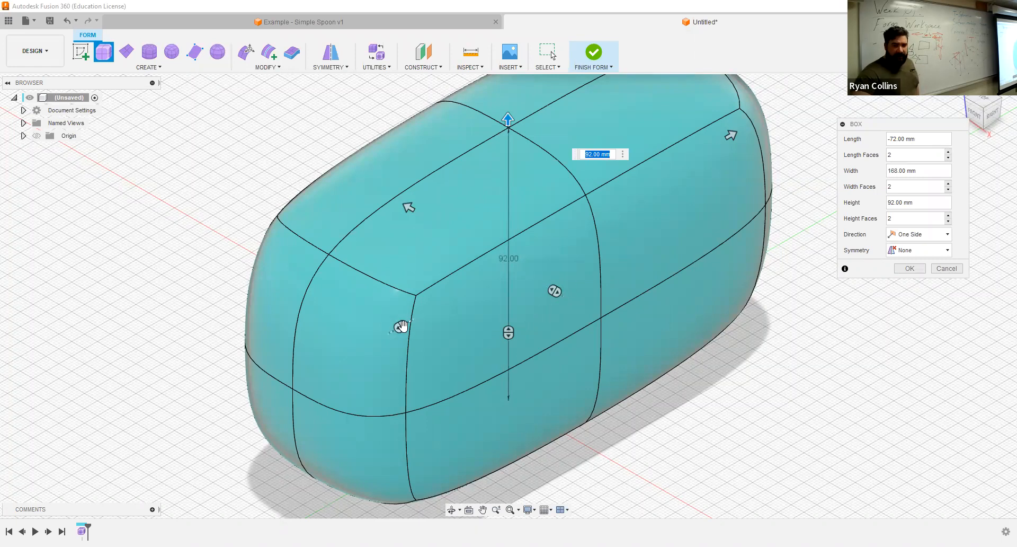
Try 16 and 5 faces along the box's height, set the height faces to 2, and create the box
{"action": "left_click_drag", "start_coordinate": [506, 331], "coordinate": [512, 221]}
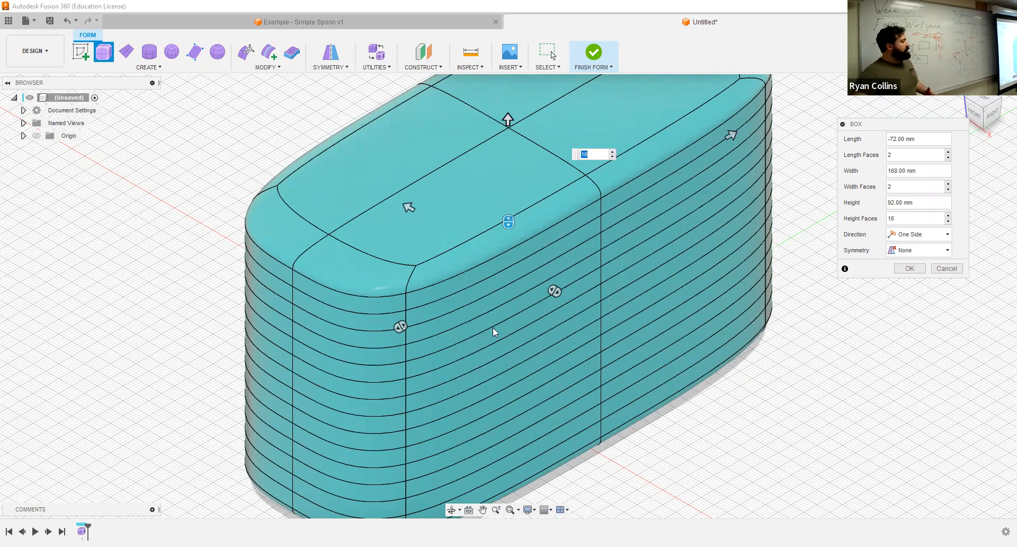
{"action": "left_click_drag", "start_coordinate": [510, 221], "coordinate": [505, 359]}
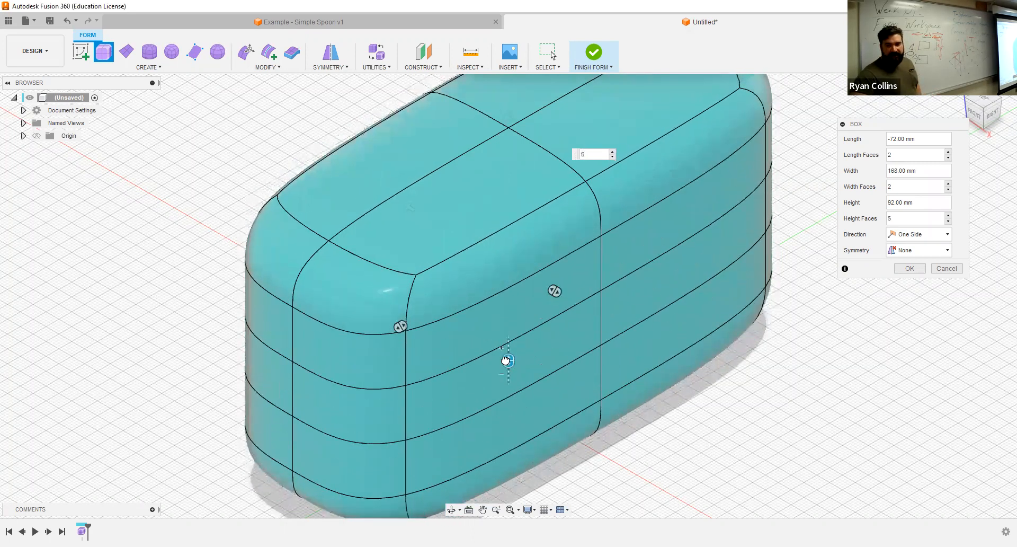
{"action": "double_click", "coordinate": [909, 219]}
{"action": "type", "text": "2"}
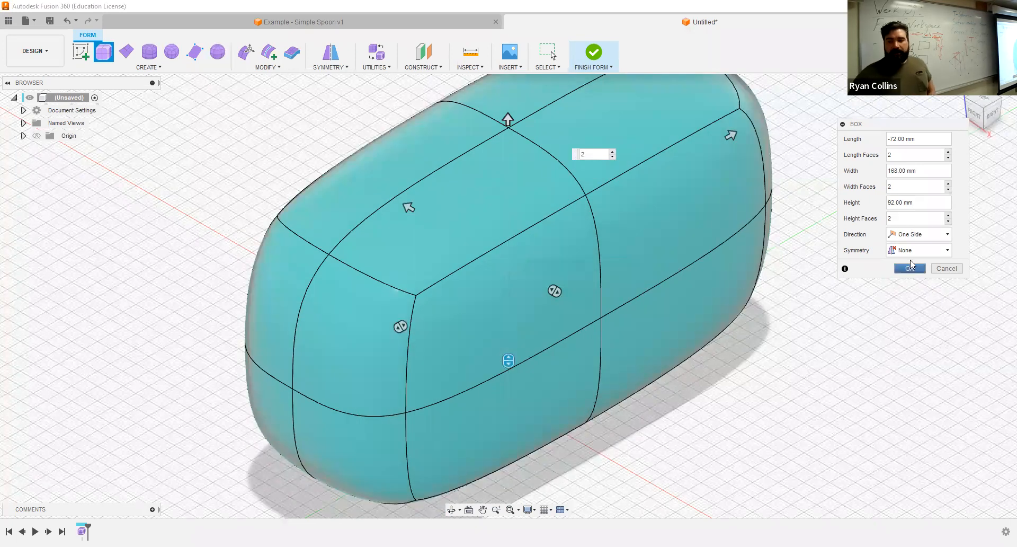
{"action": "left_click", "coordinate": [910, 269]}
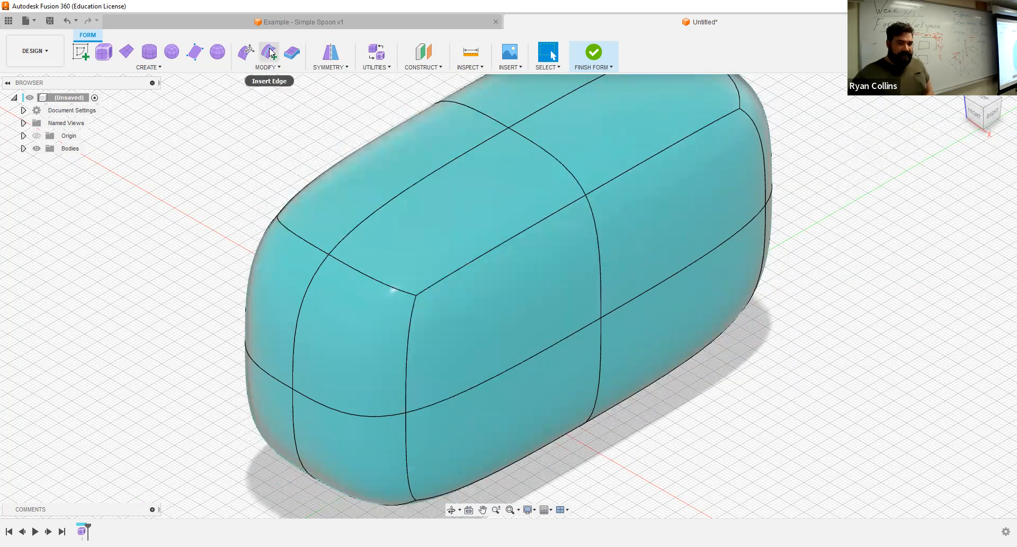
Insert edges at location 0.50 on both sides of the two adjoining middle edges across the top, and undo the insertion
{"action": "left_click", "coordinate": [488, 213]}
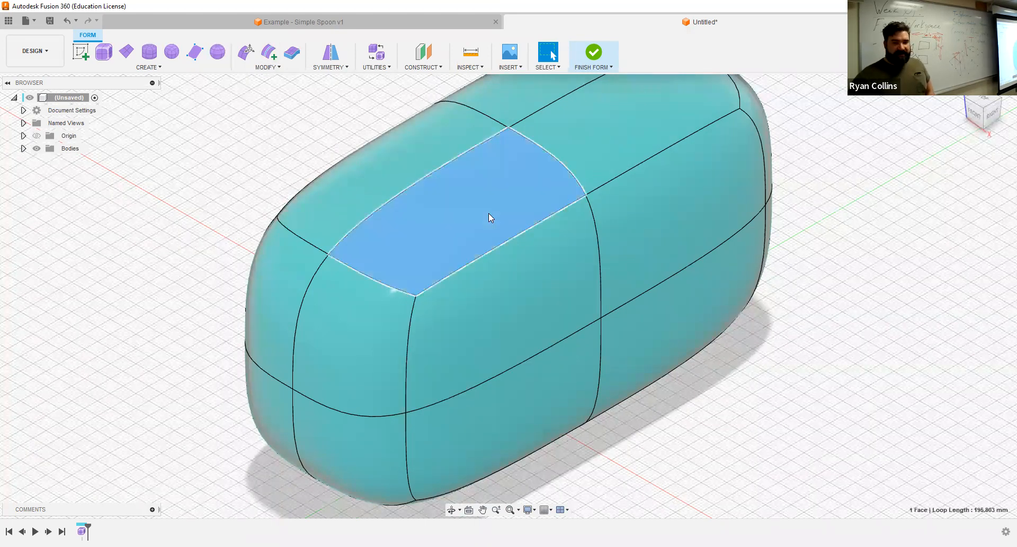
{"action": "left_click", "coordinate": [547, 153]}
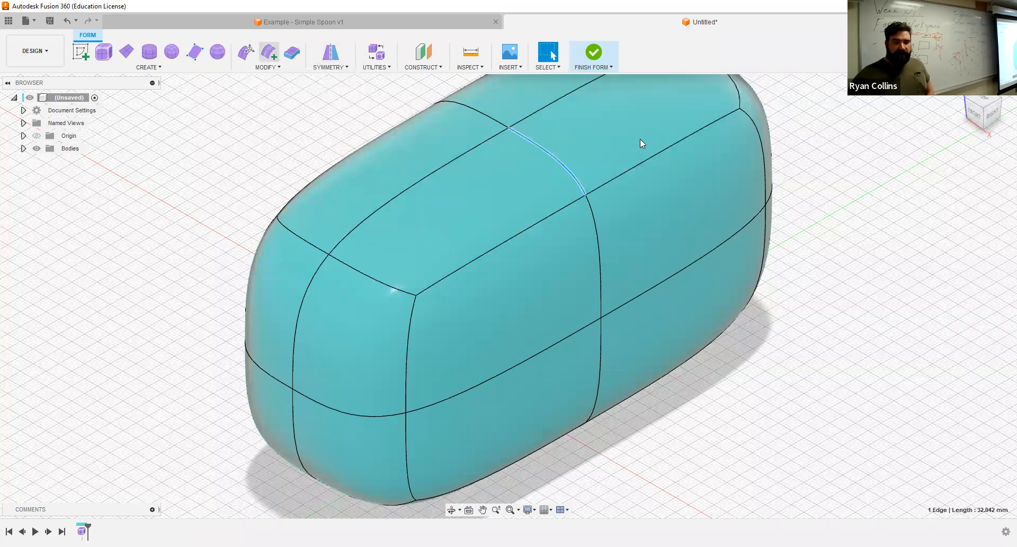
{"action": "middle_click_drag", "start_coordinate": [660, 104], "coordinate": [638, 123]}
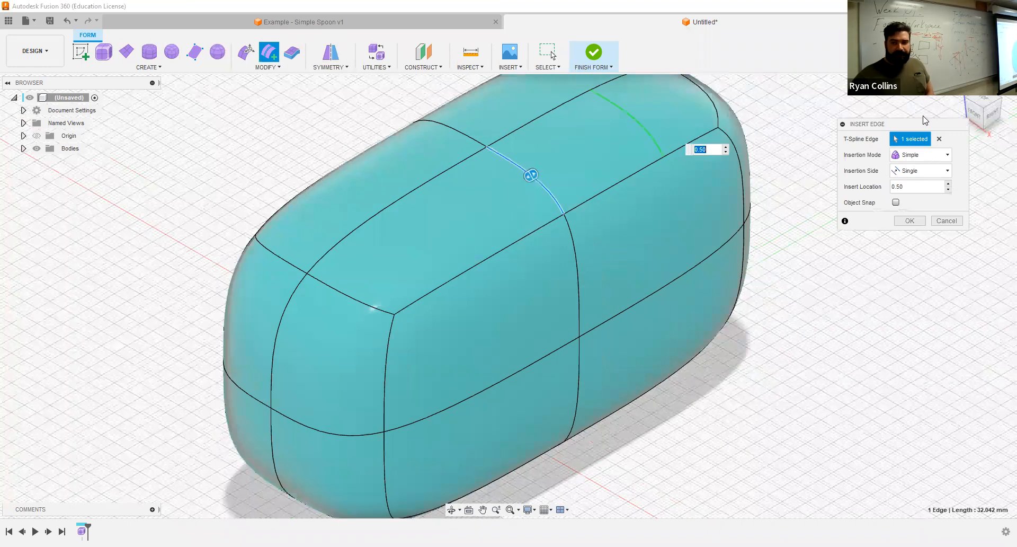
{"action": "left_click", "coordinate": [471, 101]}
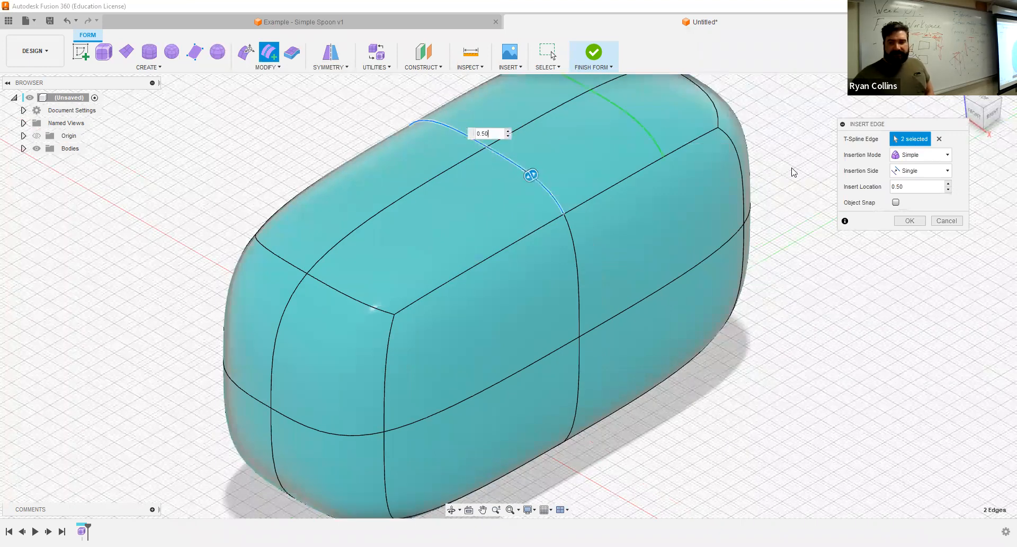
{"action": "left_click", "coordinate": [909, 172]}
{"action": "left_click", "coordinate": [906, 197]}
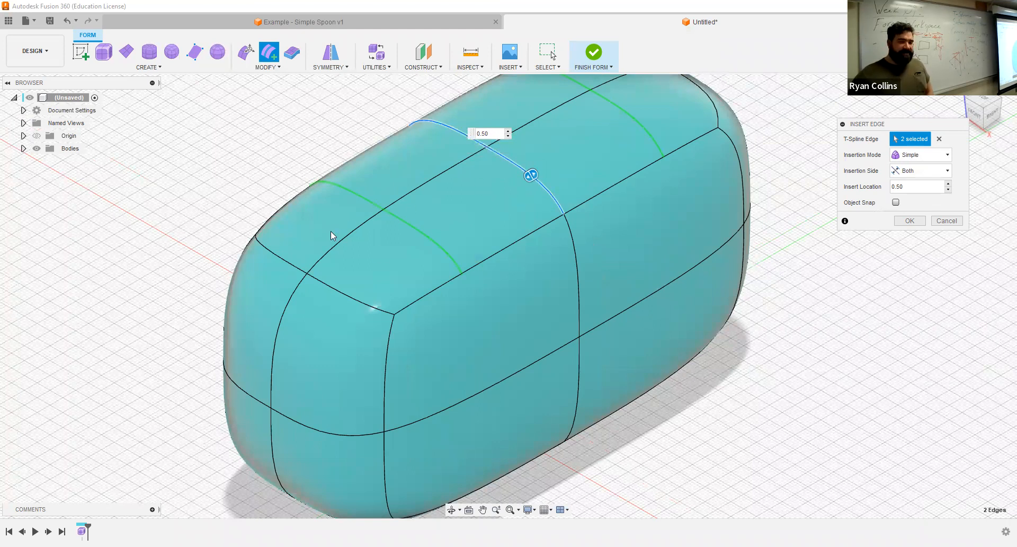
{"action": "left_click", "coordinate": [898, 221]}
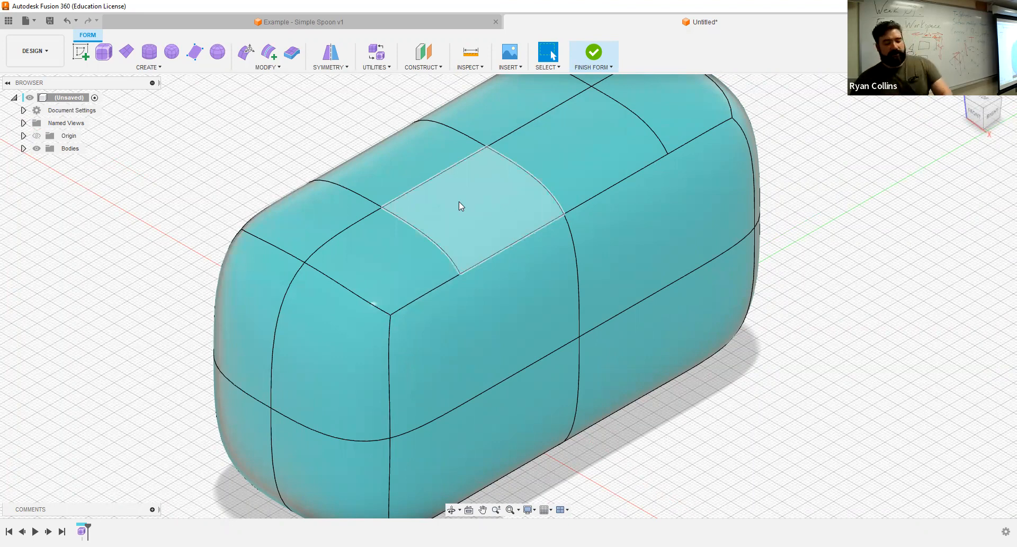
{"action": "key", "text": "ctrl+z"}
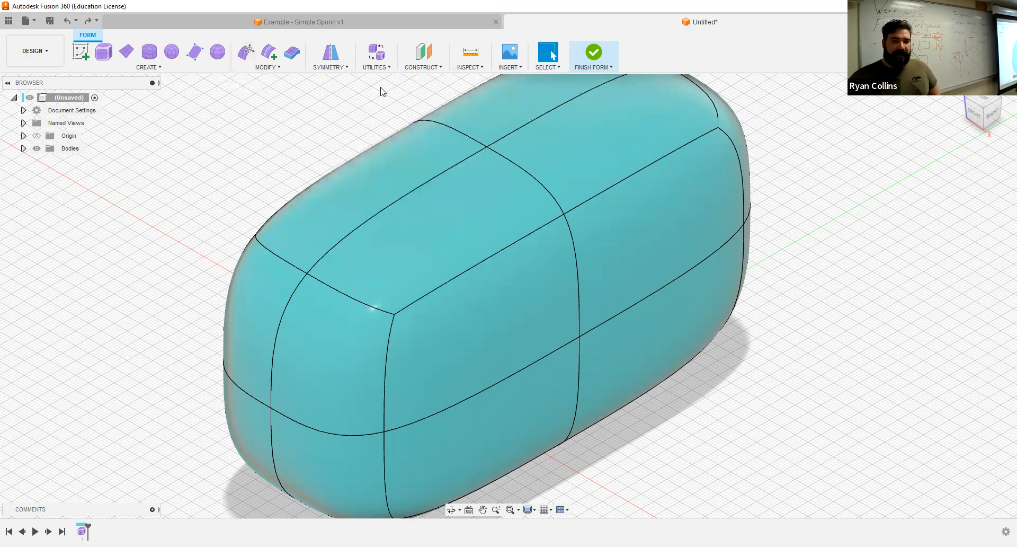
Preview the T-Spline body in box display mode and return it to smooth display
{"action": "left_click", "coordinate": [377, 52]}
{"action": "left_click", "coordinate": [923, 154]}
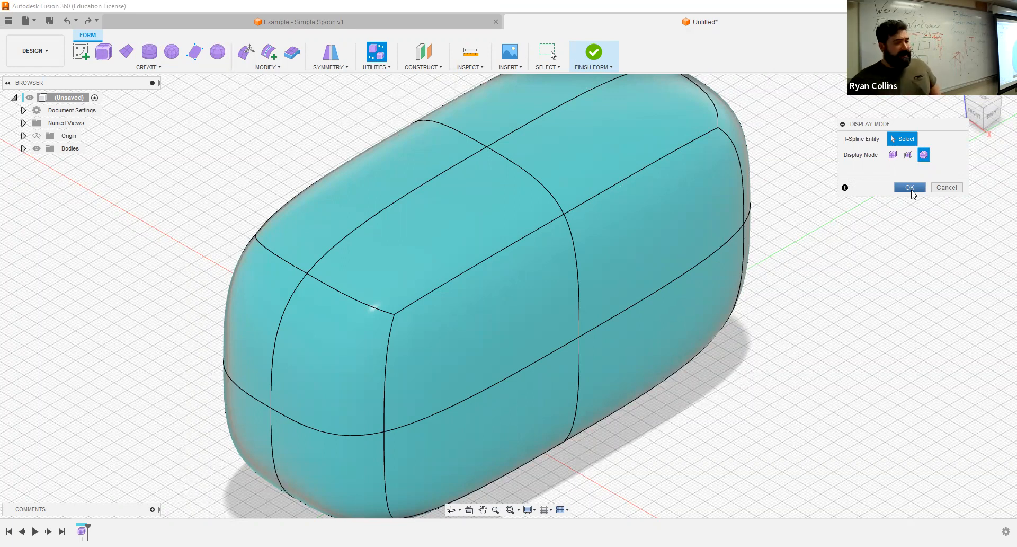
{"action": "left_click", "coordinate": [893, 154]}
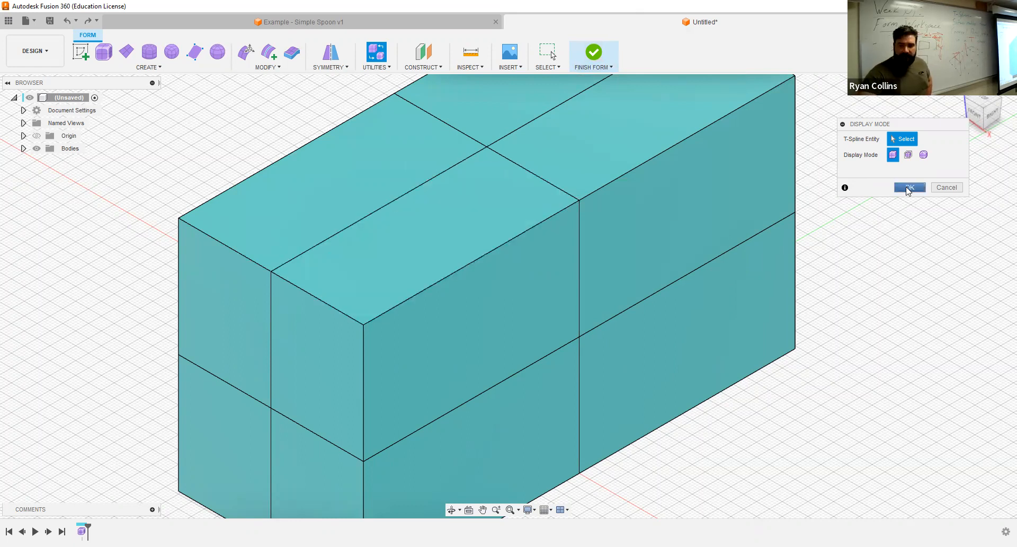
{"action": "left_click", "coordinate": [924, 155]}
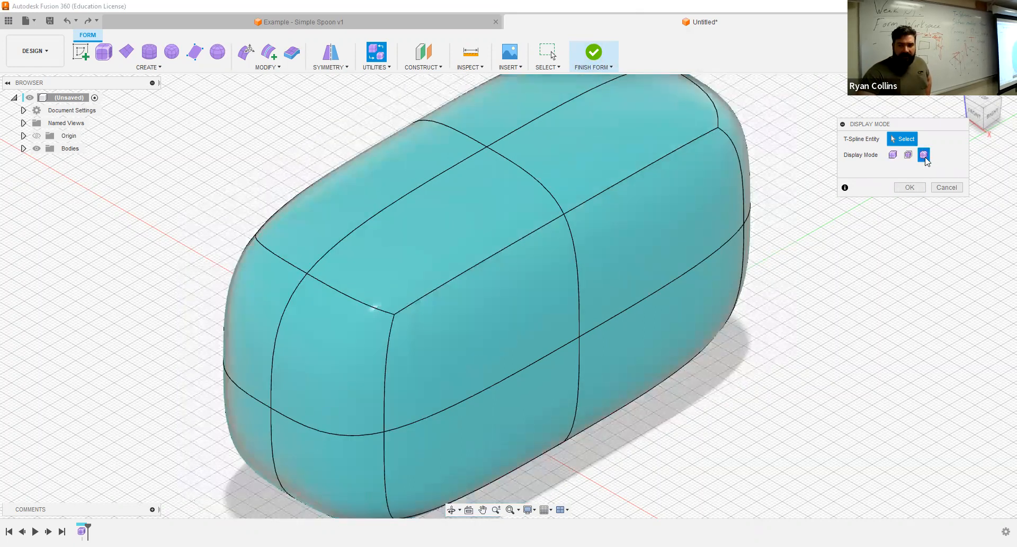
{"action": "left_click", "coordinate": [910, 188]}
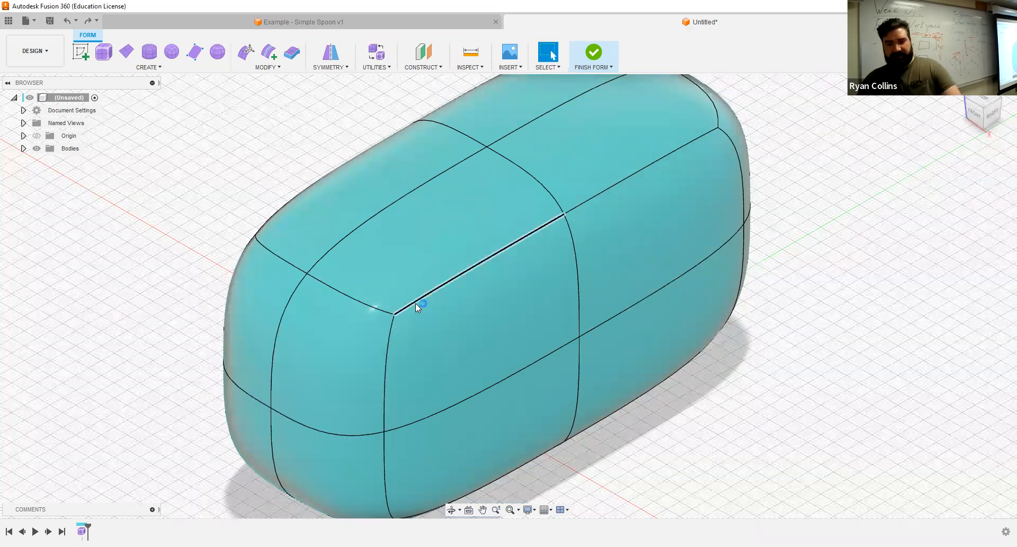
Start Edit Form on the near upper face of the long side and compare the translation, rotation, scale and combined transform modes
{"action": "scroll", "coordinate": [415, 303], "scroll_direction": "down", "scroll_amount": 5}
{"action": "left_click", "coordinate": [245, 51]}
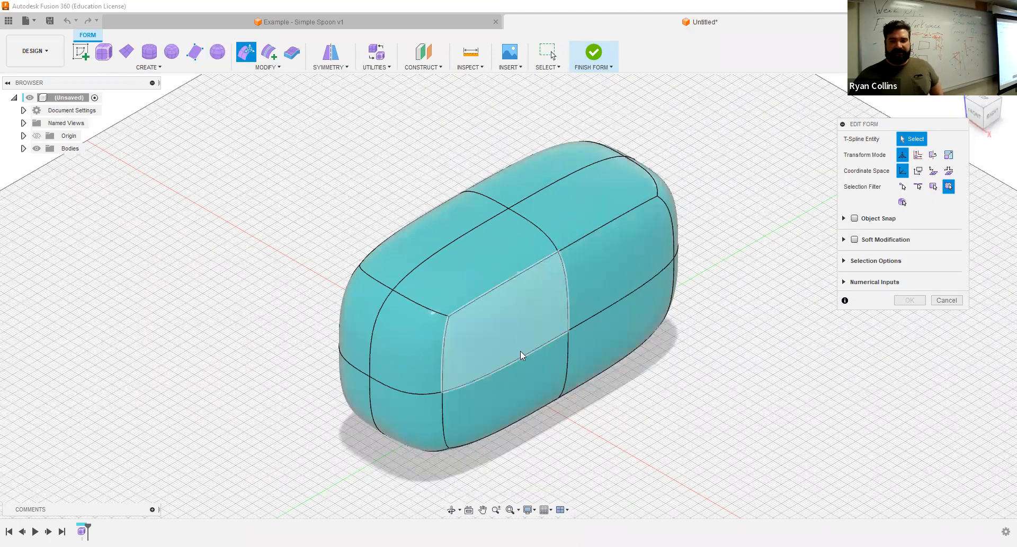
{"action": "left_click", "coordinate": [504, 338]}
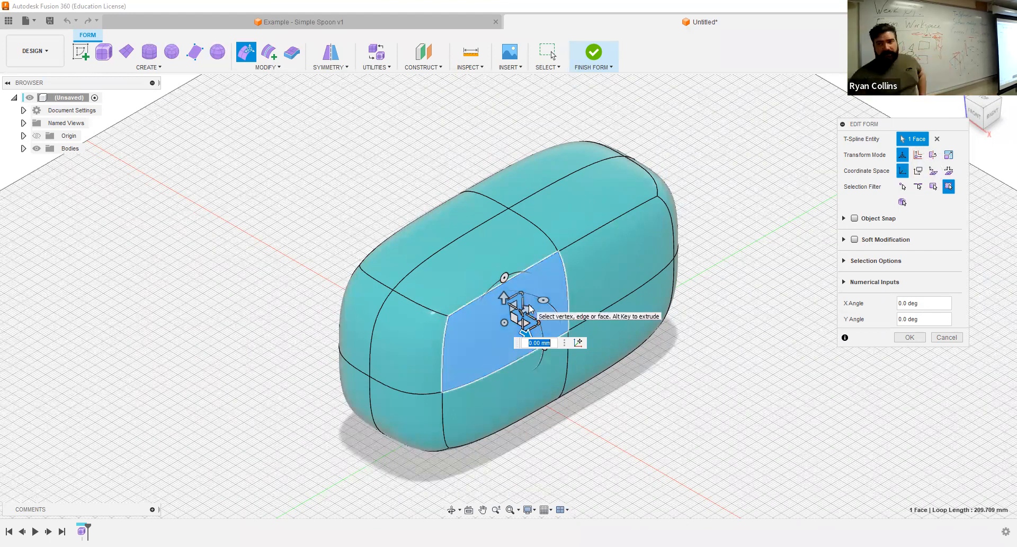
{"action": "left_click", "coordinate": [918, 154]}
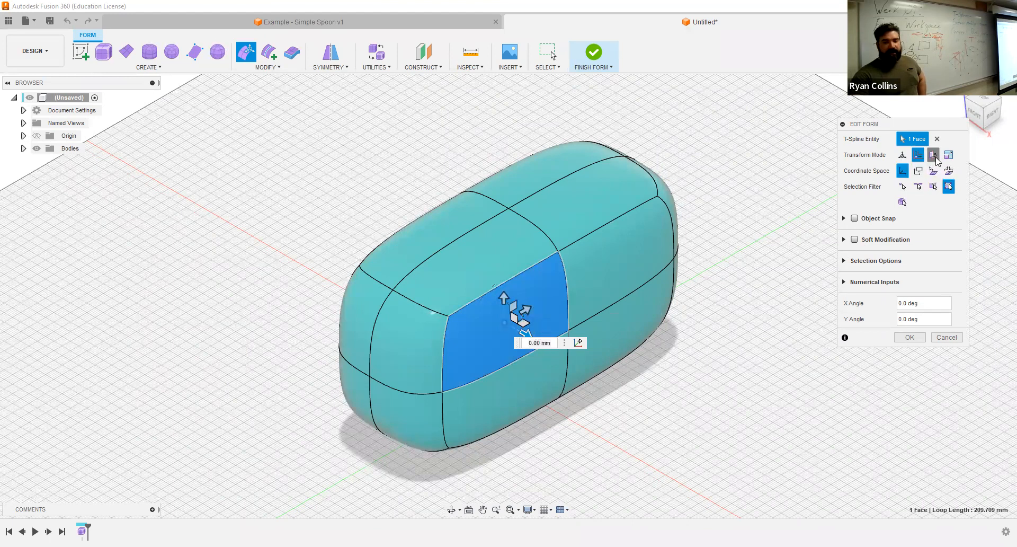
{"action": "left_click", "coordinate": [934, 155]}
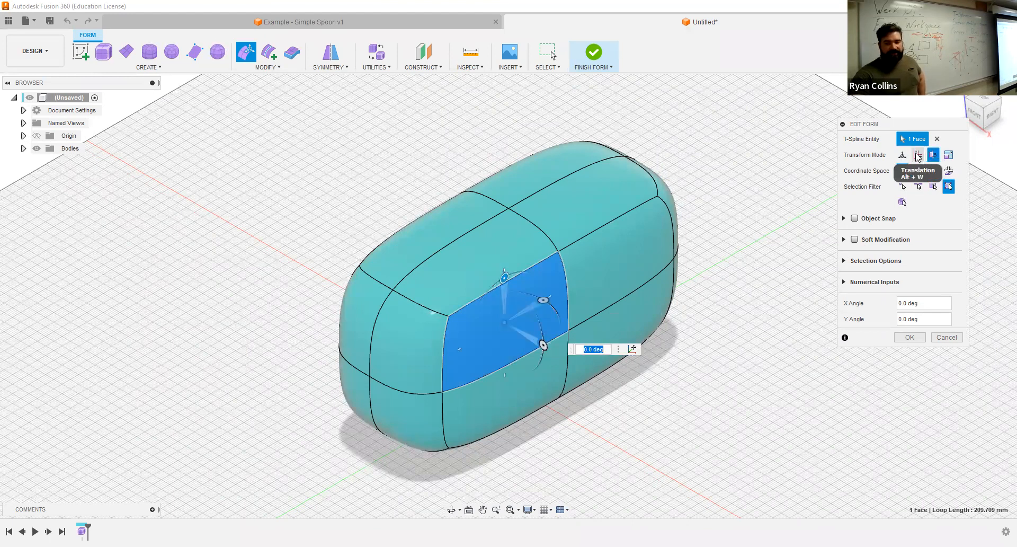
{"action": "left_click", "coordinate": [919, 158]}
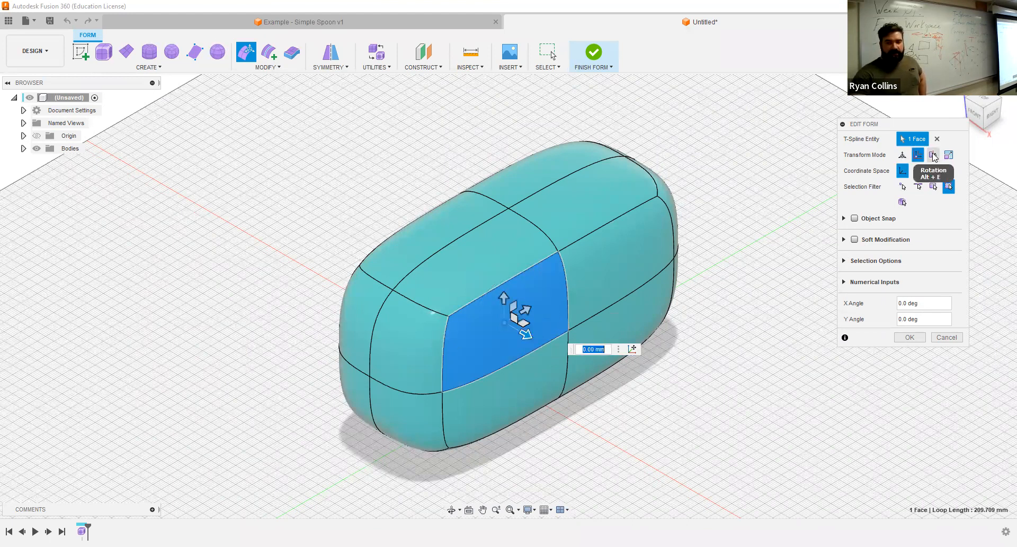
{"action": "left_click", "coordinate": [948, 154]}
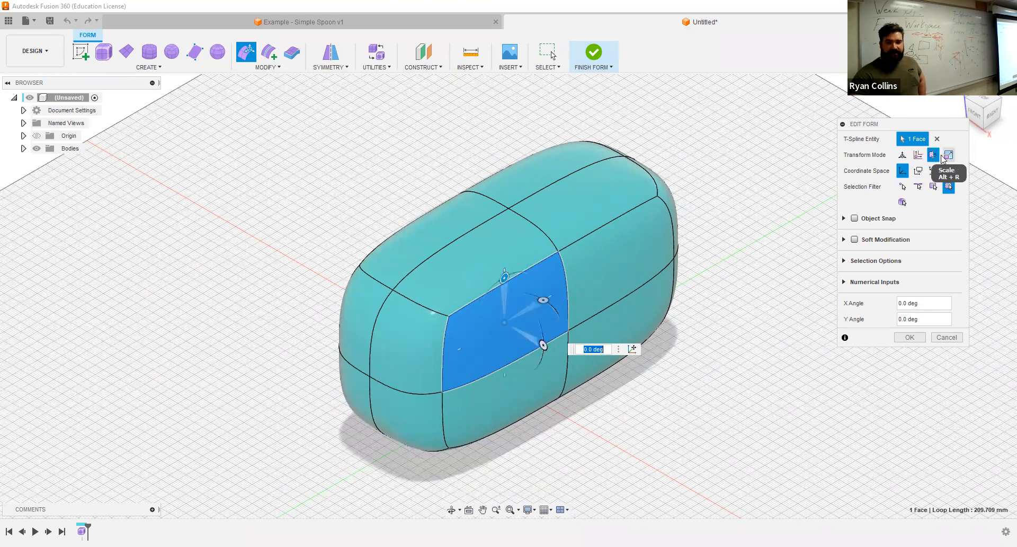
{"action": "left_click", "coordinate": [902, 157]}
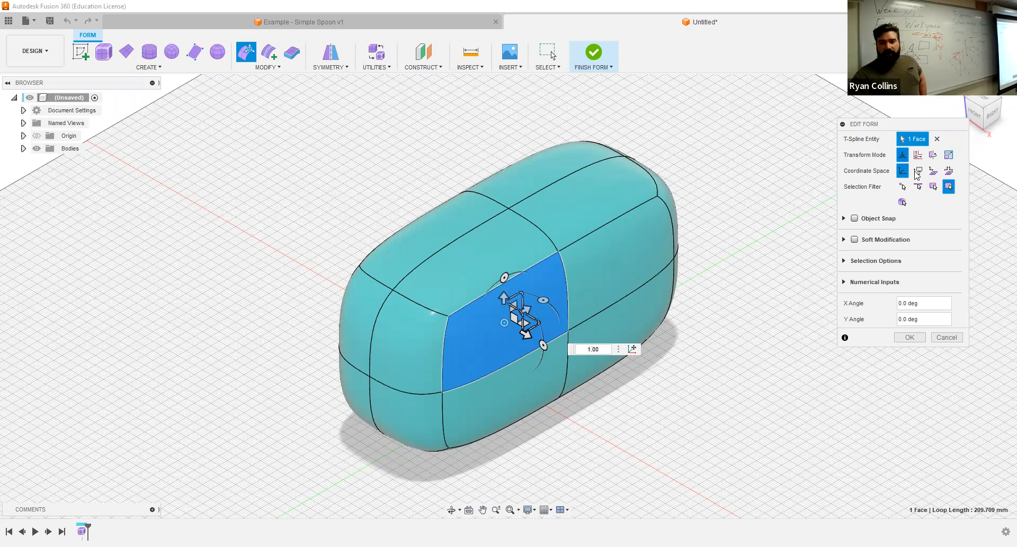
Compare the view and selection coordinate spaces for the selected face and return to world space
{"action": "left_click", "coordinate": [917, 172]}
{"action": "left_click", "coordinate": [902, 172]}
{"action": "left_click", "coordinate": [916, 171]}
{"action": "left_click", "coordinate": [935, 171]}
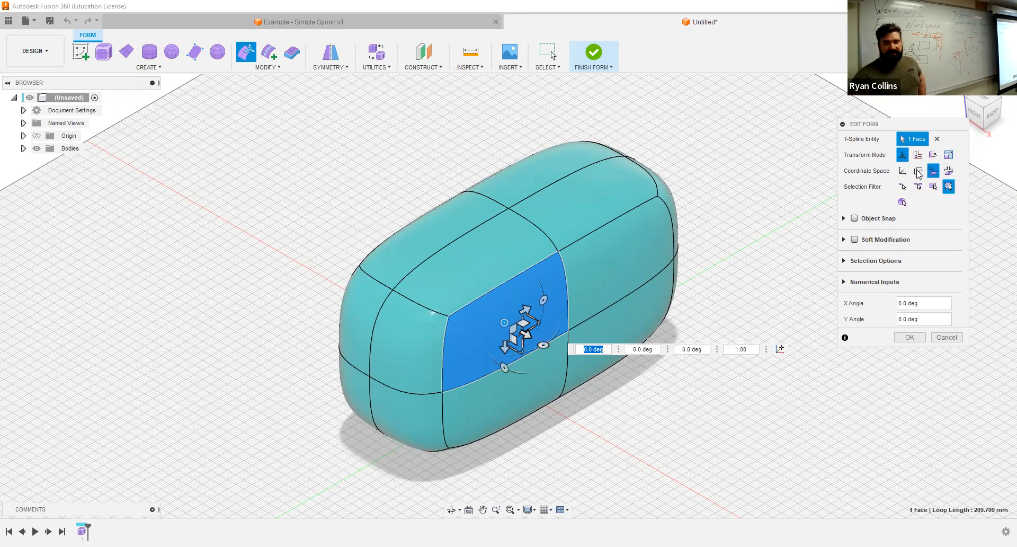
{"action": "left_click", "coordinate": [902, 172]}
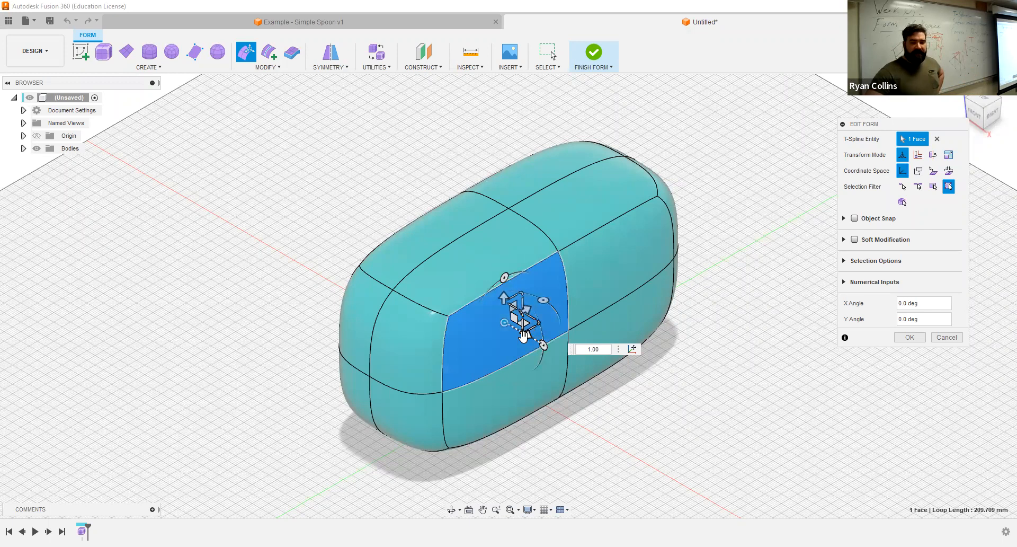
Move the selected side face outward 141 mm along the X axis, undo the move, and cancel Edit Form
{"action": "left_click_drag", "start_coordinate": [740, 407], "coordinate": [781, 432]}
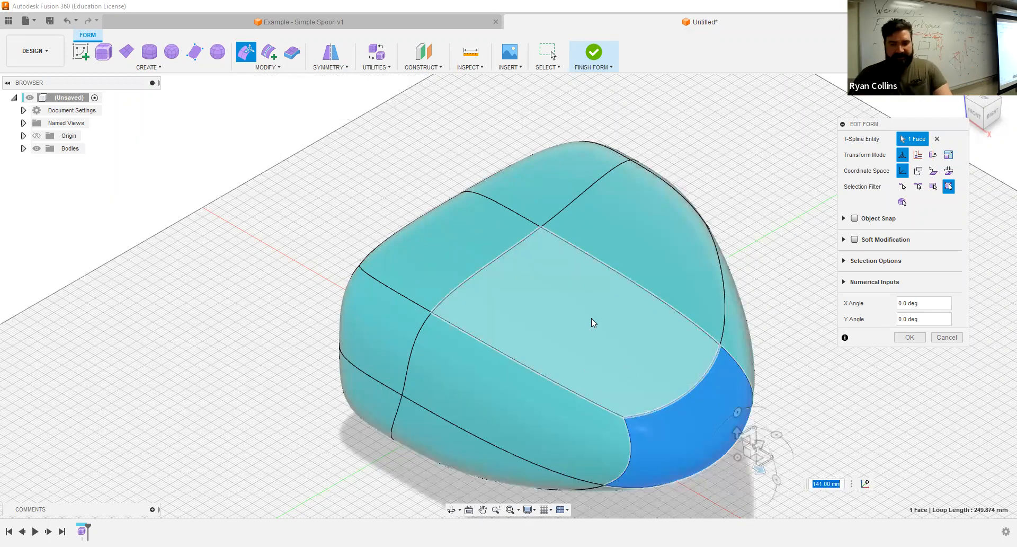
{"action": "middle_click_drag", "start_coordinate": [477, 268], "coordinate": [617, 327], "text": "shift"}
{"action": "scroll", "coordinate": [618, 328], "scroll_direction": "down", "scroll_amount": 4}
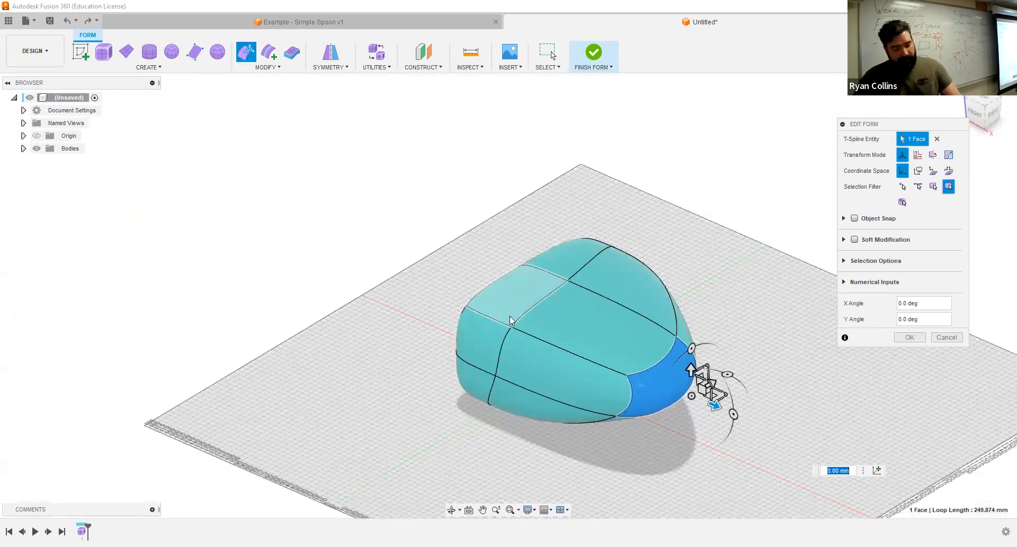
{"action": "key", "text": "ctrl+z"}
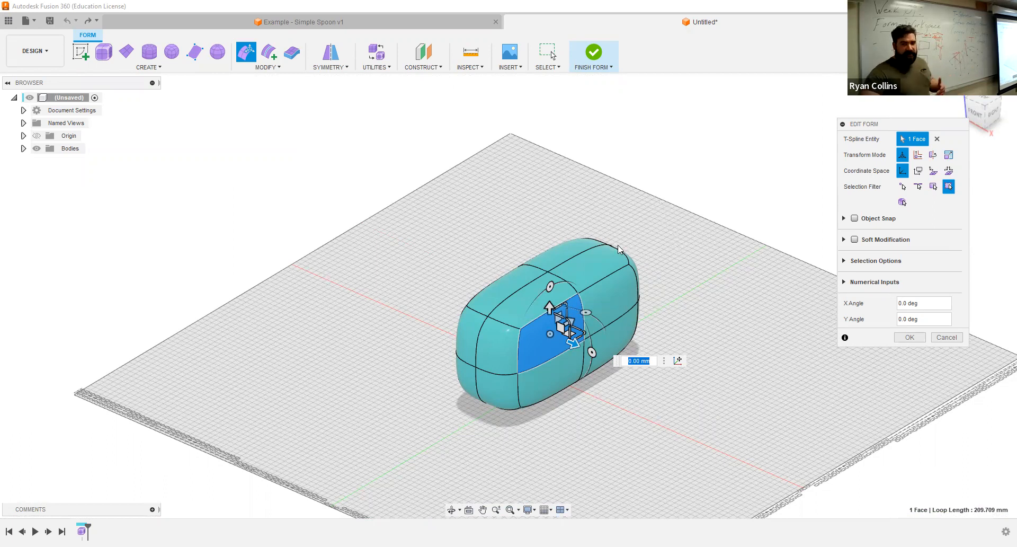
{"action": "left_click", "coordinate": [636, 243]}
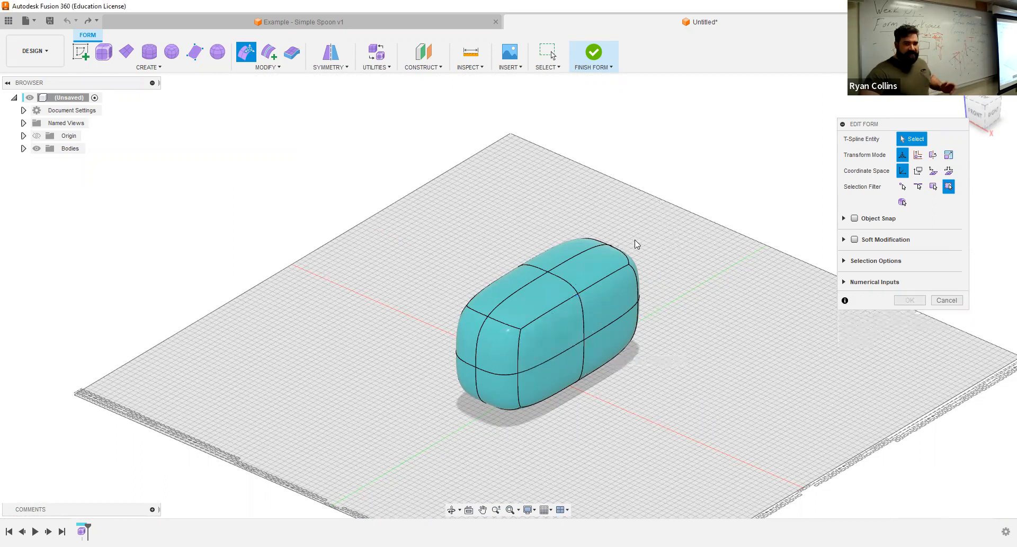
{"action": "left_click", "coordinate": [947, 300]}
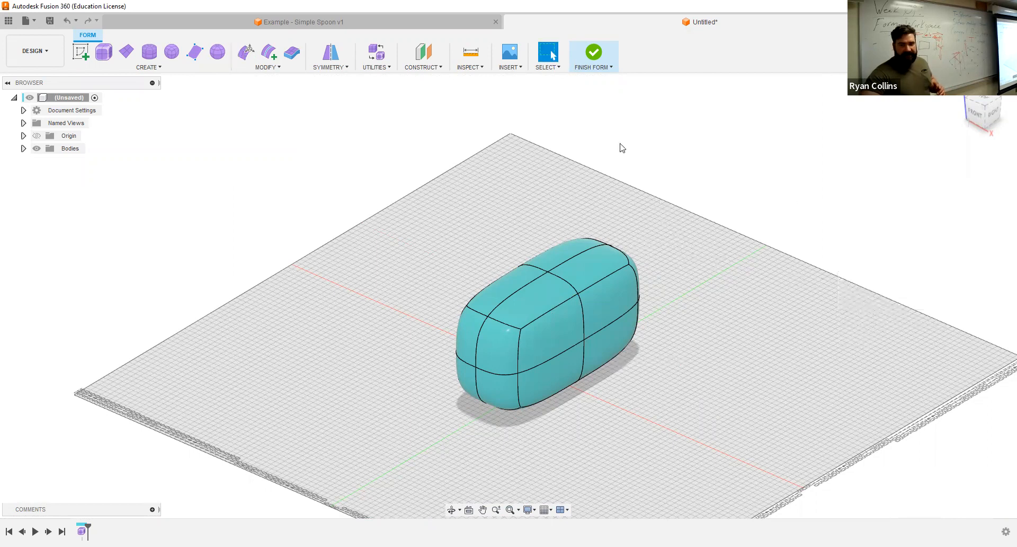
Apply internal mirror symmetry along the body's length using two side-by-side top faces across the lengthwise centre edge
{"action": "left_click", "coordinate": [333, 64]}
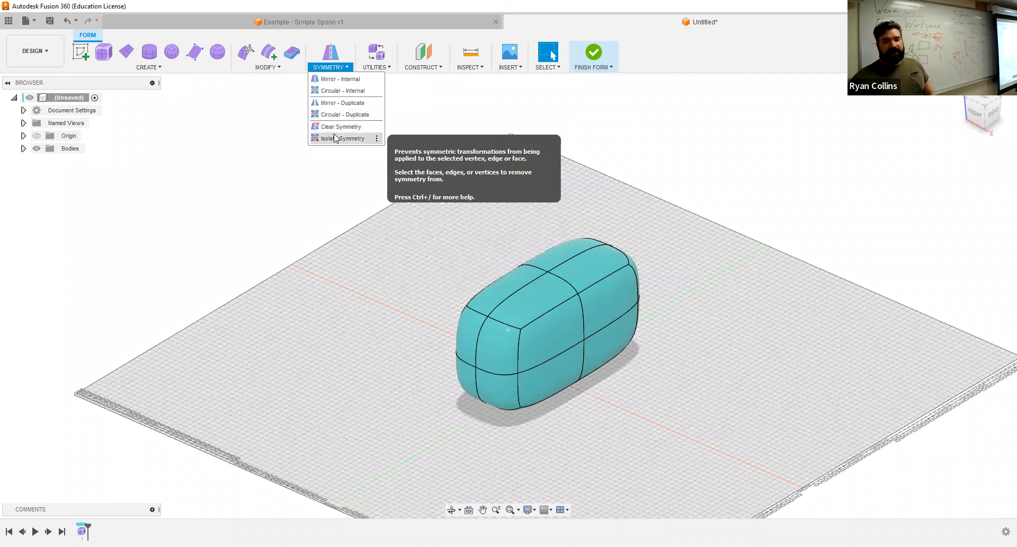
{"action": "left_click", "coordinate": [329, 80]}
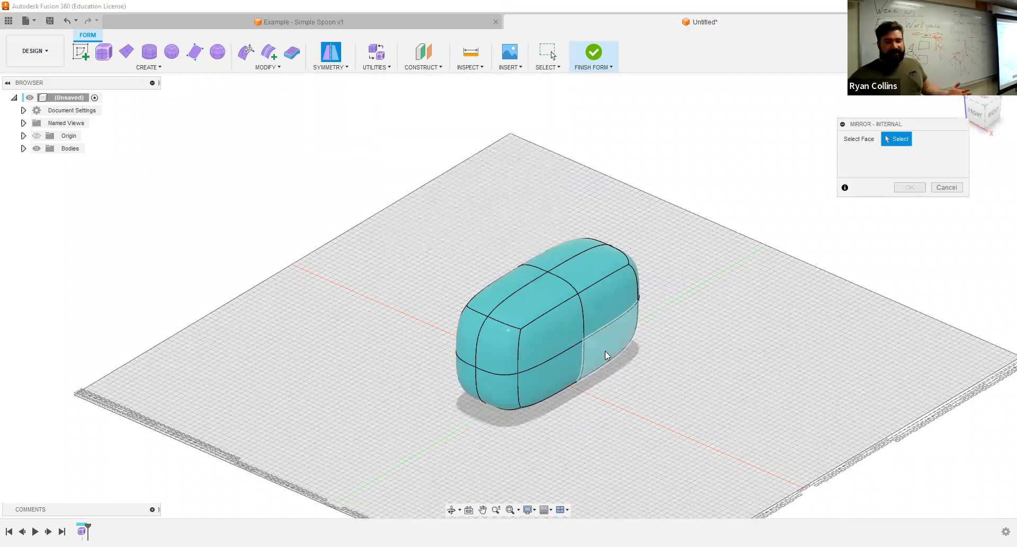
{"action": "left_click", "coordinate": [531, 295]}
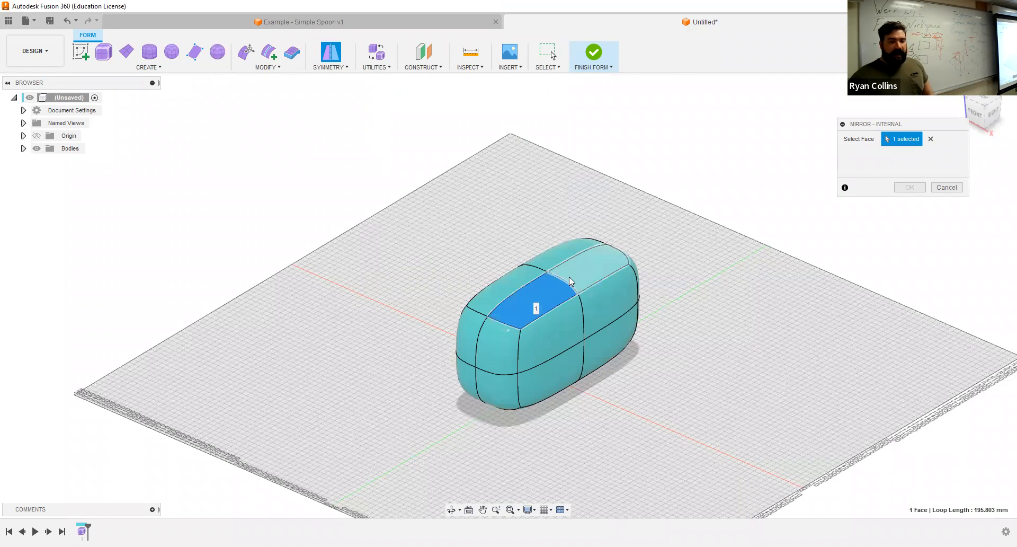
{"action": "left_click", "coordinate": [606, 271]}
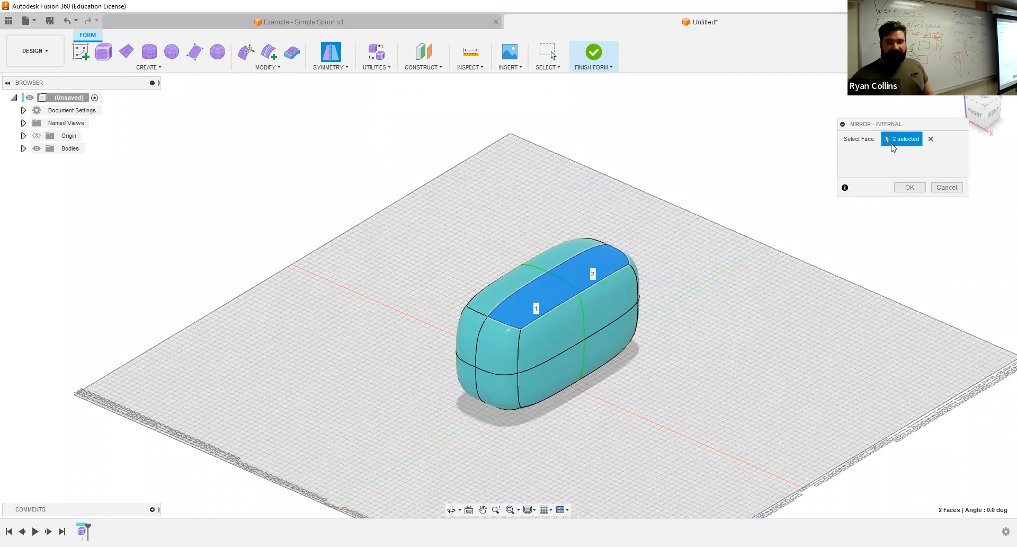
{"action": "left_click", "coordinate": [931, 139]}
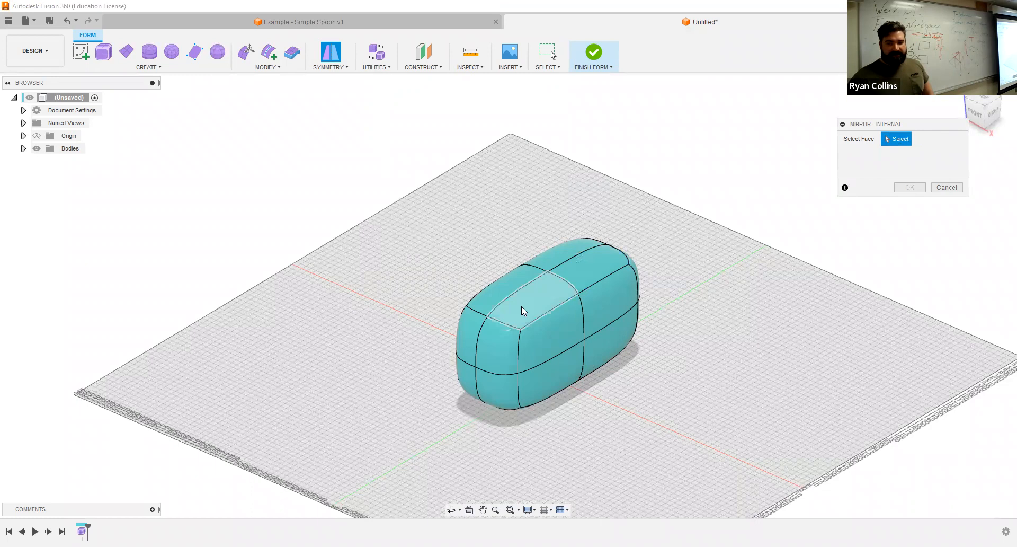
{"action": "left_click", "coordinate": [521, 306]}
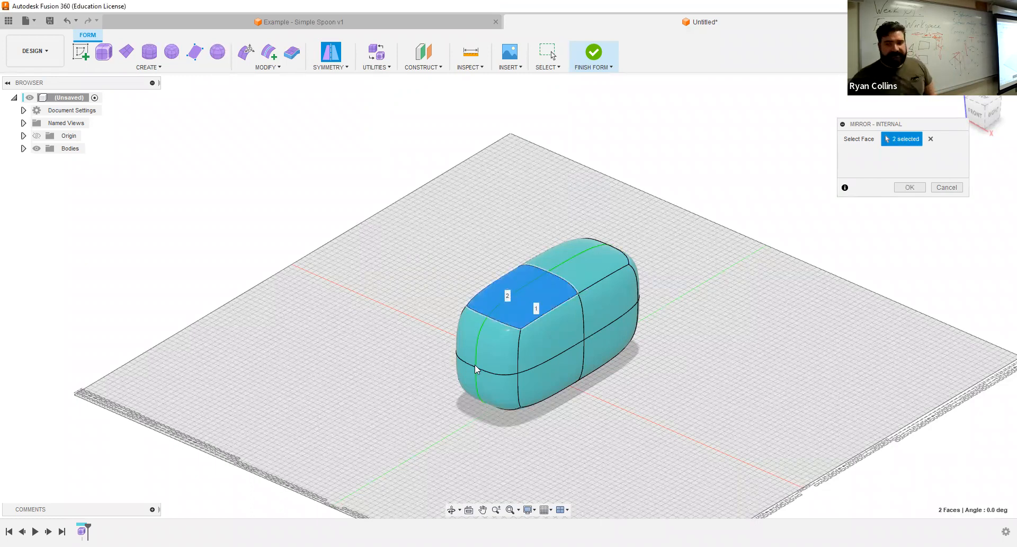
{"action": "left_click", "coordinate": [911, 188]}
Start Edit Form on the near upper face of the long side and move it outward 137 mm along the X axis
{"action": "left_click", "coordinate": [567, 341]}
{"action": "left_click", "coordinate": [246, 51]}
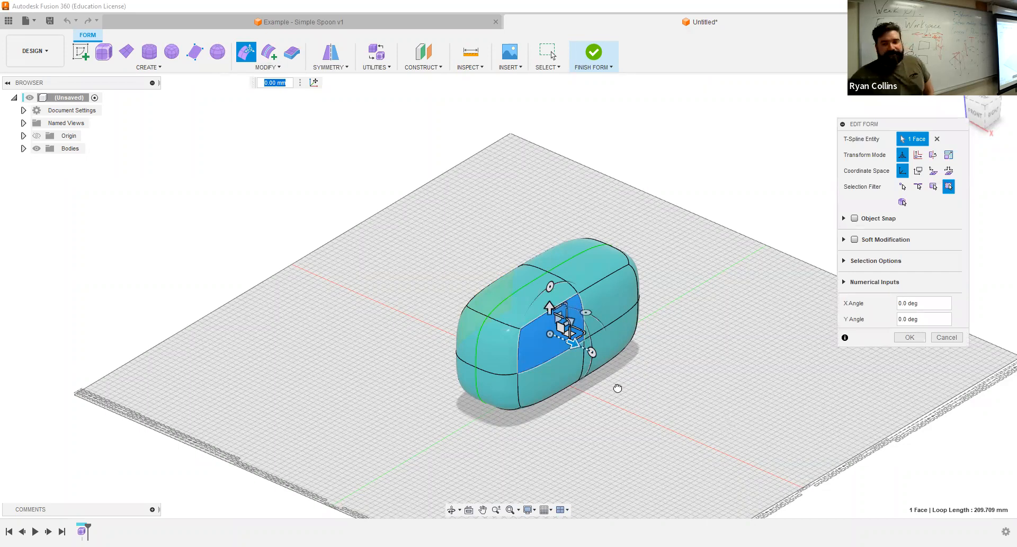
{"action": "left_click_drag", "start_coordinate": [577, 344], "coordinate": [615, 361]}
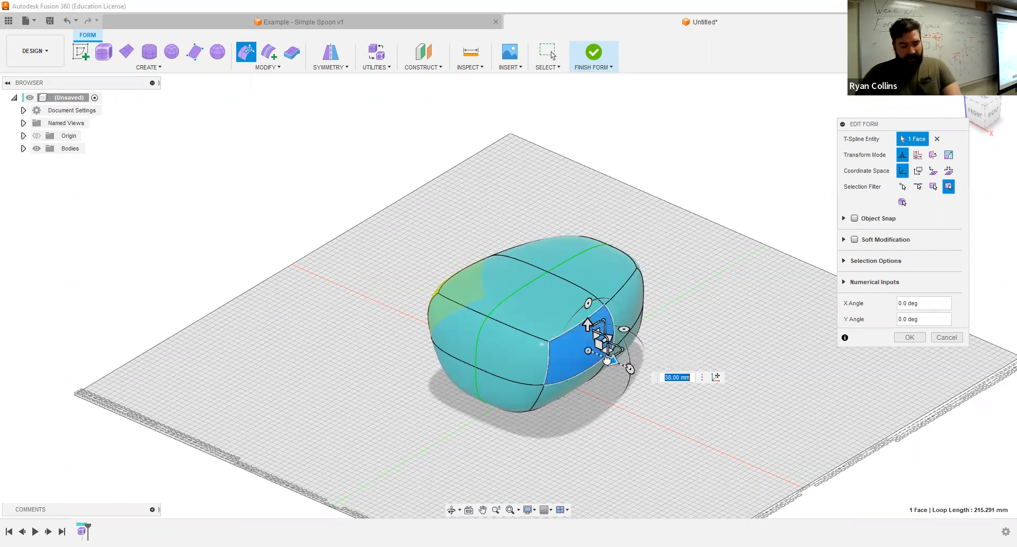
{"action": "left_click_drag", "start_coordinate": [613, 359], "coordinate": [710, 404]}
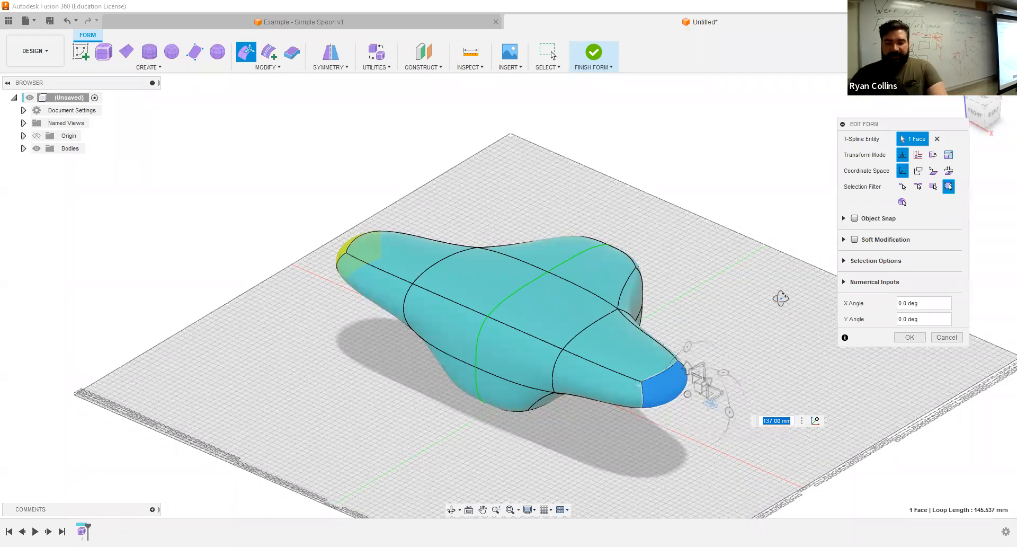
Scale the selected arm-end face to 0.956 and rotate it -55 degrees about the X axis
{"action": "middle_click_drag", "start_coordinate": [739, 299], "coordinate": [532, 431], "text": "shift"}
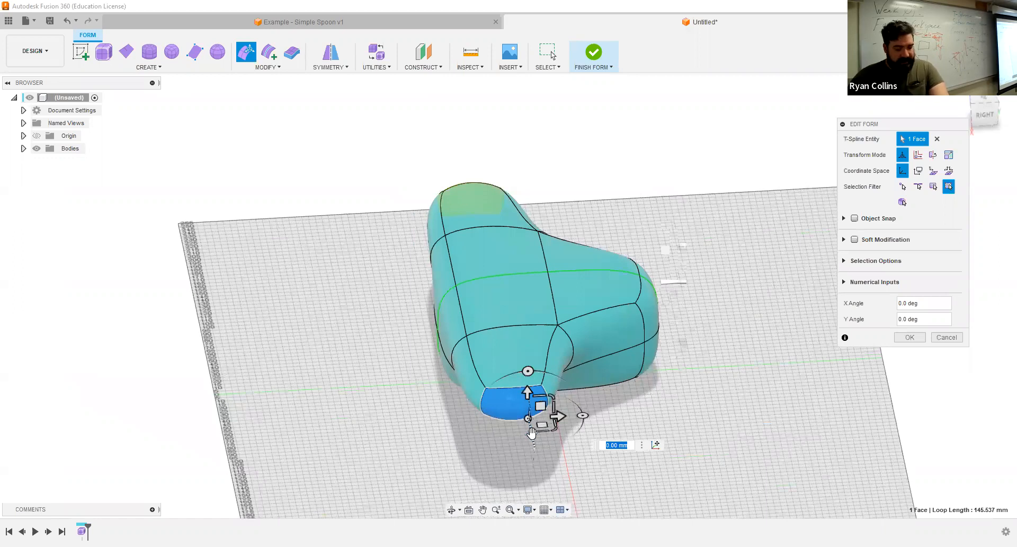
{"action": "middle_click_drag", "start_coordinate": [559, 365], "coordinate": [600, 369], "text": "shift"}
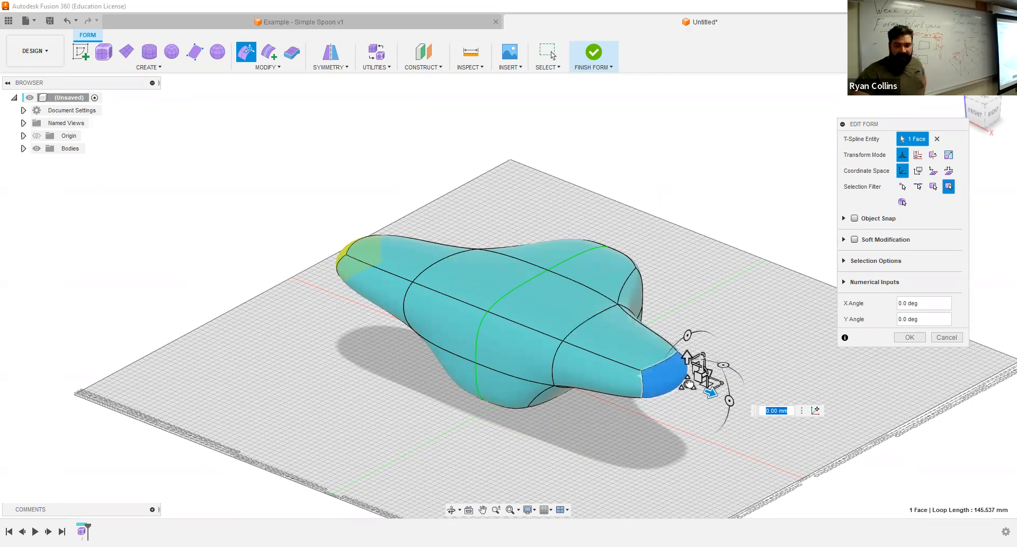
{"action": "left_click_drag", "start_coordinate": [666, 436], "coordinate": [704, 397]}
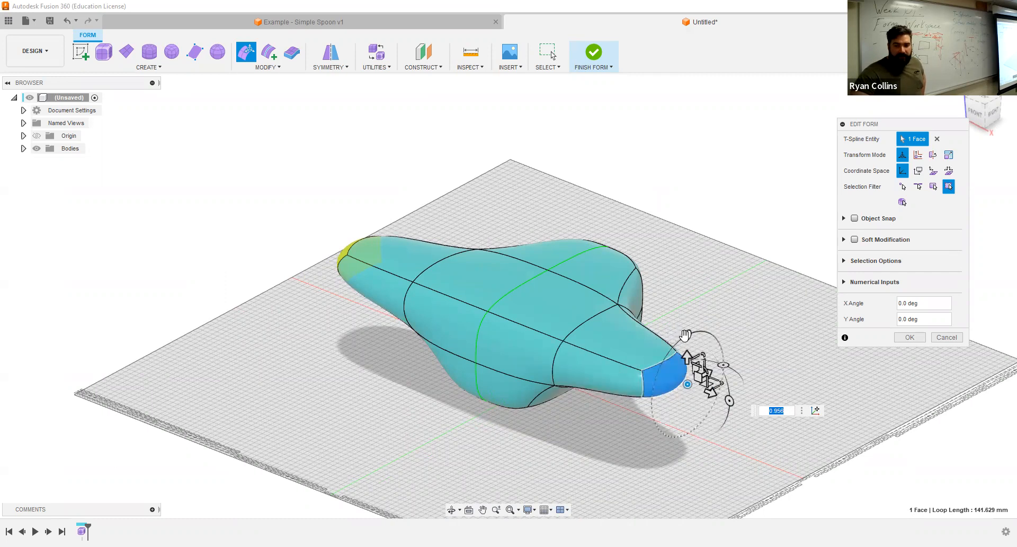
{"action": "left_click_drag", "start_coordinate": [688, 335], "coordinate": [737, 309]}
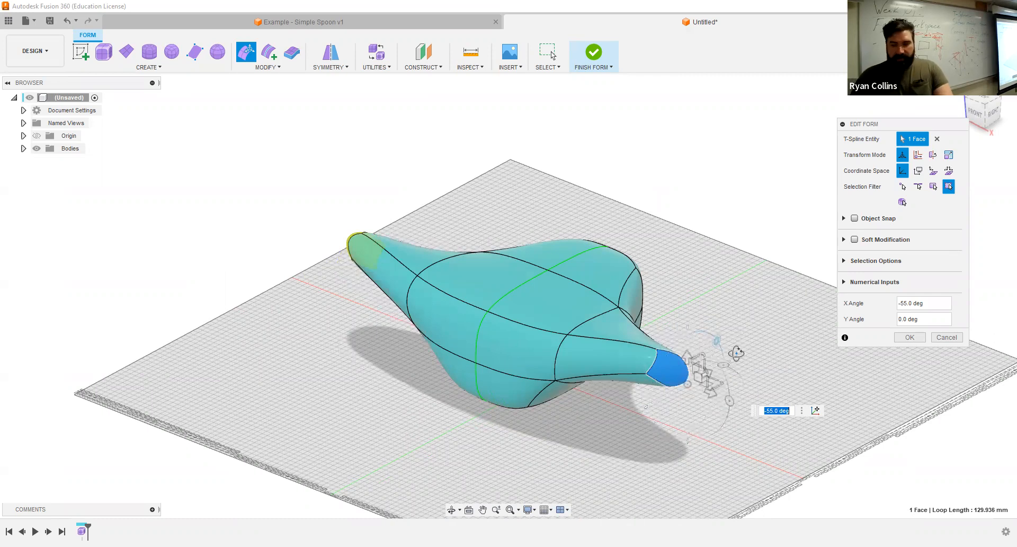
Pull the arm-end face forward within a plane by 13.292 mm and -198.785 mm to bend the arm, and confirm Edit Form
{"action": "middle_click_drag", "start_coordinate": [594, 302], "coordinate": [517, 343], "text": "shift"}
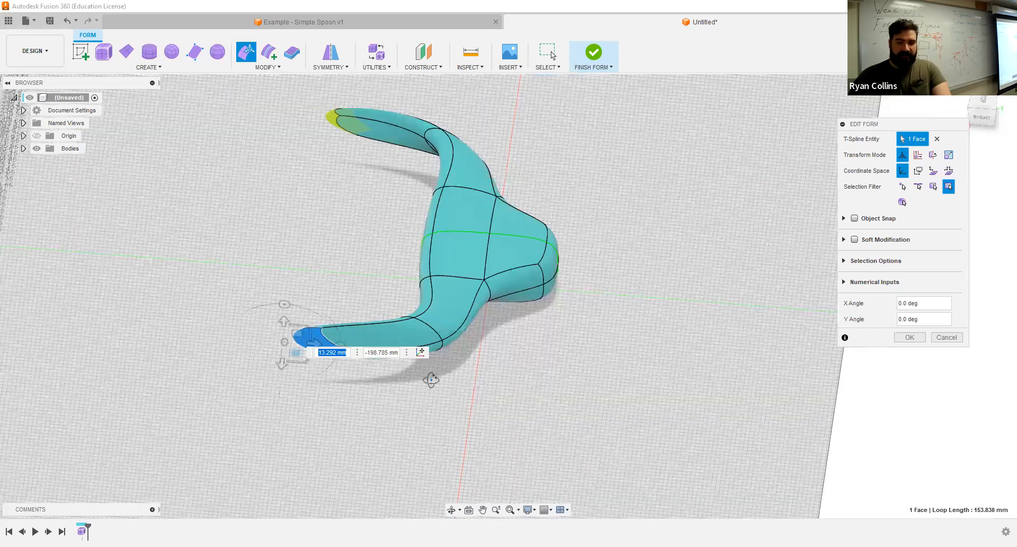
{"action": "mouse_move", "coordinate": [483, 332]}
{"action": "middle_mouse_down", "text": "shift"}
{"action": "mouse_move", "coordinate": [403, 325]}
{"action": "mouse_move", "coordinate": [359, 365]}
{"action": "mouse_move", "coordinate": [479, 370]}
{"action": "mouse_move", "coordinate": [541, 355]}
{"action": "mouse_move", "coordinate": [541, 334]}
{"action": "mouse_move", "coordinate": [495, 320]}
{"action": "middle_mouse_up", "text": "shift"}
{"action": "scroll", "coordinate": [497, 322], "scroll_direction": "up", "scroll_amount": 5}
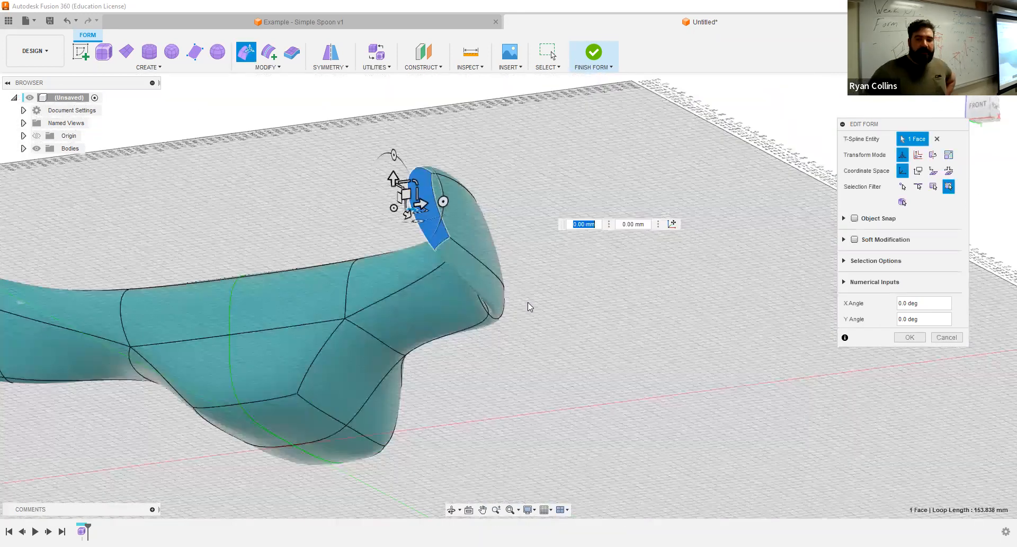
{"action": "middle_click_drag", "start_coordinate": [535, 335], "coordinate": [542, 256], "text": "shift"}
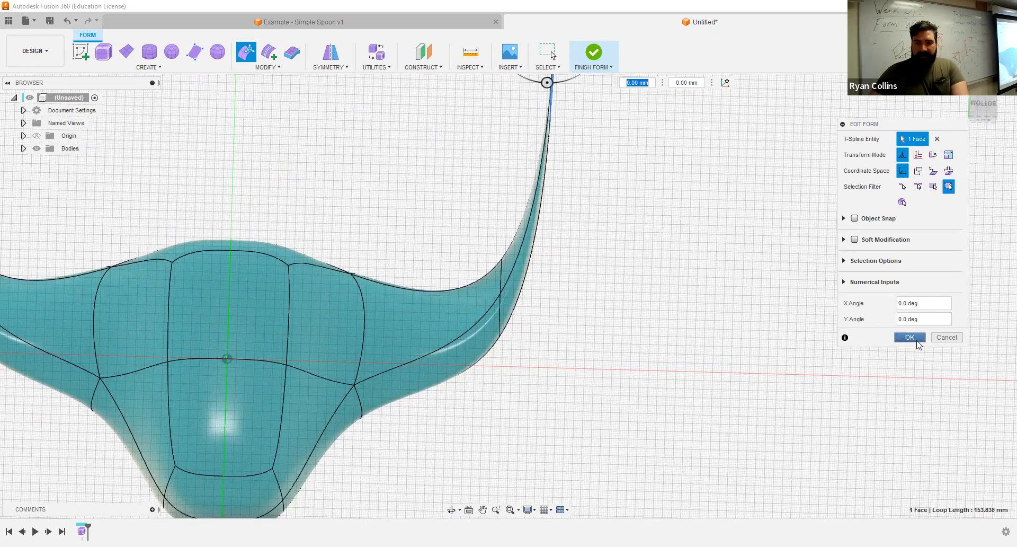
{"action": "middle_click_drag", "start_coordinate": [604, 240], "coordinate": [587, 270], "text": "shift"}
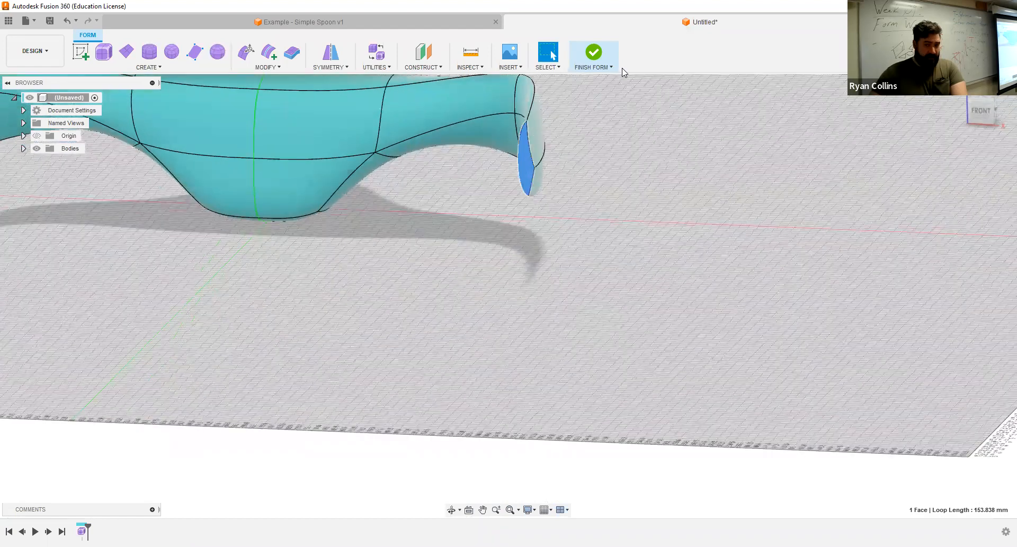
Finish the form, undo the mistaken deletion of its timeline feature, and reopen it for editing
{"action": "left_click", "coordinate": [597, 60]}
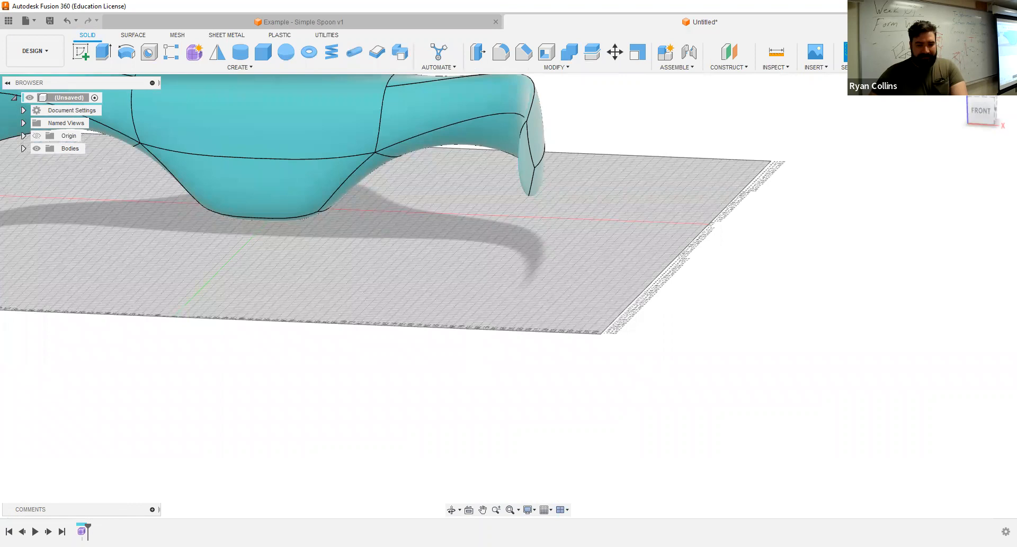
{"action": "right_click", "coordinate": [82, 530]}
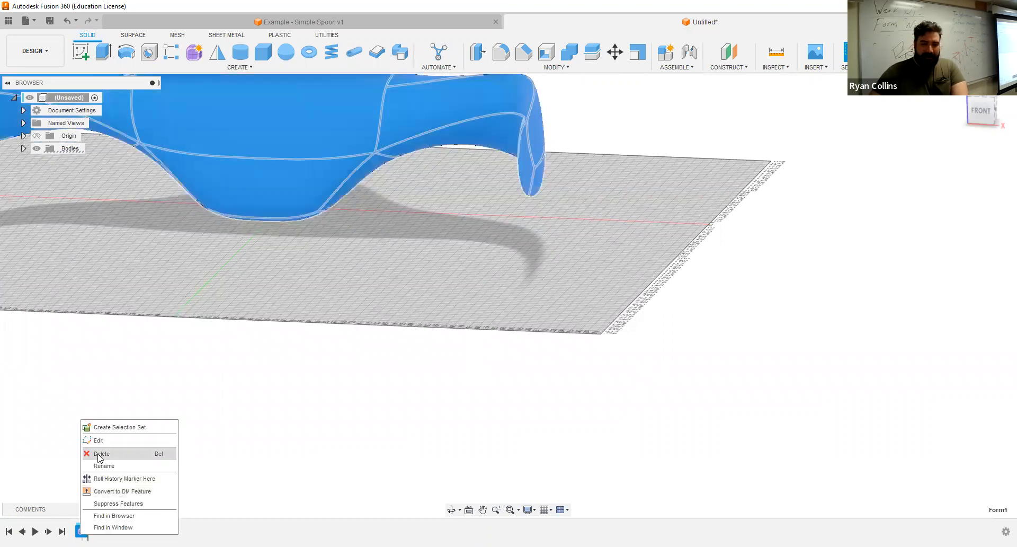
{"action": "left_click", "coordinate": [99, 455]}
{"action": "key", "text": "ctrl+z"}
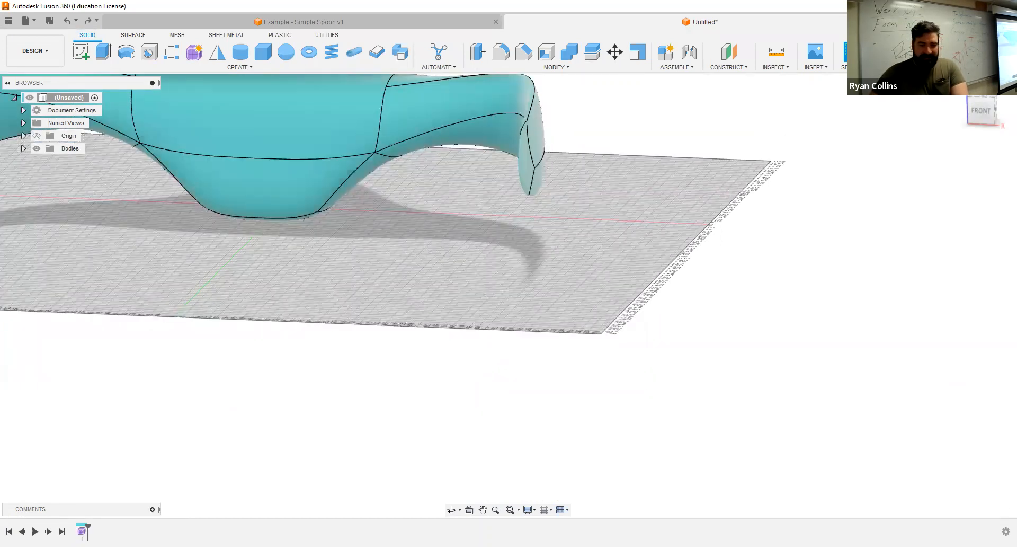
{"action": "right_click", "coordinate": [83, 530]}
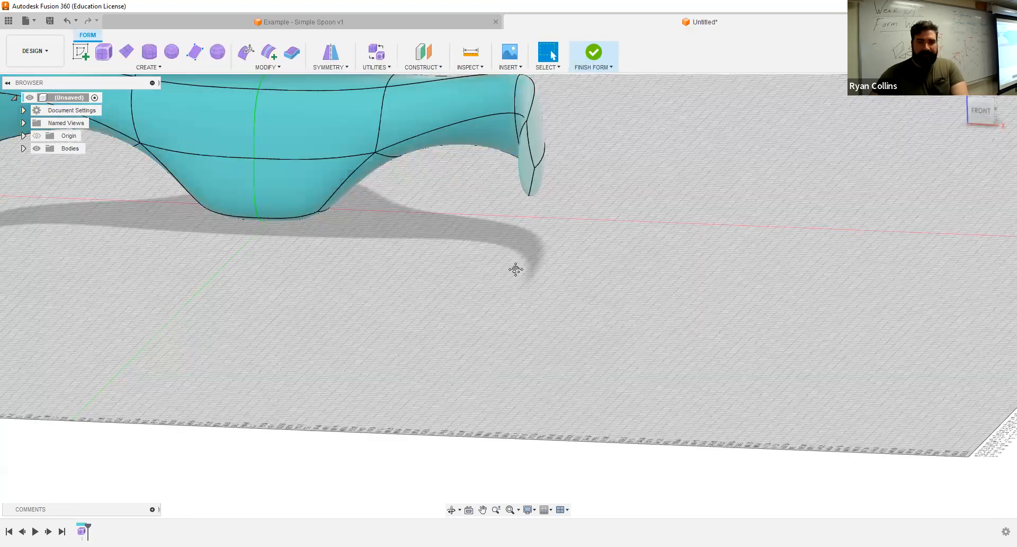
Compare the control frame and box display modes on the mirrored body, leaving it in box display
{"action": "middle_click_drag", "start_coordinate": [515, 268], "coordinate": [570, 356]}
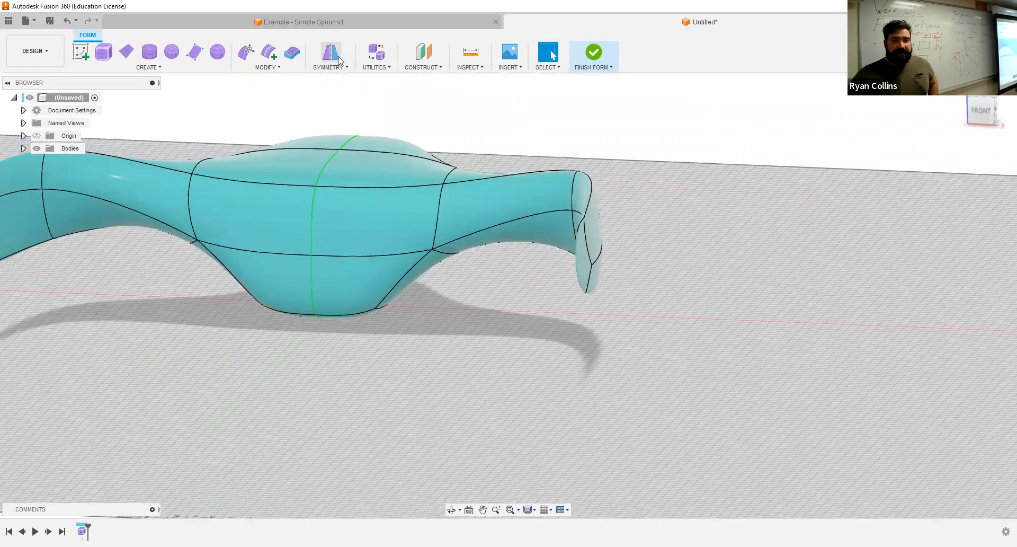
{"action": "left_click", "coordinate": [376, 52]}
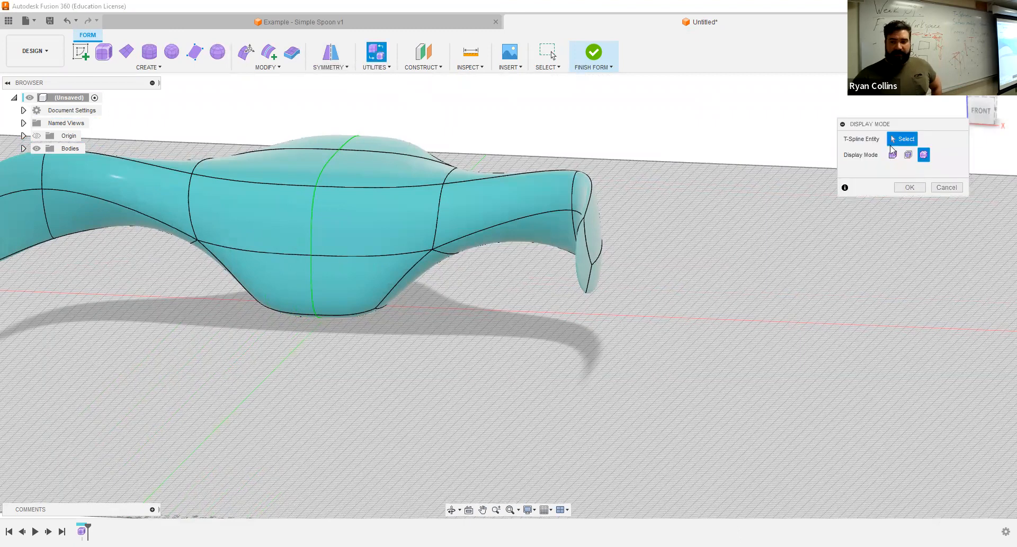
{"action": "left_click", "coordinate": [893, 153]}
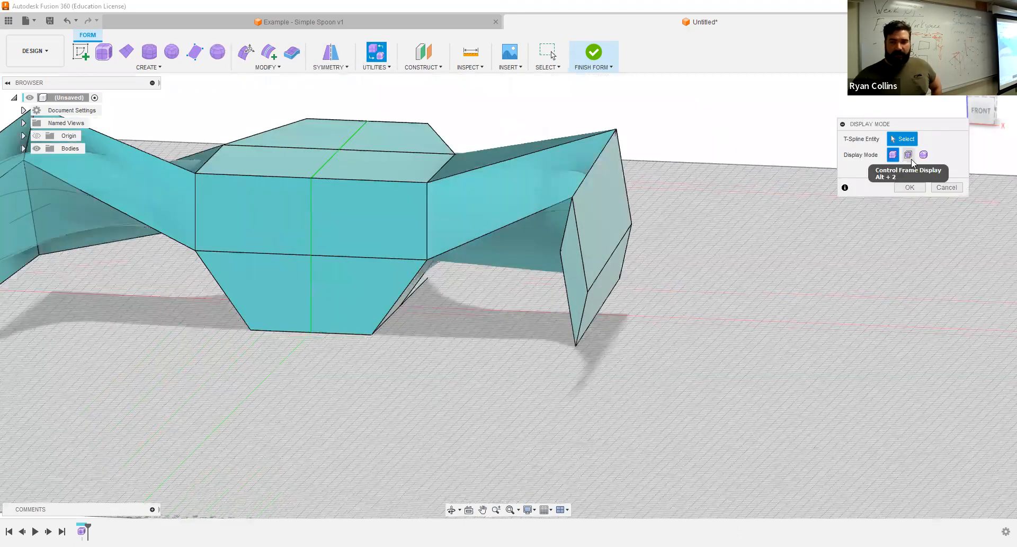
{"action": "left_click", "coordinate": [908, 155]}
{"action": "left_click", "coordinate": [892, 154]}
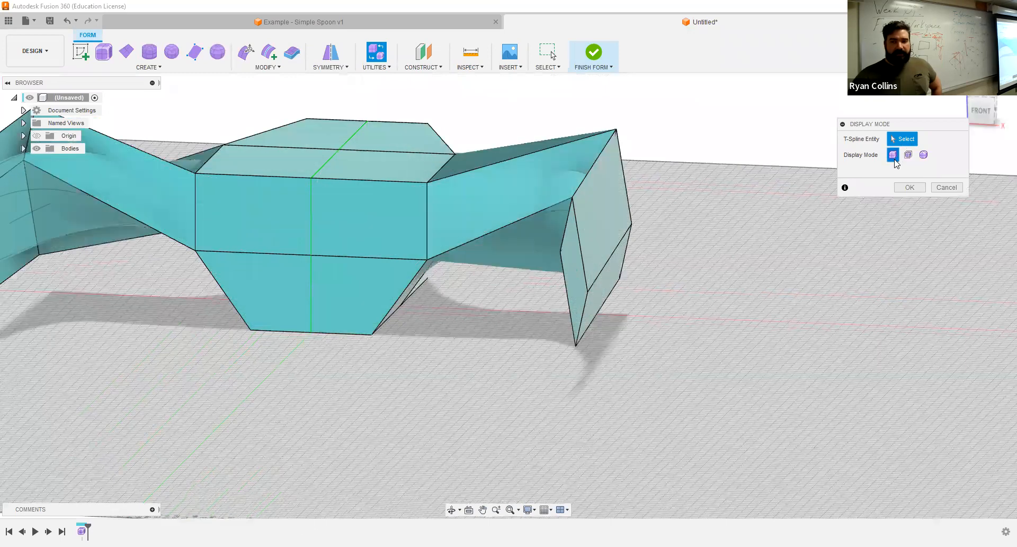
{"action": "middle_click_drag", "start_coordinate": [612, 318], "coordinate": [623, 357], "text": "shift"}
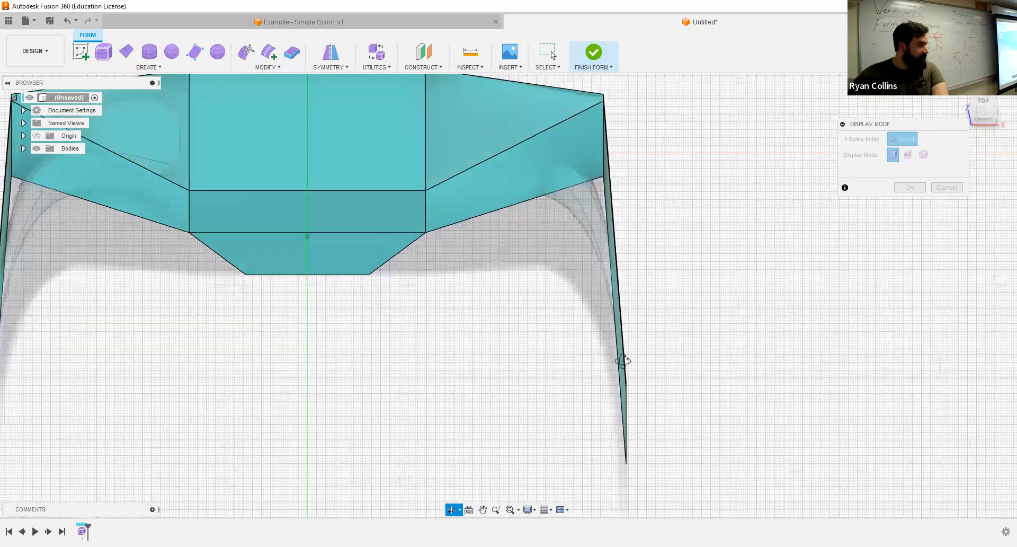
{"action": "middle_click_drag", "start_coordinate": [704, 320], "coordinate": [659, 297], "text": "shift"}
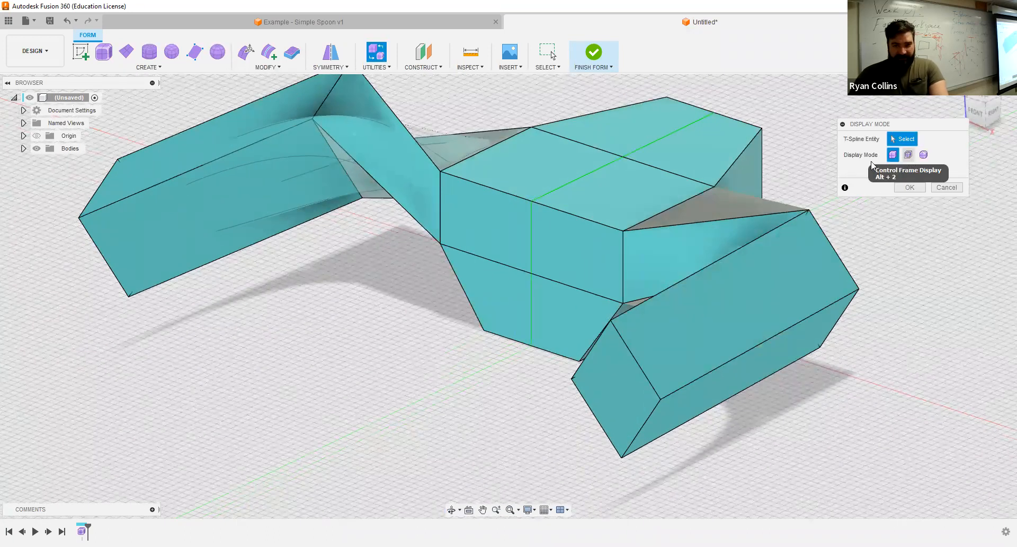
Move the corner vertex at the end of one bent arm outward along the X axis with Edit Form and confirm
{"action": "left_click", "coordinate": [247, 53]}
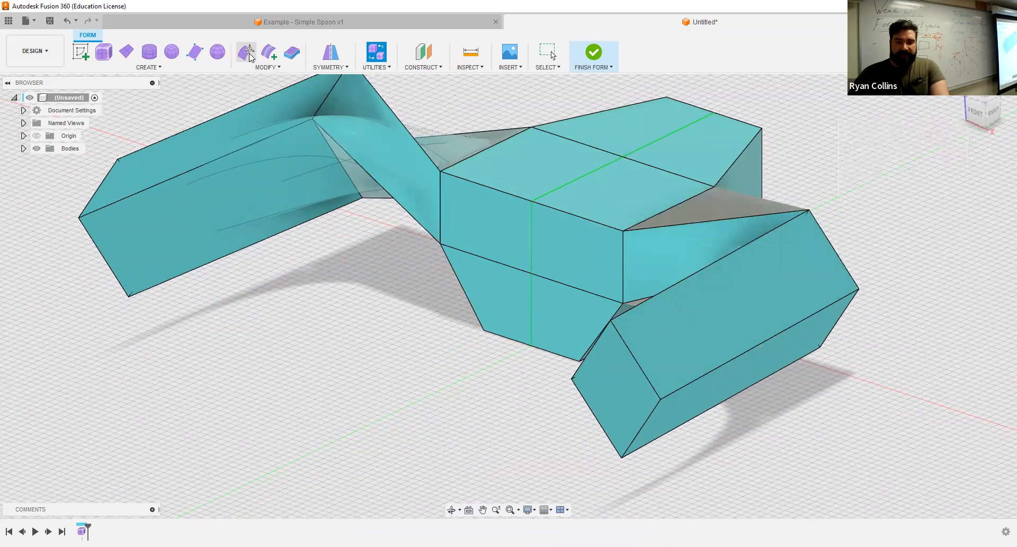
{"action": "left_click", "coordinate": [660, 400]}
{"action": "middle_click_drag", "start_coordinate": [563, 397], "coordinate": [595, 383], "text": "shift"}
{"action": "middle_click_drag", "start_coordinate": [738, 307], "coordinate": [553, 272]}
{"action": "left_click_drag", "start_coordinate": [723, 279], "coordinate": [724, 281]}
{"action": "middle_click_drag", "start_coordinate": [674, 345], "coordinate": [703, 328], "text": "shift"}
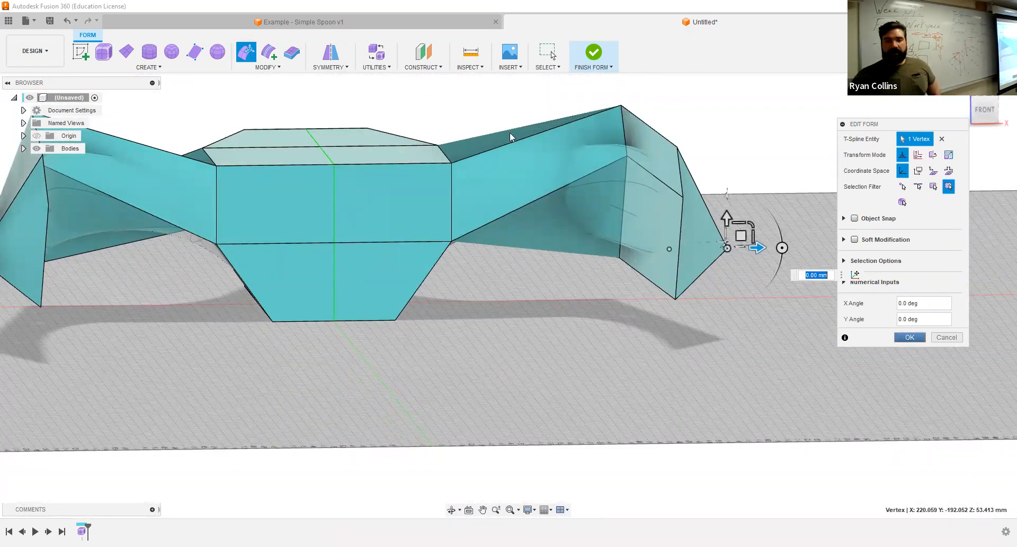
{"action": "key", "text": "Return"}
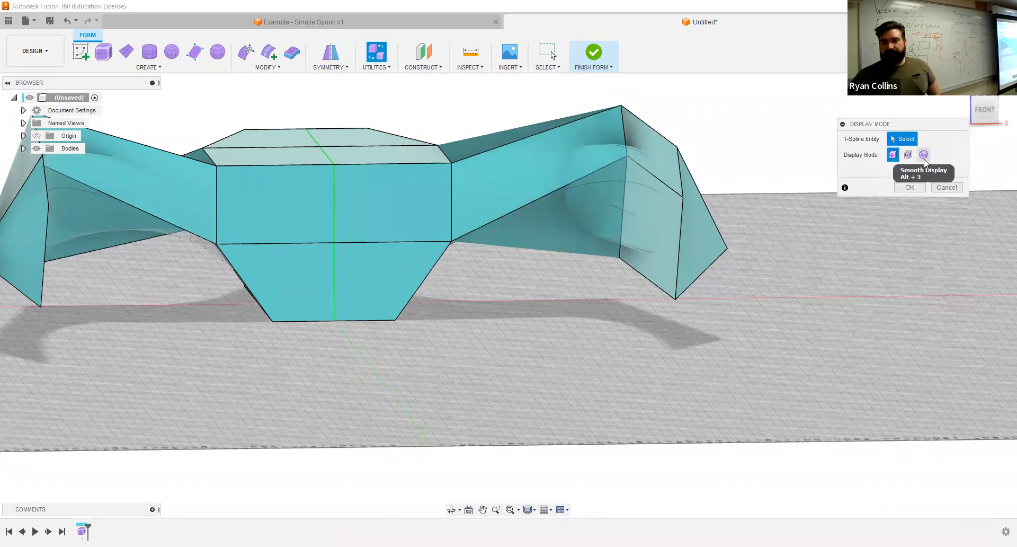
Return the T-Spline body to smooth display mode and view it from the back
{"action": "left_click", "coordinate": [923, 154]}
{"action": "left_click", "coordinate": [910, 187]}
{"action": "middle_click_drag", "start_coordinate": [815, 252], "coordinate": [782, 332], "text": "shift"}
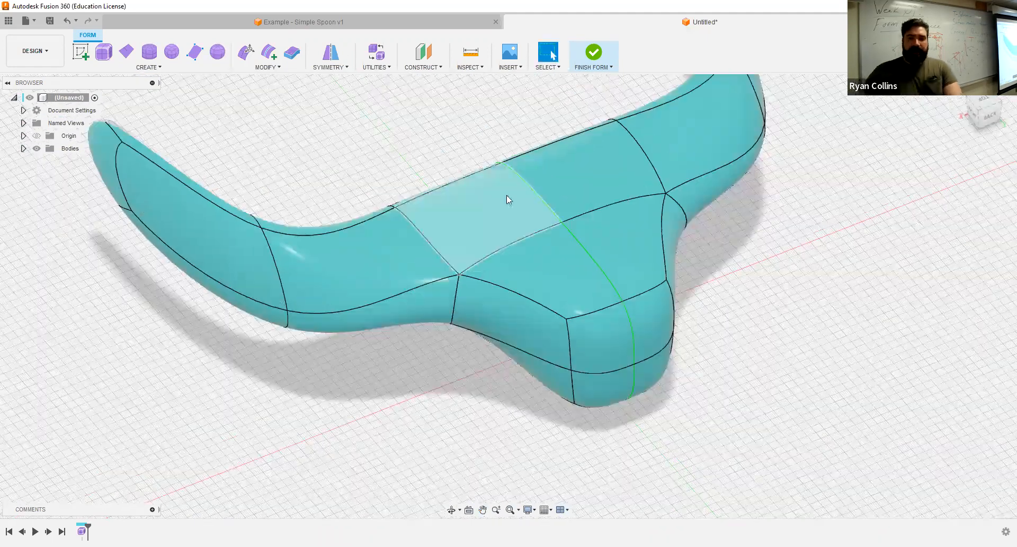
Delete the upper face where the arm joins the central body, letting symmetry remove its mirrored counterpart
{"action": "left_click", "coordinate": [494, 229]}
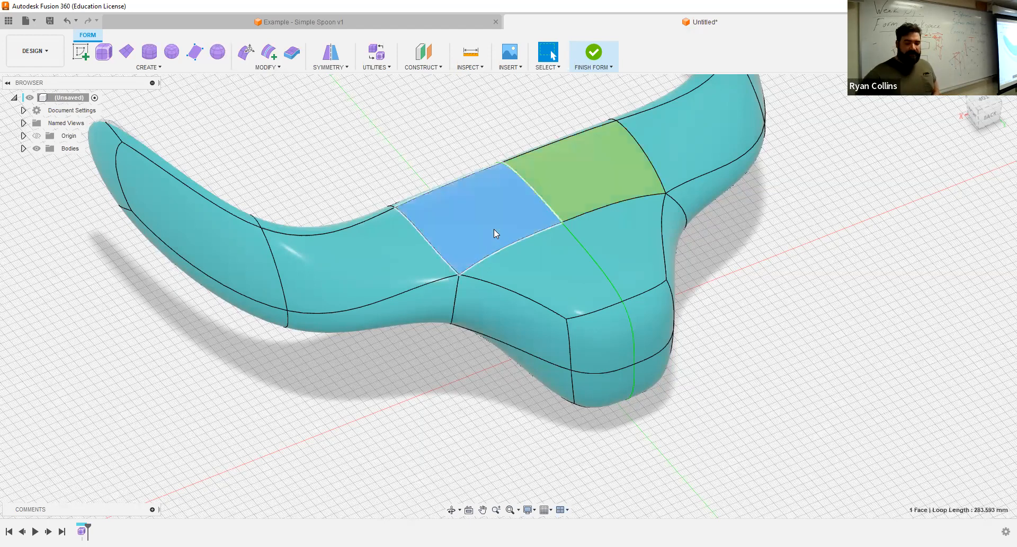
{"action": "left_click", "coordinate": [375, 251]}
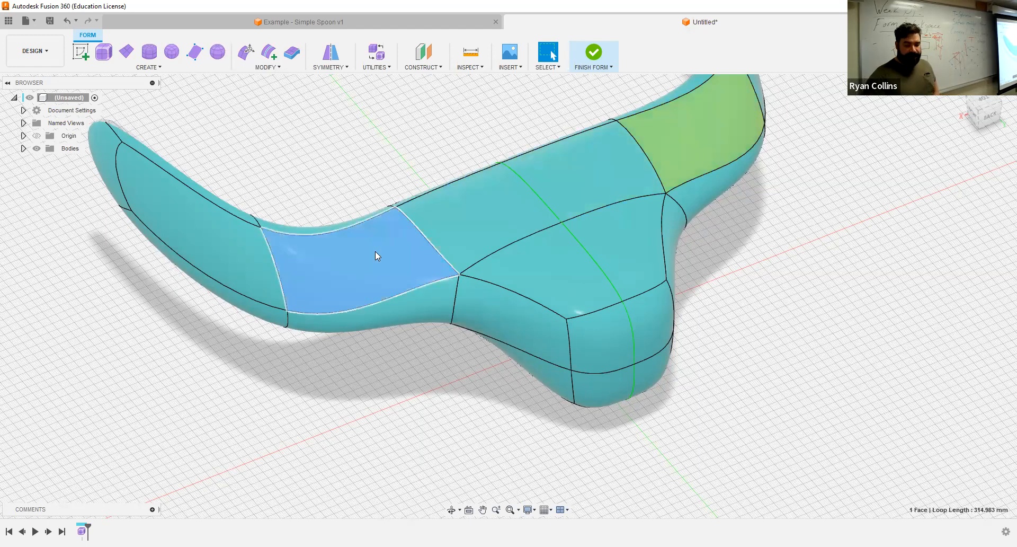
{"action": "key", "text": "Delete"}
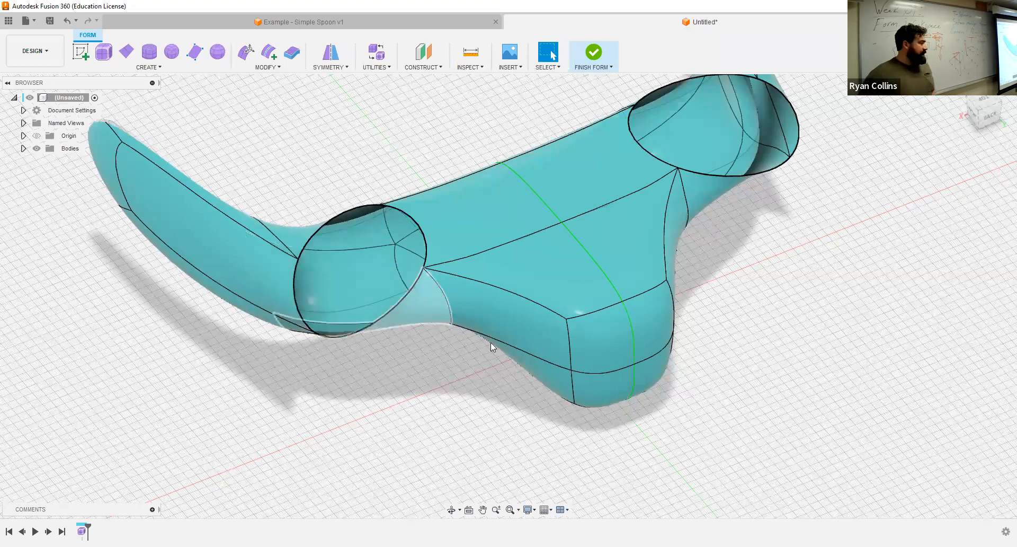
{"action": "middle_click_drag", "start_coordinate": [425, 350], "coordinate": [426, 321], "text": "shift"}
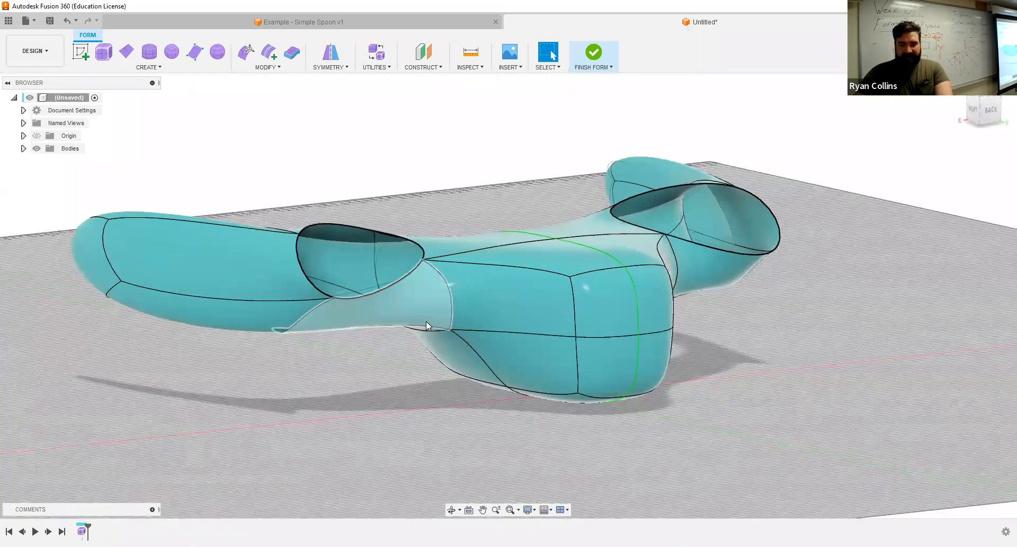
Undo the last face deletion, and delete the central body's back face beside the arm instead
{"action": "key", "text": "ctrl+z"}
{"action": "middle_click_drag", "start_coordinate": [533, 297], "coordinate": [473, 257], "text": "shift"}
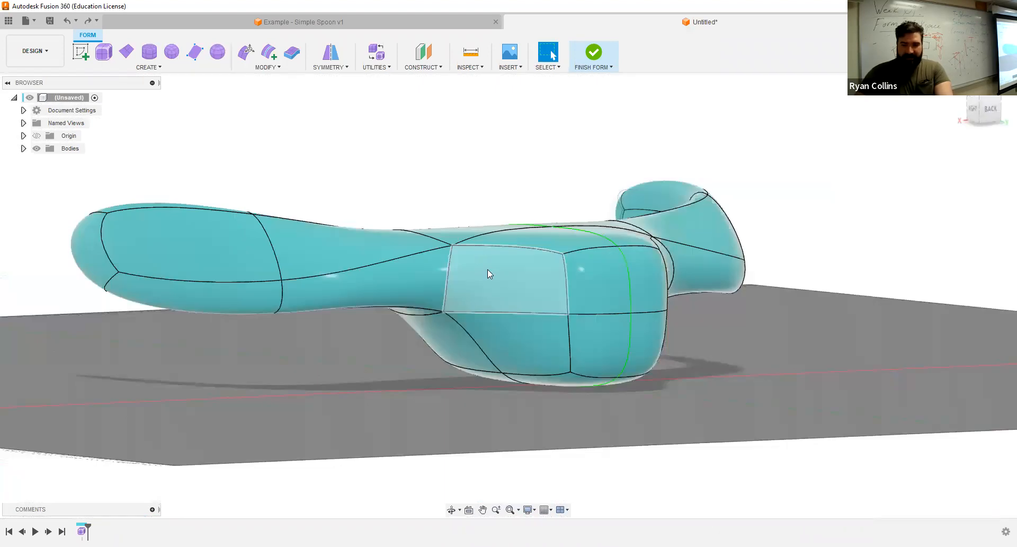
{"action": "left_click", "coordinate": [488, 270]}
{"action": "key", "text": "Delete"}
{"action": "middle_click_drag", "start_coordinate": [665, 318], "coordinate": [591, 336], "text": "shift"}
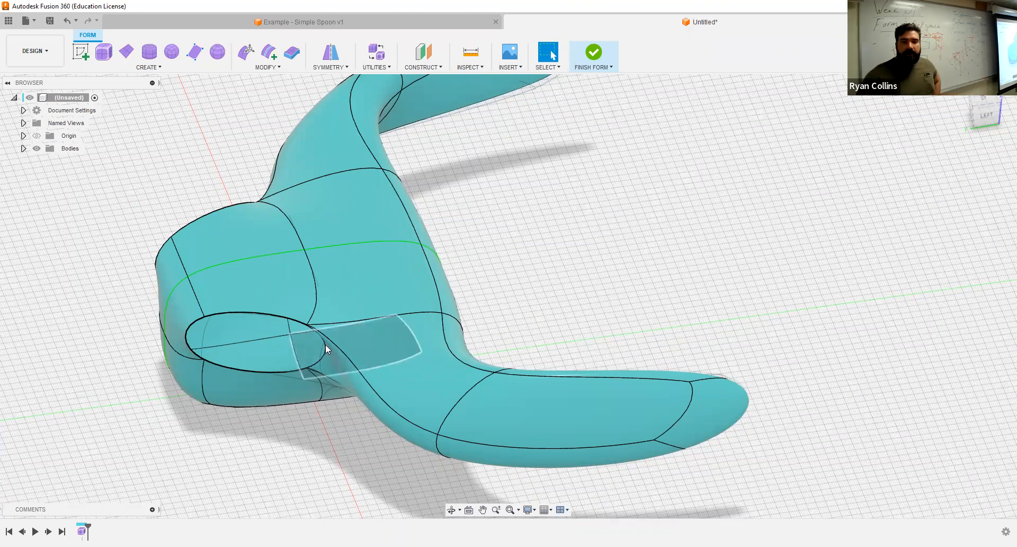
Scale the hole's whole boundary edge loop with Edit Form, trying a factor of about 0.47, and accept the edit
{"action": "left_click", "coordinate": [369, 354]}
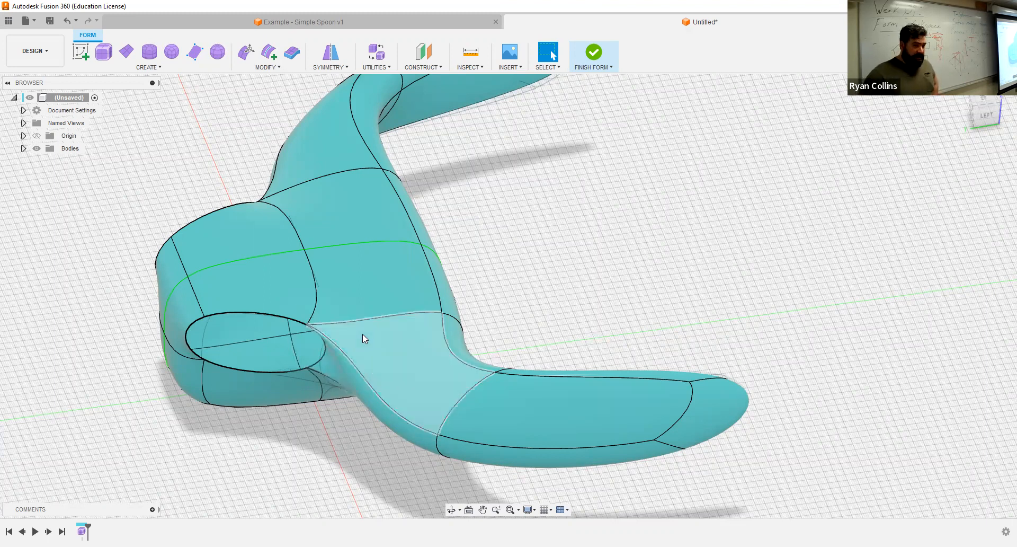
{"action": "left_click", "coordinate": [247, 53]}
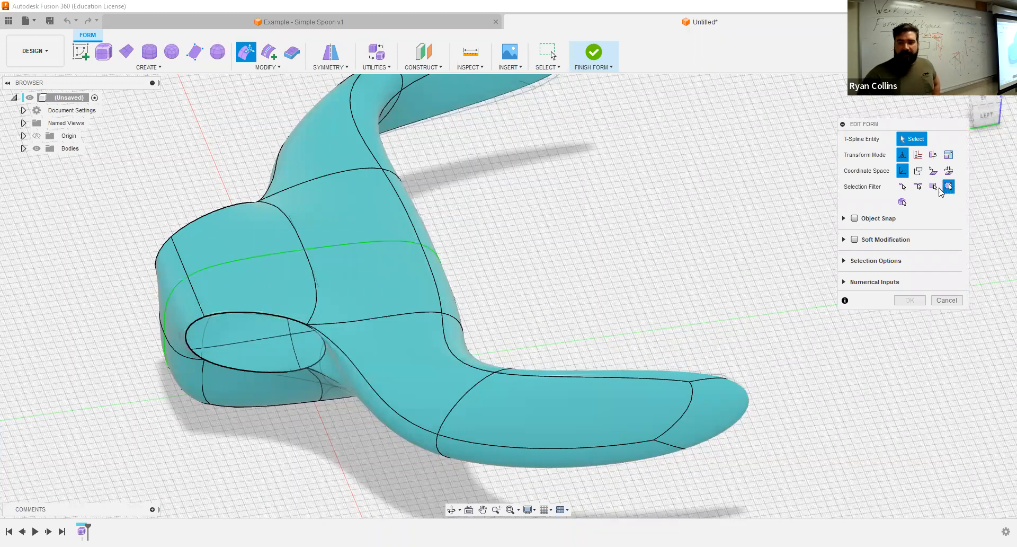
{"action": "left_click", "coordinate": [916, 189]}
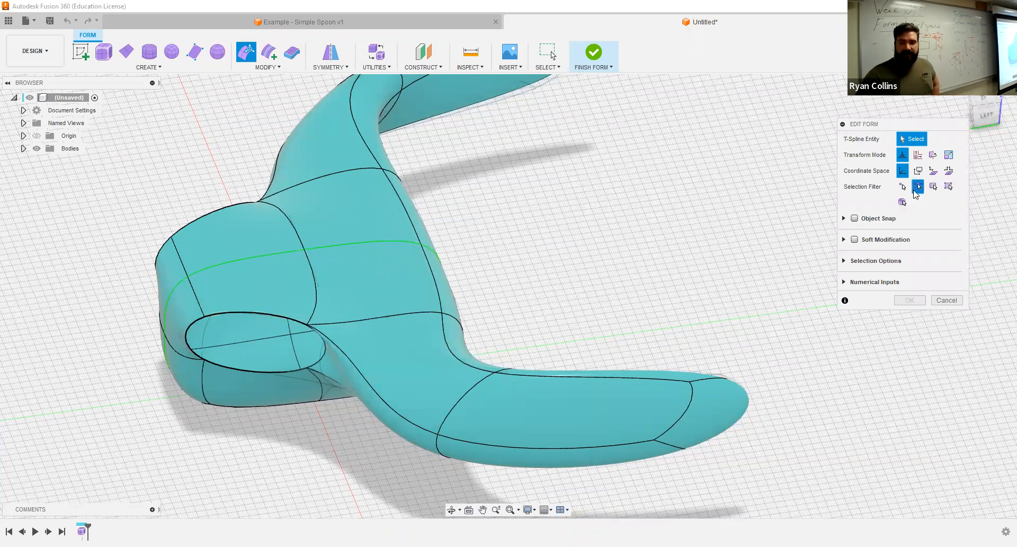
{"action": "left_click", "coordinate": [252, 316]}
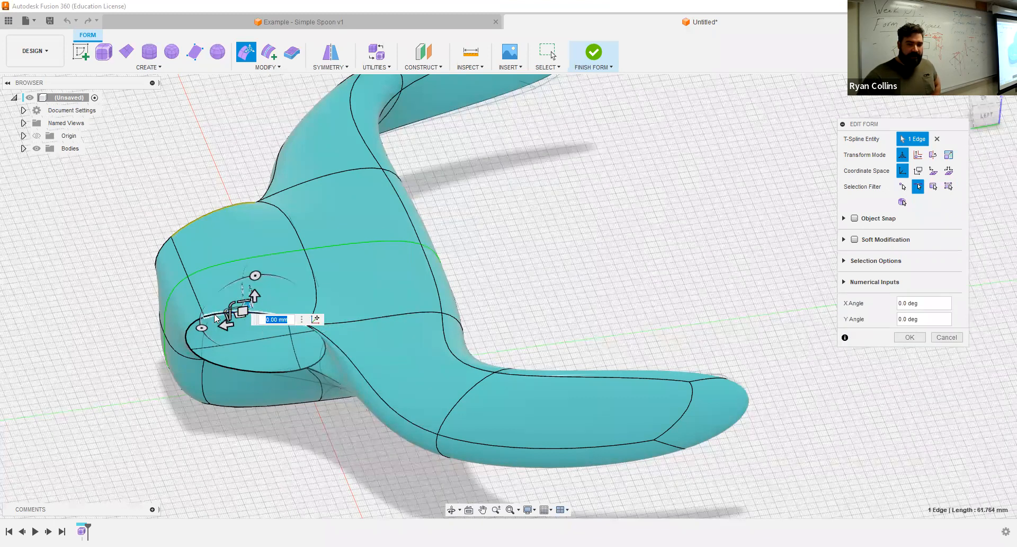
{"action": "double_click", "coordinate": [319, 360]}
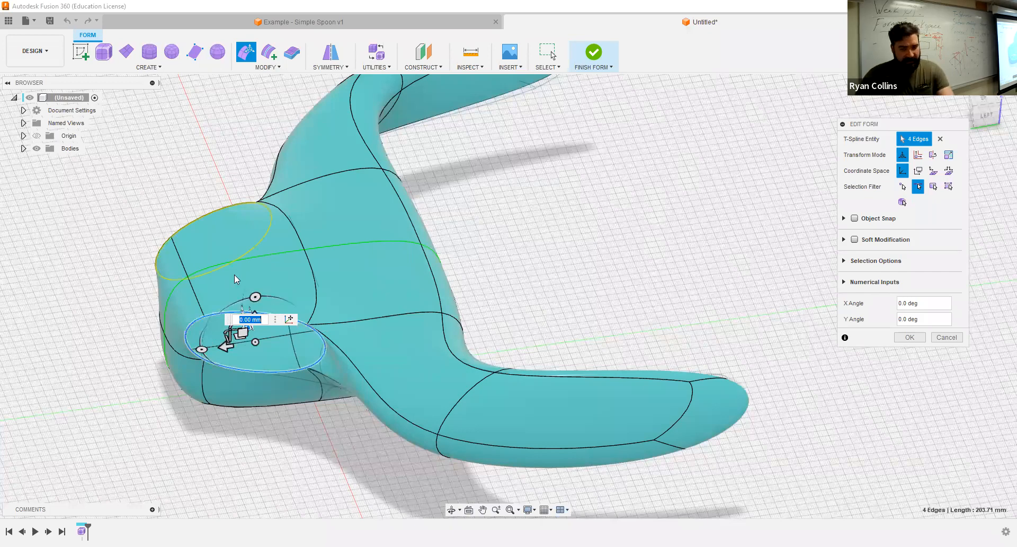
{"action": "middle_click_drag", "start_coordinate": [239, 275], "coordinate": [315, 274], "text": "shift"}
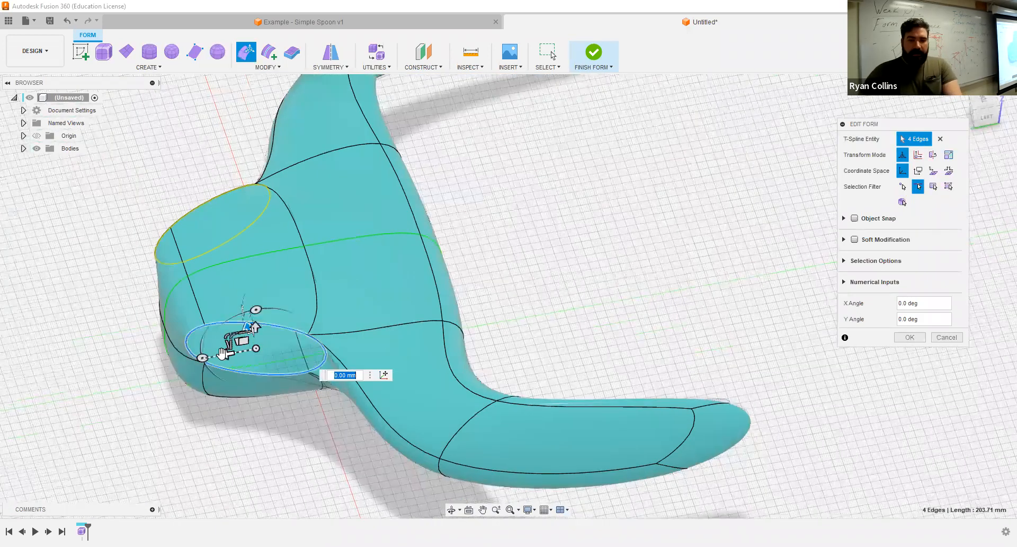
{"action": "scroll", "coordinate": [256, 360], "scroll_direction": "up", "scroll_amount": 3}
{"action": "scroll", "coordinate": [275, 366], "scroll_direction": "up", "scroll_amount": 2}
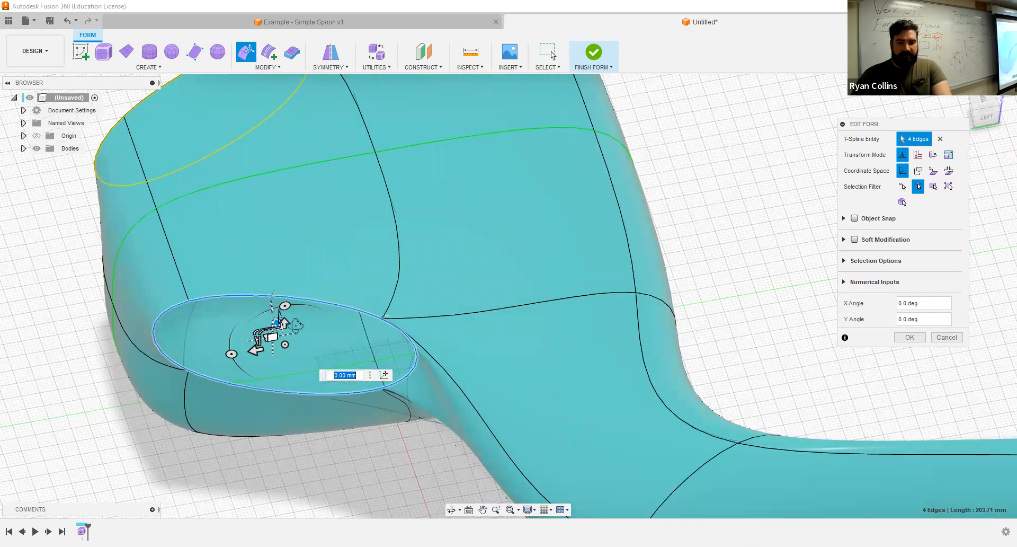
{"action": "middle_click_drag", "start_coordinate": [267, 331], "coordinate": [293, 329], "text": "shift"}
{"action": "mouse_move", "coordinate": [263, 268]}
{"action": "left_mouse_down"}
{"action": "mouse_move", "coordinate": [280, 283]}
{"action": "mouse_move", "coordinate": [260, 270]}
{"action": "left_mouse_up"}
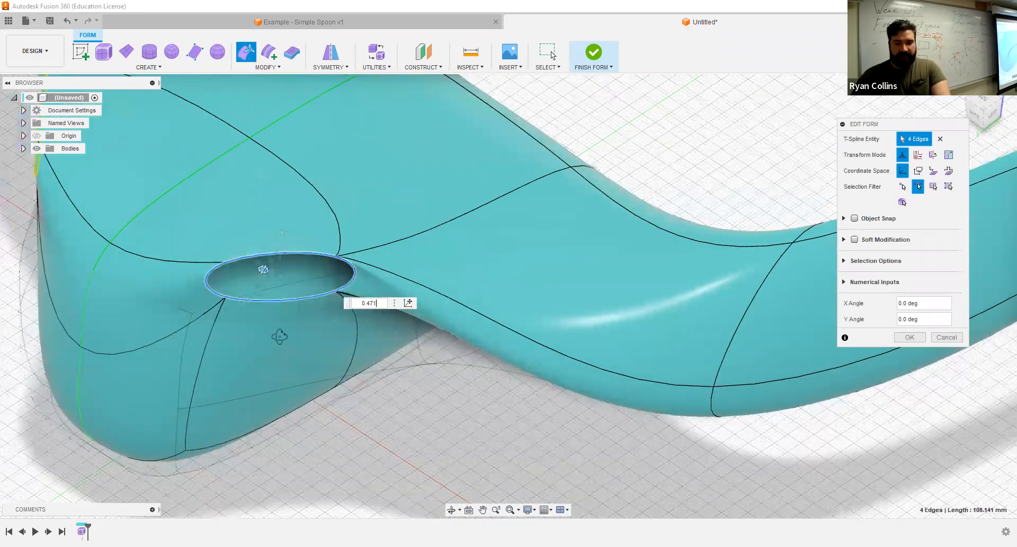
{"action": "key", "text": "ctrl+z"}
{"action": "middle_click_drag", "start_coordinate": [302, 306], "coordinate": [371, 313], "text": "shift"}
{"action": "left_click", "coordinate": [908, 341]}
Start Fill Hole on the hole's boundary loop and compare the Reduced Star, Fill Star and Collapse modes
{"action": "middle_click_drag", "start_coordinate": [545, 405], "coordinate": [277, 100], "text": "shift"}
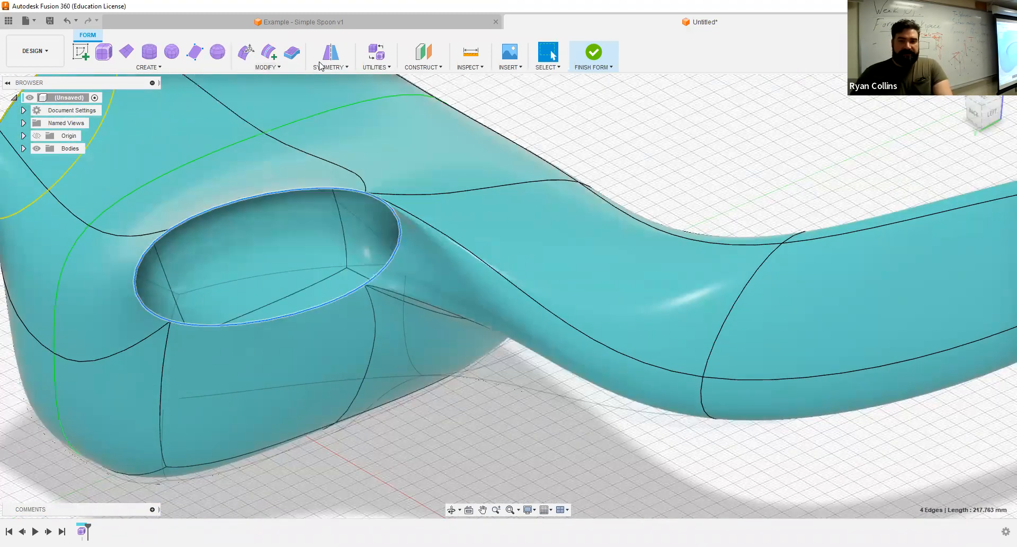
{"action": "left_click", "coordinate": [278, 68]}
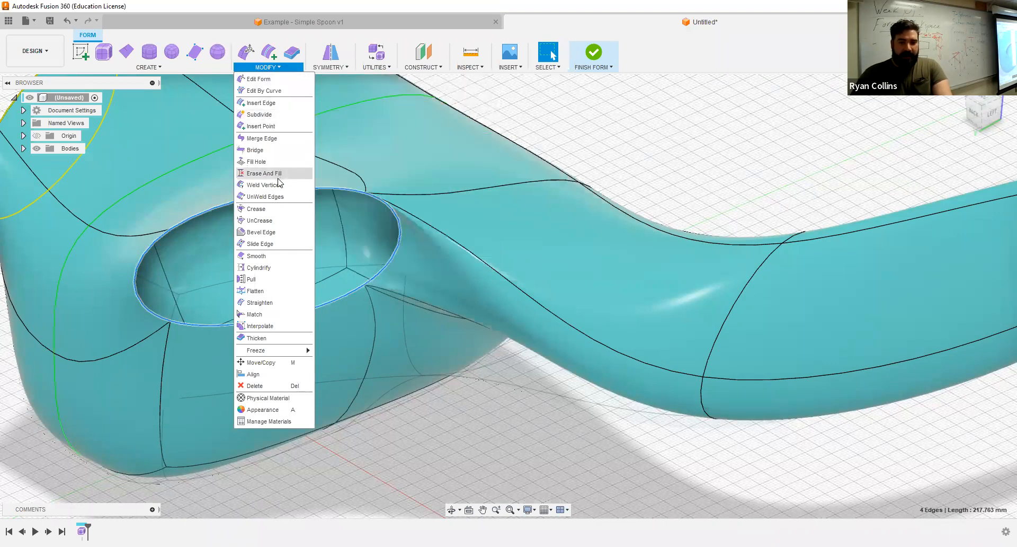
{"action": "left_click", "coordinate": [256, 161]}
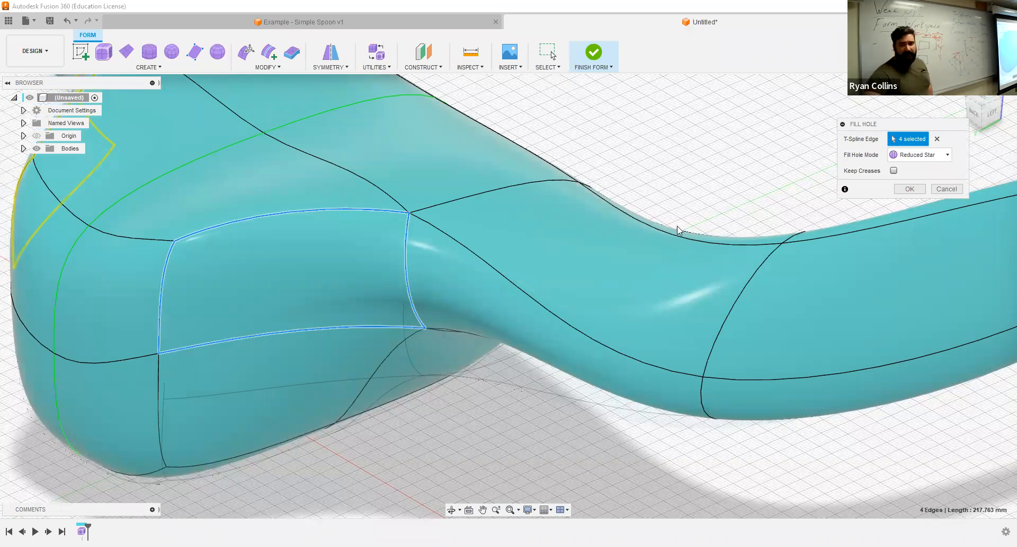
{"action": "left_click", "coordinate": [912, 160]}
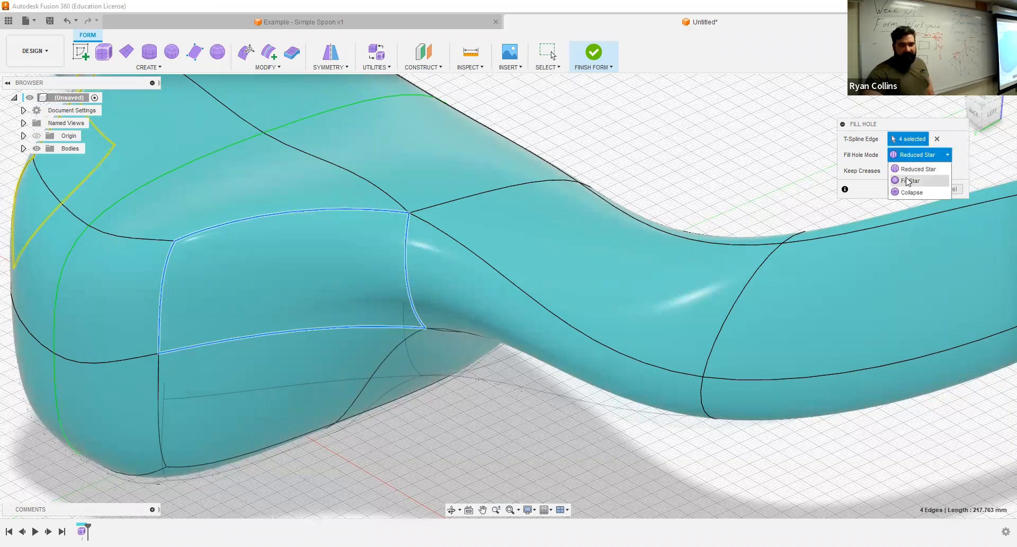
{"action": "left_click", "coordinate": [908, 181]}
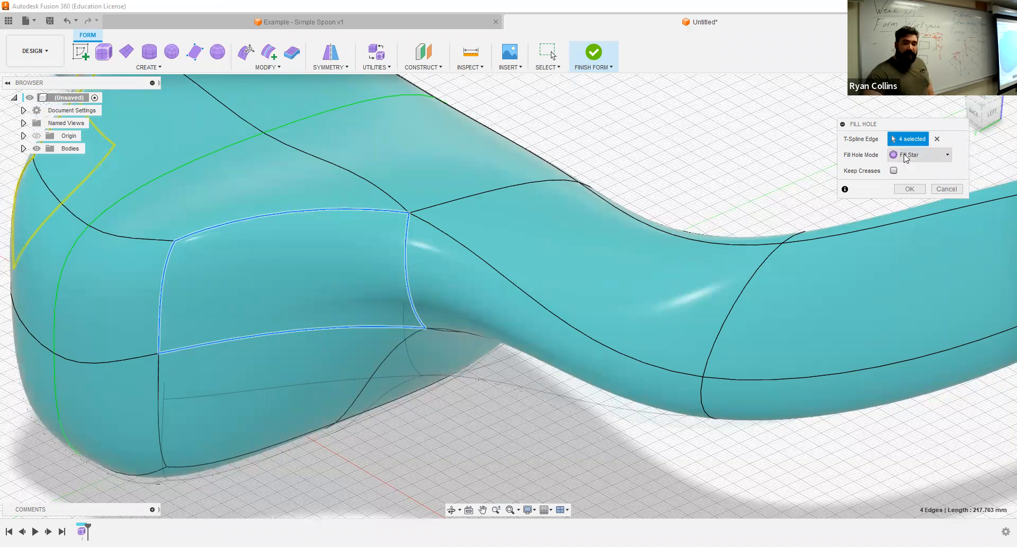
{"action": "left_click", "coordinate": [905, 158]}
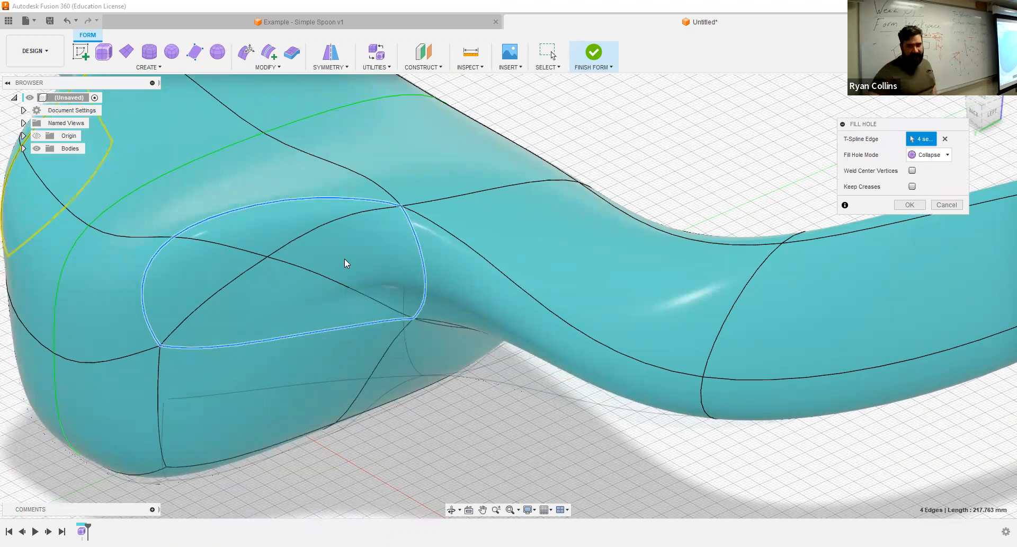
{"action": "middle_click_drag", "start_coordinate": [355, 258], "coordinate": [383, 263], "text": "shift"}
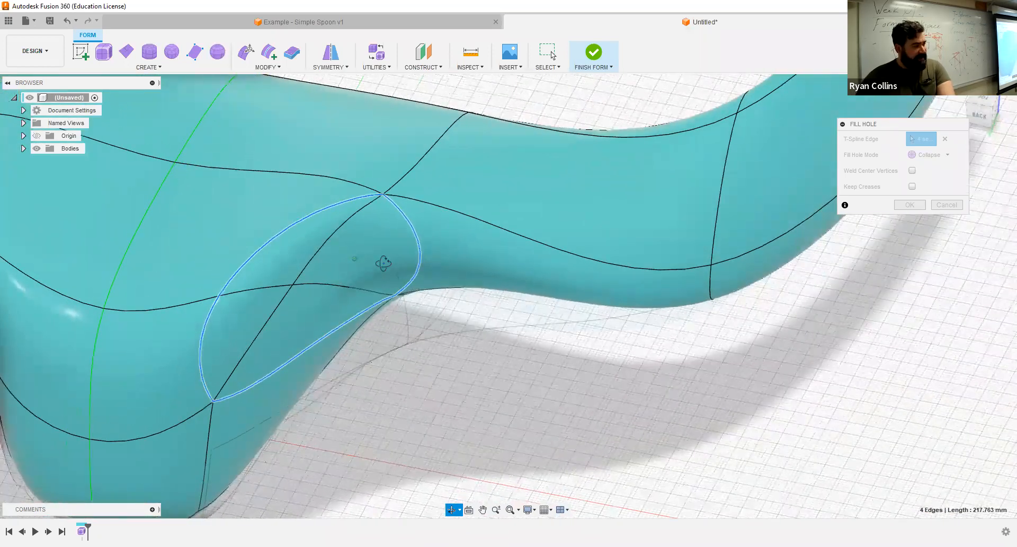
Fill the hole using Fill Star mode with Keep Creases enabled
{"action": "left_click", "coordinate": [912, 186]}
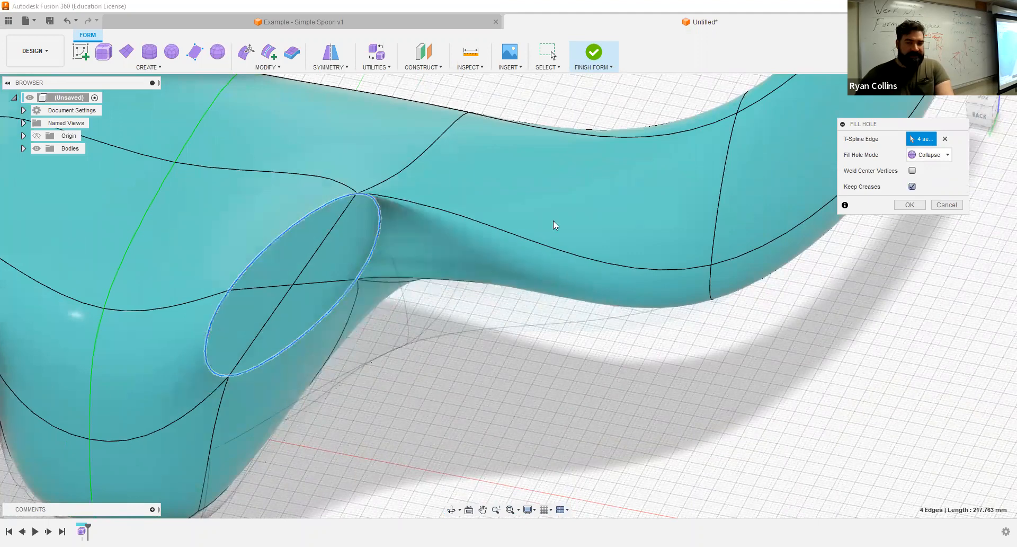
{"action": "middle_click_drag", "start_coordinate": [496, 263], "coordinate": [445, 266], "text": "shift"}
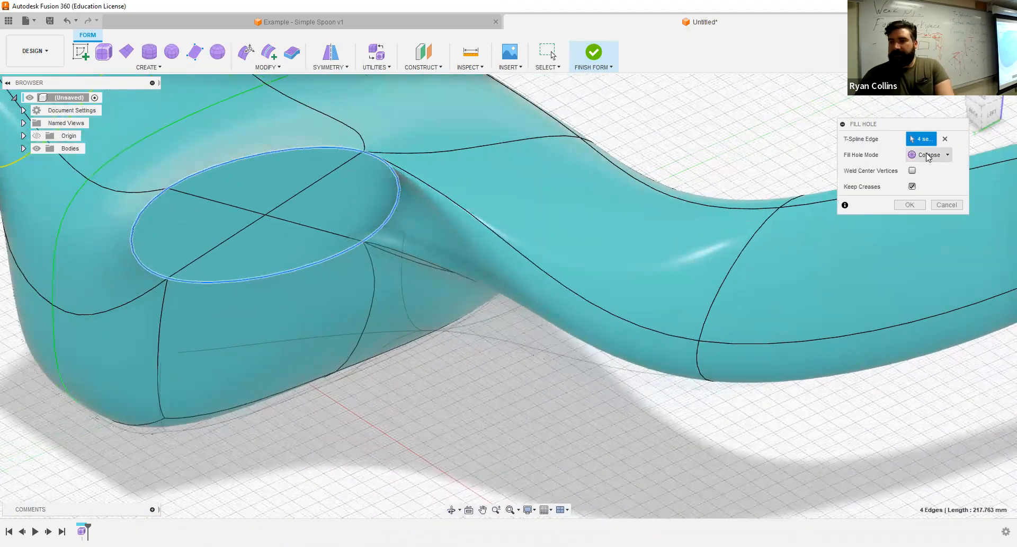
{"action": "left_click", "coordinate": [923, 160]}
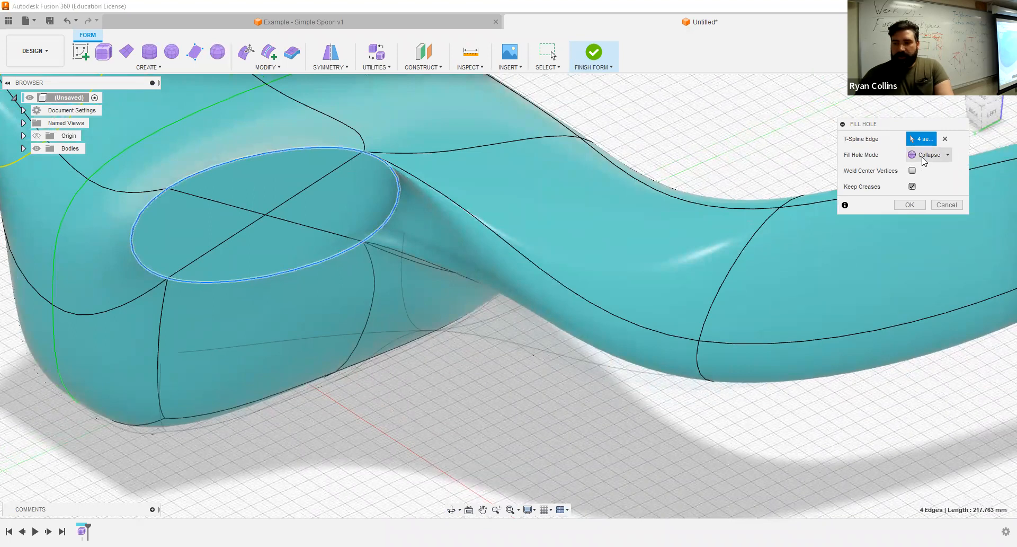
{"action": "left_click", "coordinate": [924, 180]}
{"action": "mouse_move", "coordinate": [406, 222]}
{"action": "middle_mouse_down", "text": "shift"}
{"action": "mouse_move", "coordinate": [425, 211]}
{"action": "mouse_move", "coordinate": [402, 219]}
{"action": "mouse_move", "coordinate": [416, 215]}
{"action": "middle_mouse_up", "text": "shift"}
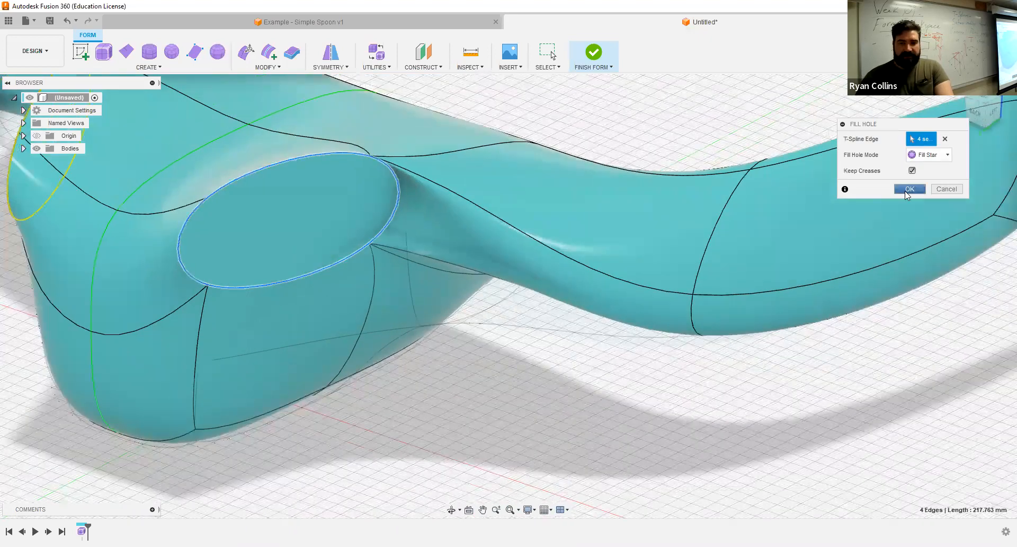
{"action": "key", "text": "Return"}
Try moving the filled cap's four boundary edges with Edit Form, using distances of 5 and 7 mm, and undo the move
{"action": "middle_click_drag", "start_coordinate": [500, 304], "coordinate": [415, 267], "text": "shift"}
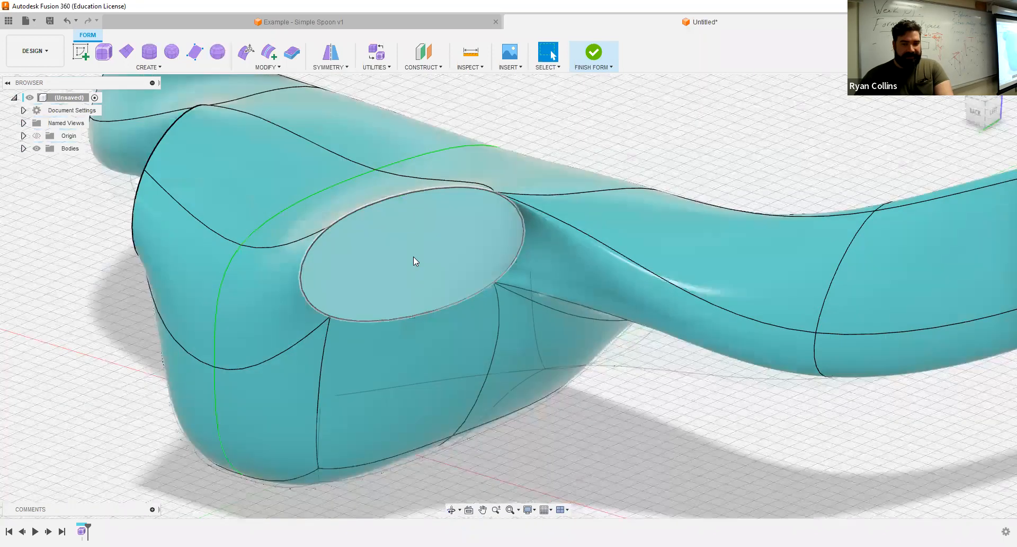
{"action": "left_click", "coordinate": [414, 257]}
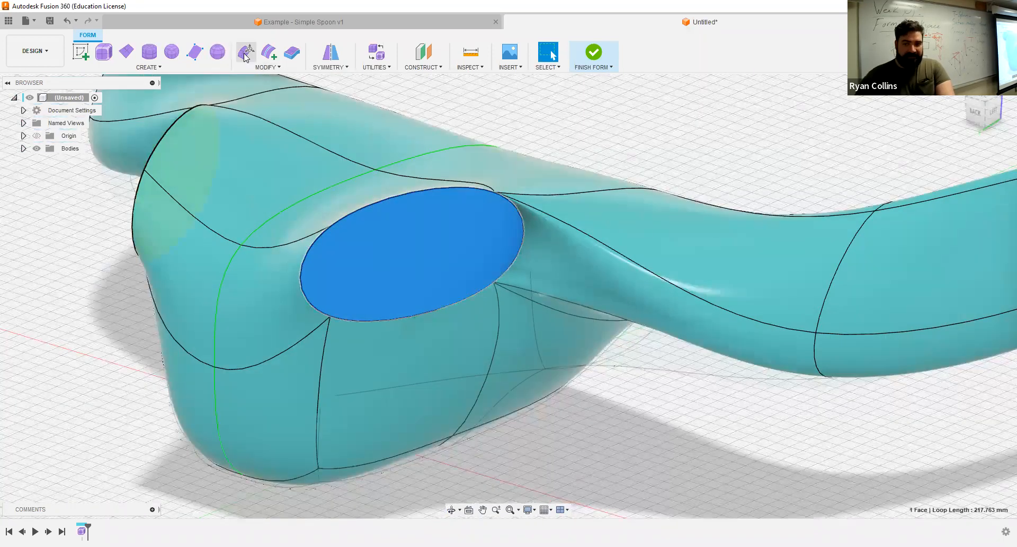
{"action": "middle_click_drag", "start_coordinate": [484, 193], "coordinate": [484, 256], "text": "shift"}
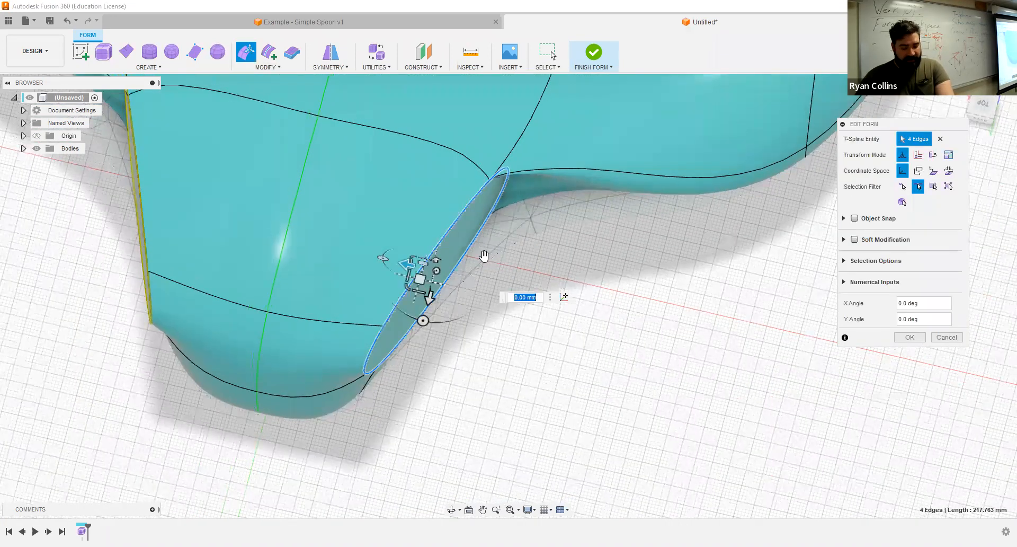
{"action": "left_click", "coordinate": [418, 279]}
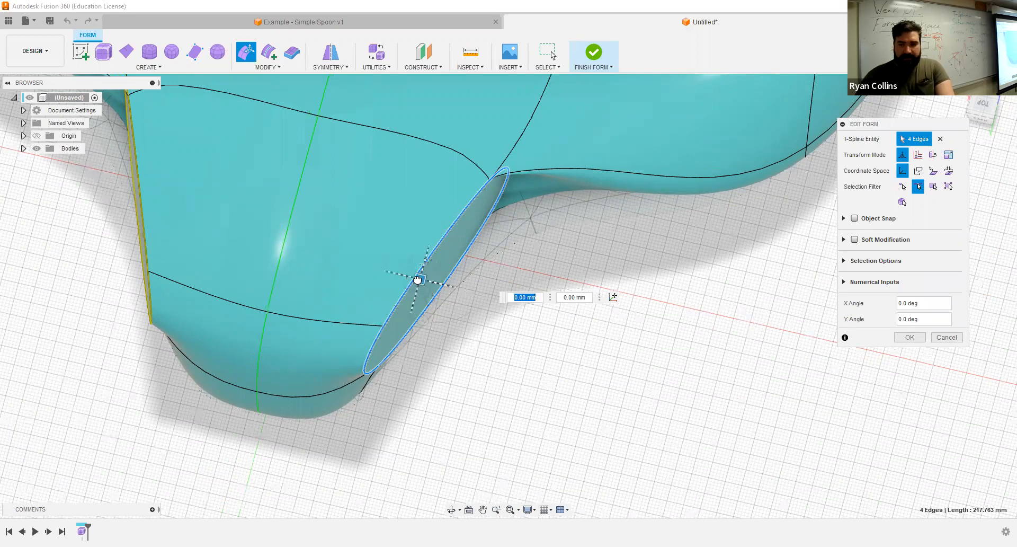
{"action": "left_click_drag", "start_coordinate": [421, 283], "coordinate": [425, 287]}
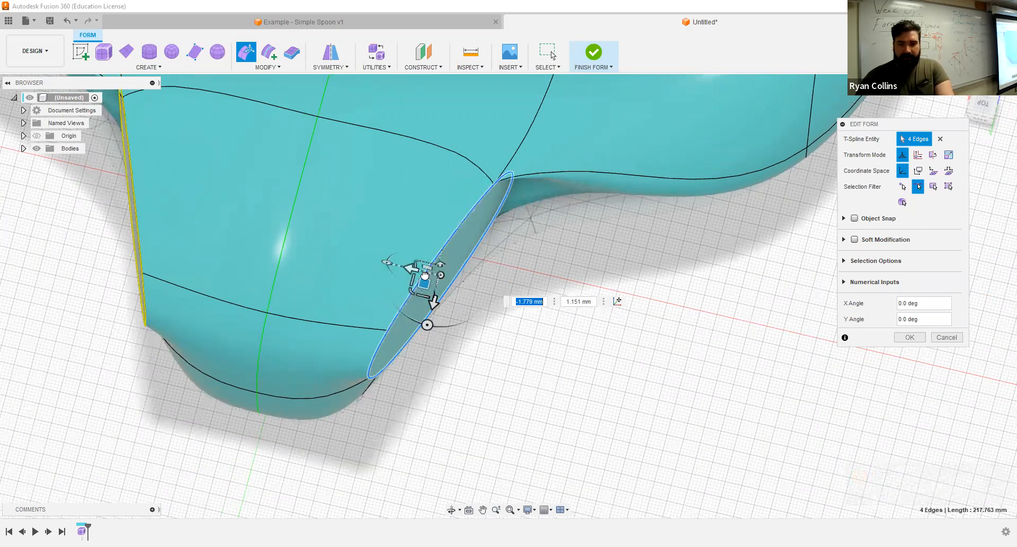
{"action": "left_click_drag", "start_coordinate": [407, 272], "coordinate": [394, 271]}
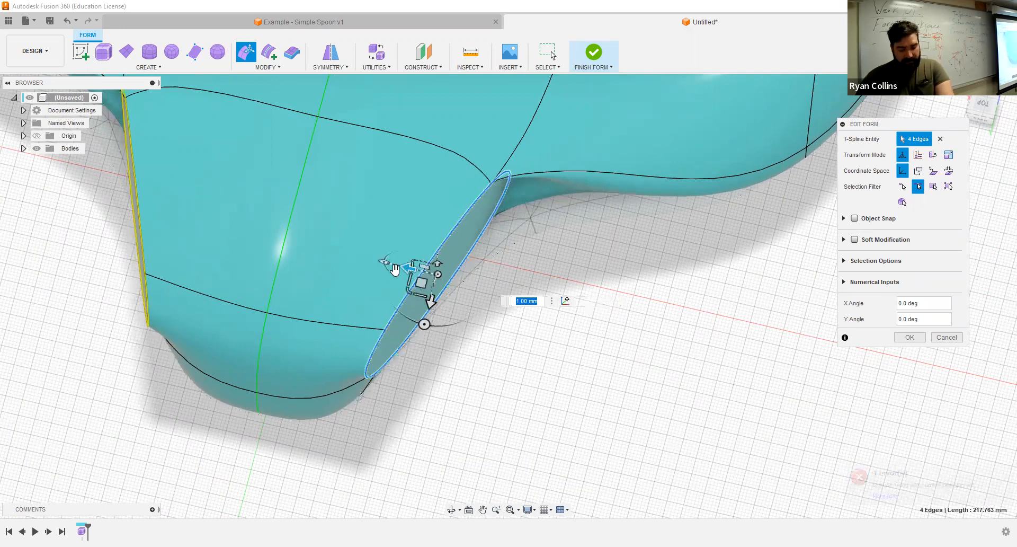
{"action": "type", "text": "5"}
{"action": "key", "text": "Return"}
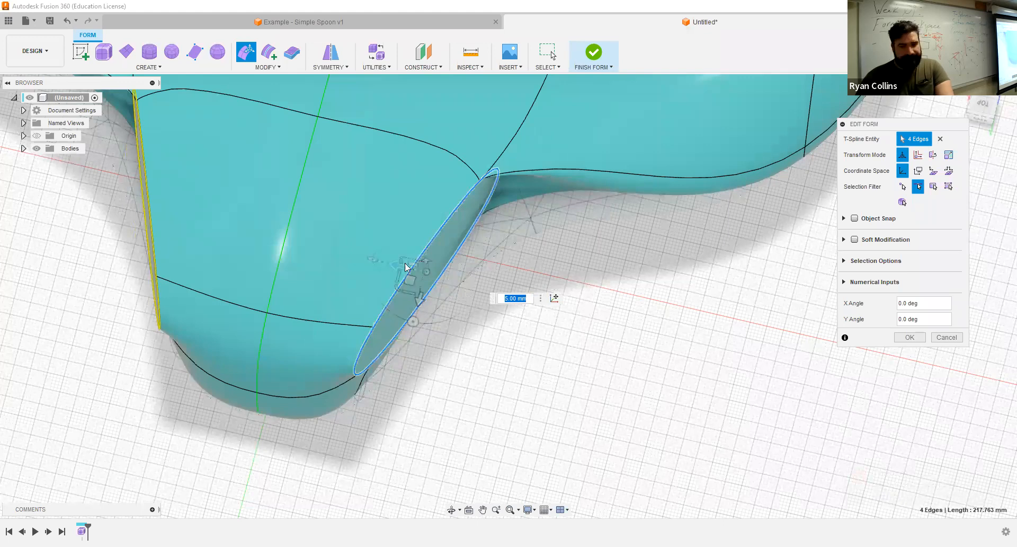
{"action": "type", "text": "7"}
{"action": "key", "text": "Return"}
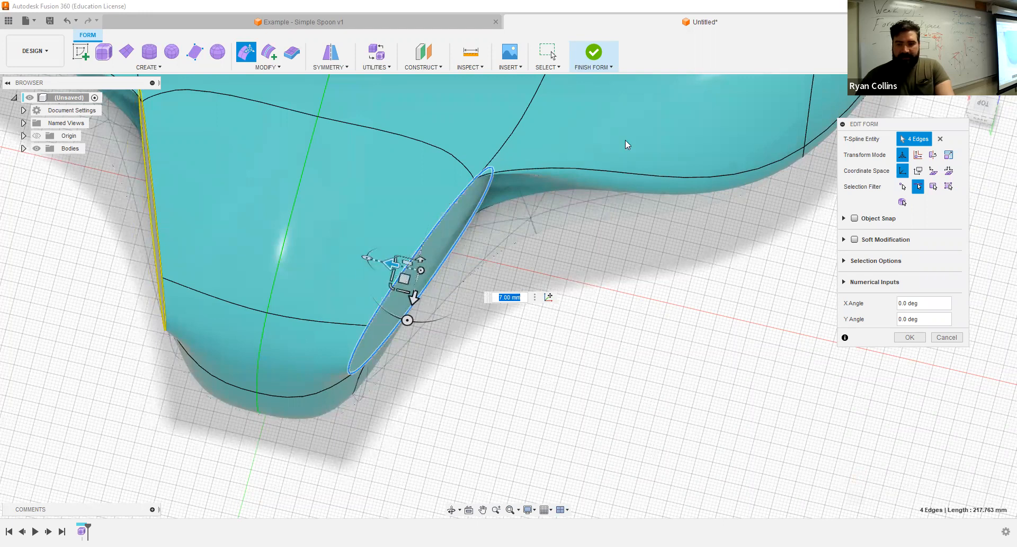
{"action": "key", "text": "ctrl+z"}
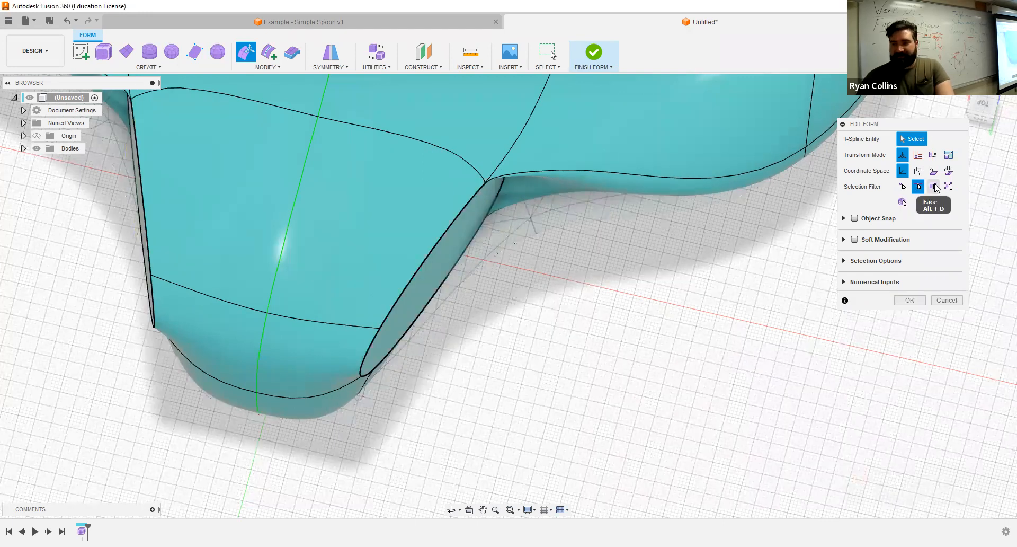
Extrude the filled cap face outward with Edit Form, moving it about -11 mm and 3 mm in its two plane directions
{"action": "left_click", "coordinate": [935, 187]}
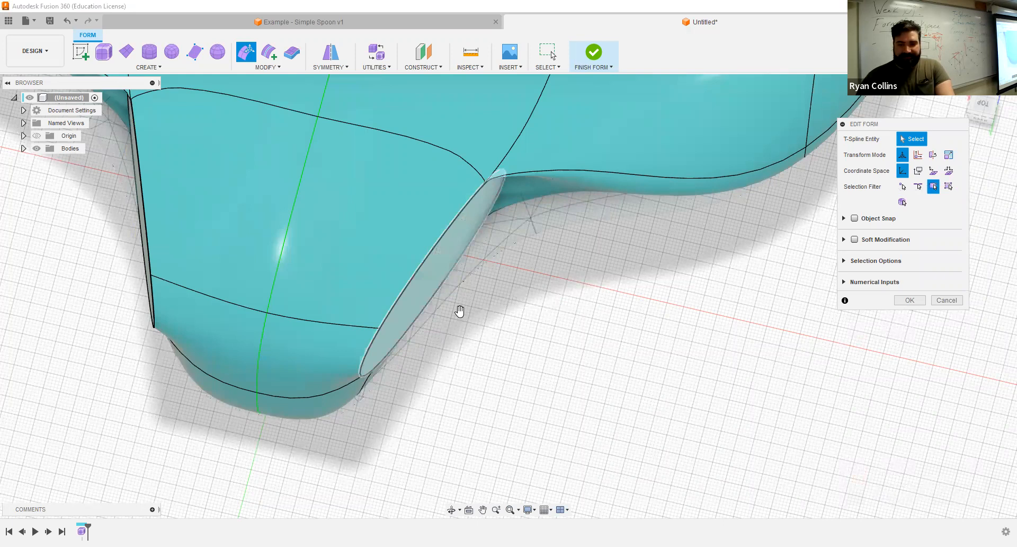
{"action": "left_click", "coordinate": [416, 283]}
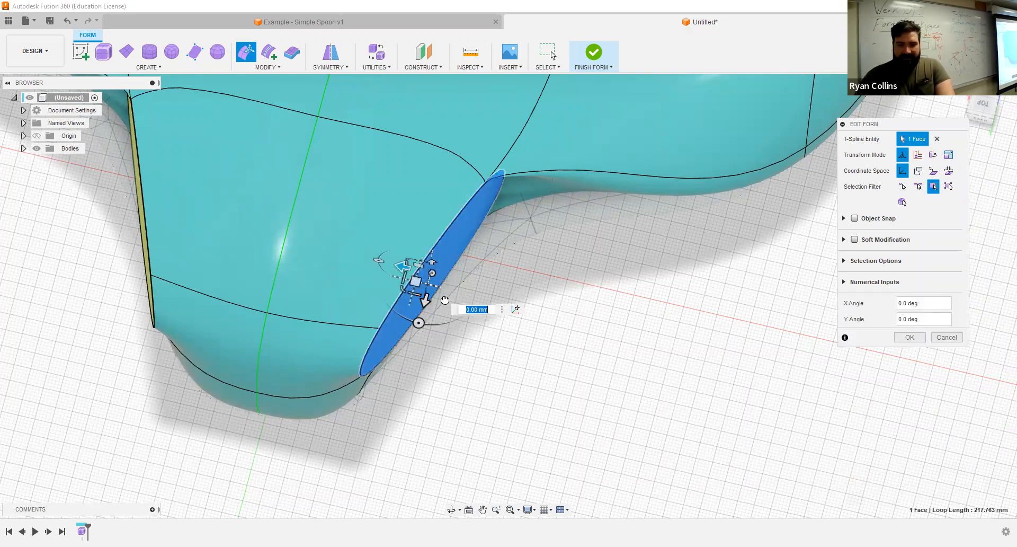
{"action": "left_click_drag", "start_coordinate": [416, 282], "coordinate": [440, 308]}
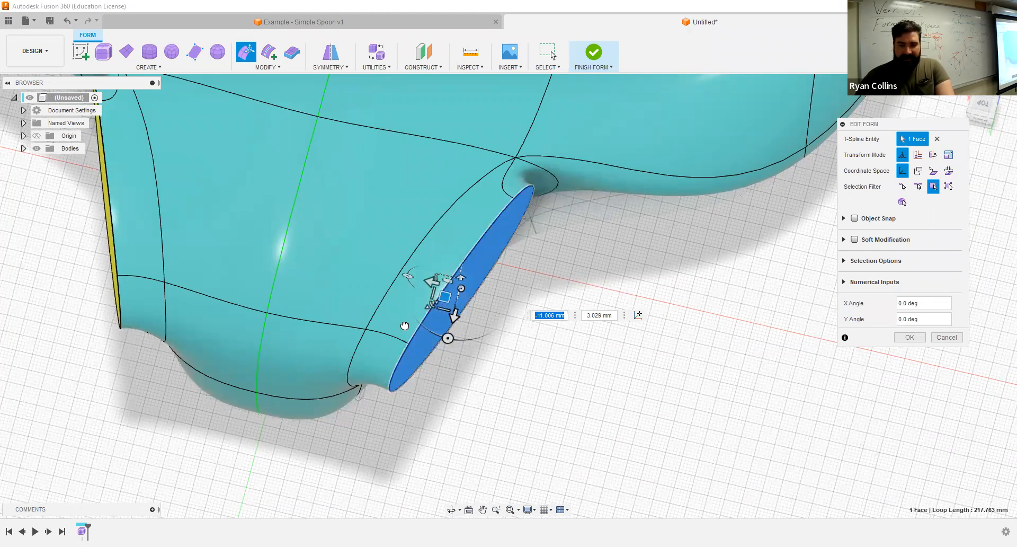
Scale the extruded cap face uniformly by a factor of about 0.44 and accept the form edit
{"action": "middle_click_drag", "start_coordinate": [475, 255], "coordinate": [397, 128], "text": "shift"}
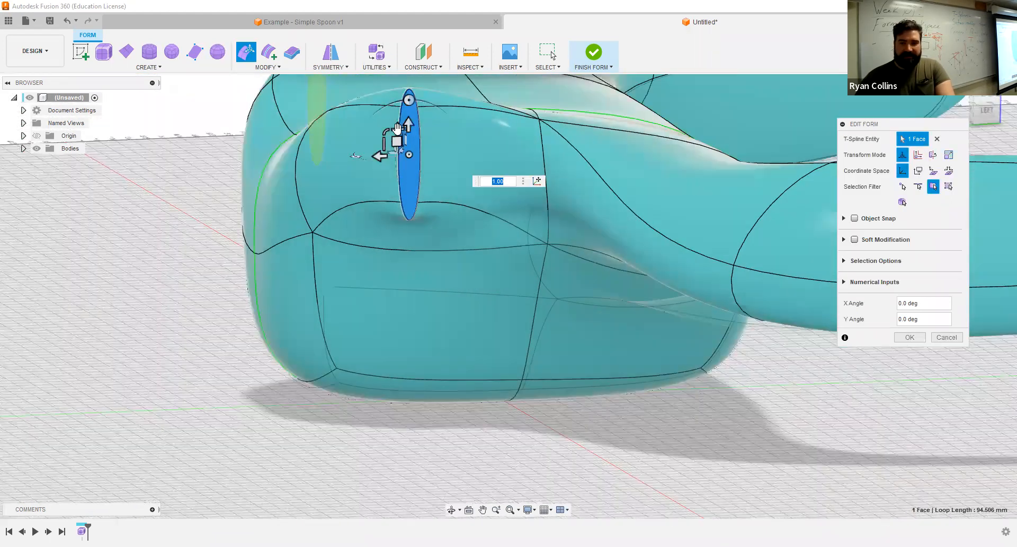
{"action": "left_click_drag", "start_coordinate": [397, 128], "coordinate": [418, 196]}
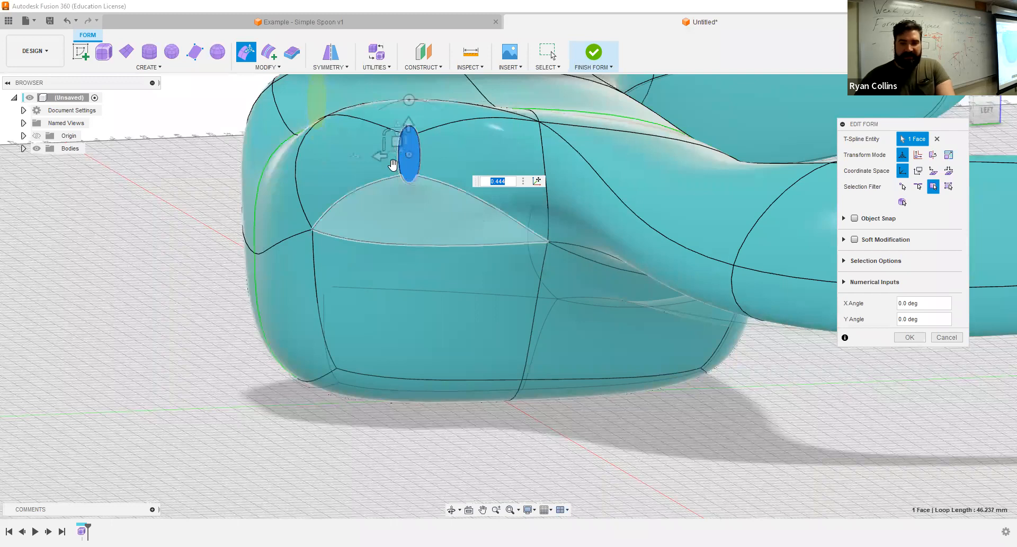
{"action": "middle_click_drag", "start_coordinate": [393, 164], "coordinate": [393, 165], "text": "shift"}
{"action": "left_click_drag", "start_coordinate": [393, 166], "coordinate": [361, 173]}
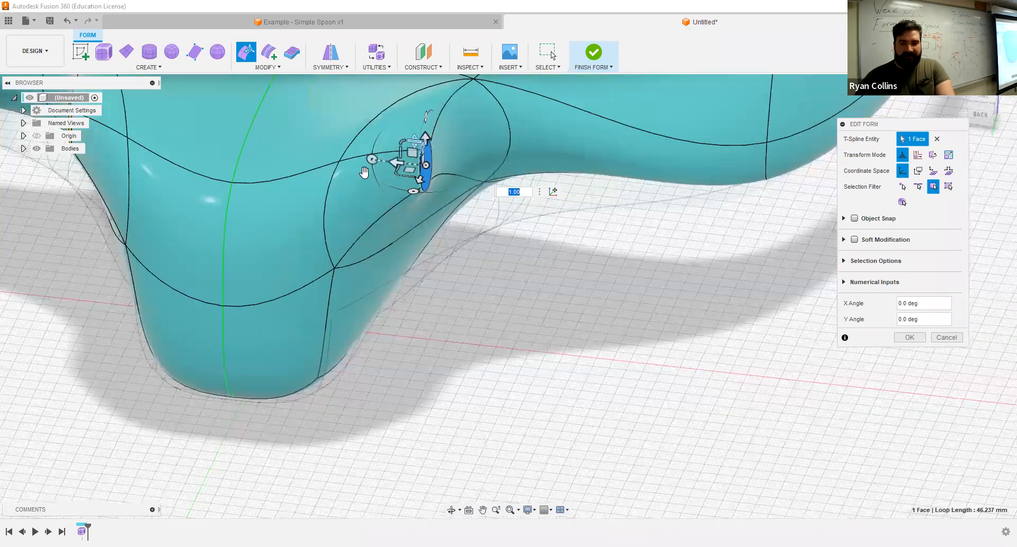
{"action": "middle_click_drag", "start_coordinate": [514, 336], "coordinate": [516, 337]}
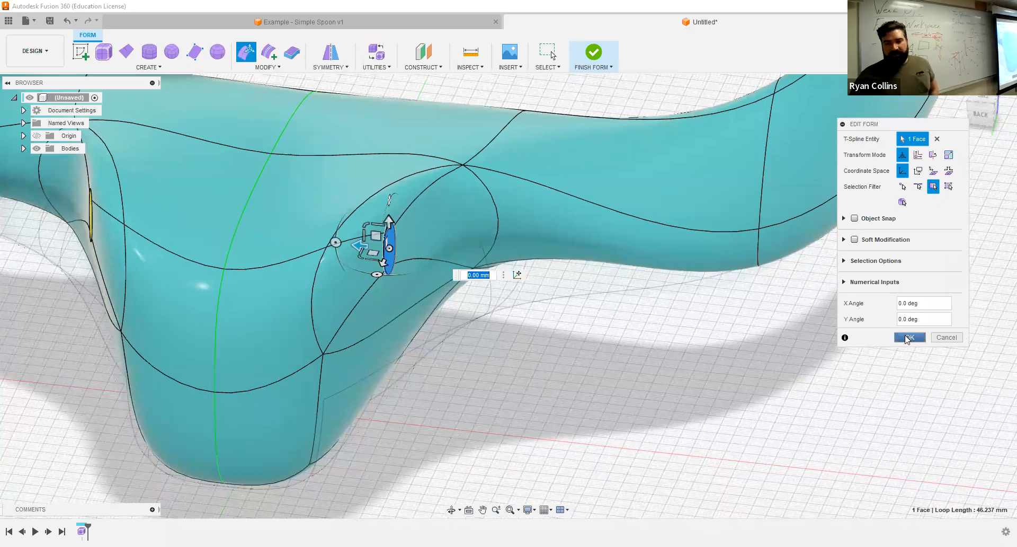
{"action": "key", "text": "Return"}
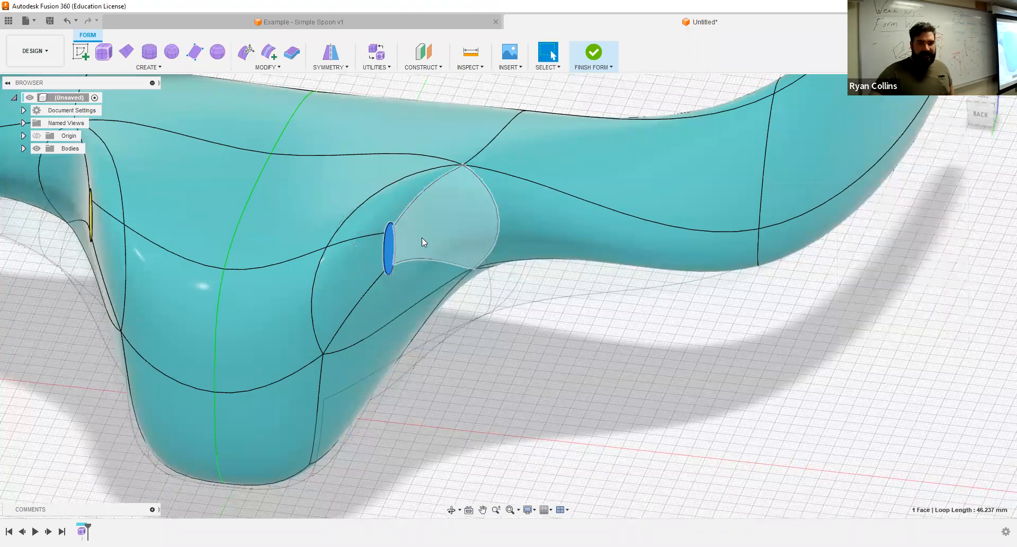
Start Insert Edge on the small cap face's four-edge loop, choosing the Single insertion side and Exact insertion mode
{"action": "left_click", "coordinate": [269, 53]}
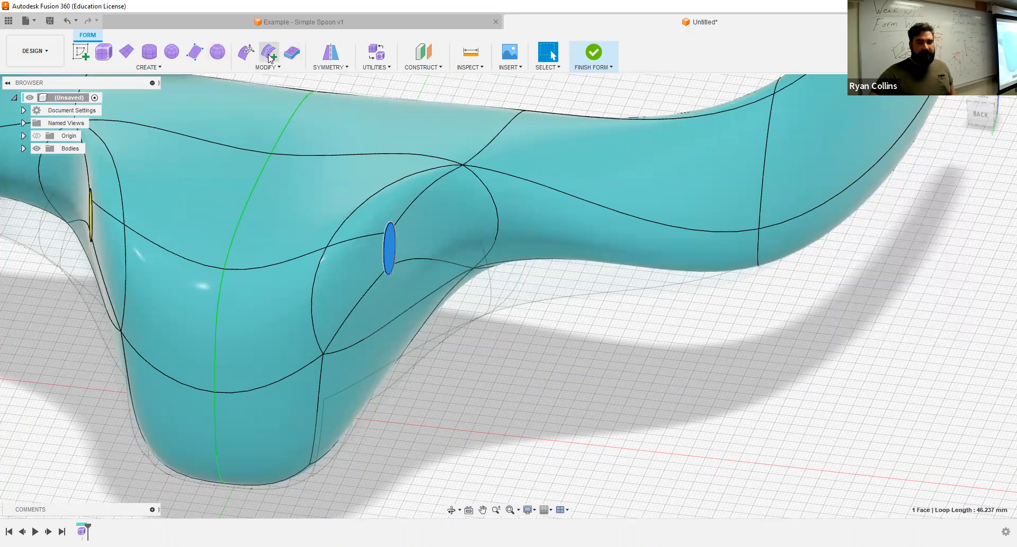
{"action": "left_click", "coordinate": [385, 251]}
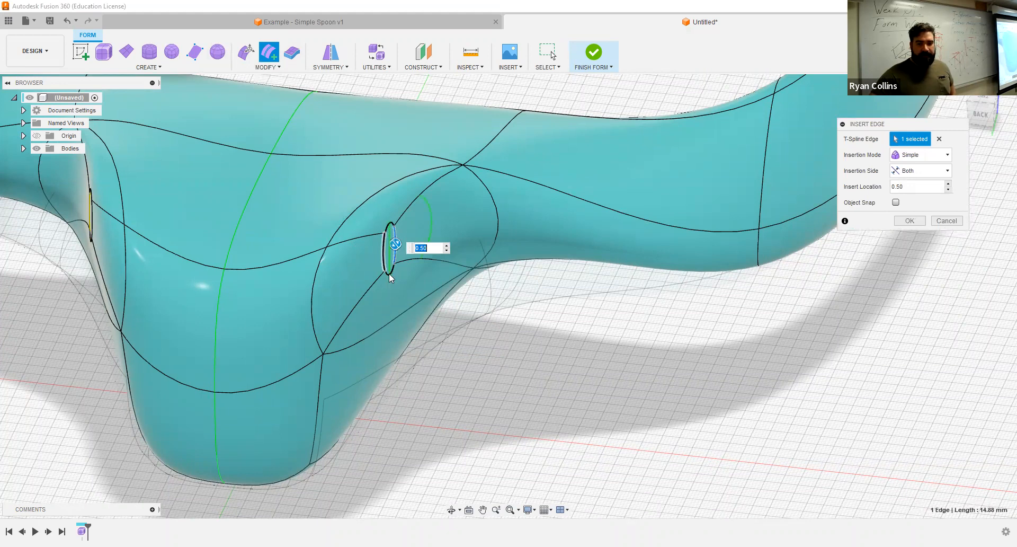
{"action": "double_click", "coordinate": [390, 238]}
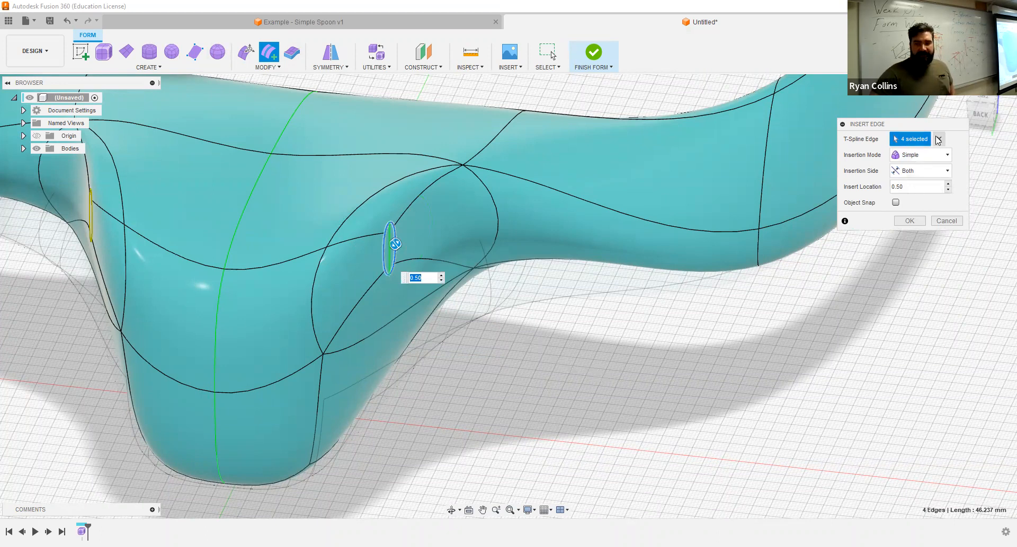
{"action": "left_click", "coordinate": [912, 171]}
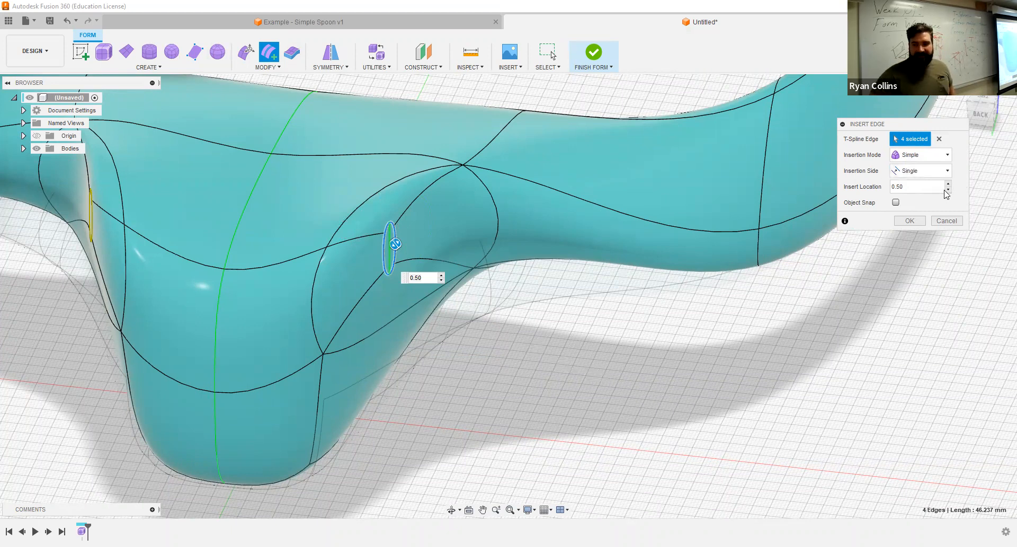
{"action": "left_click", "coordinate": [951, 159]}
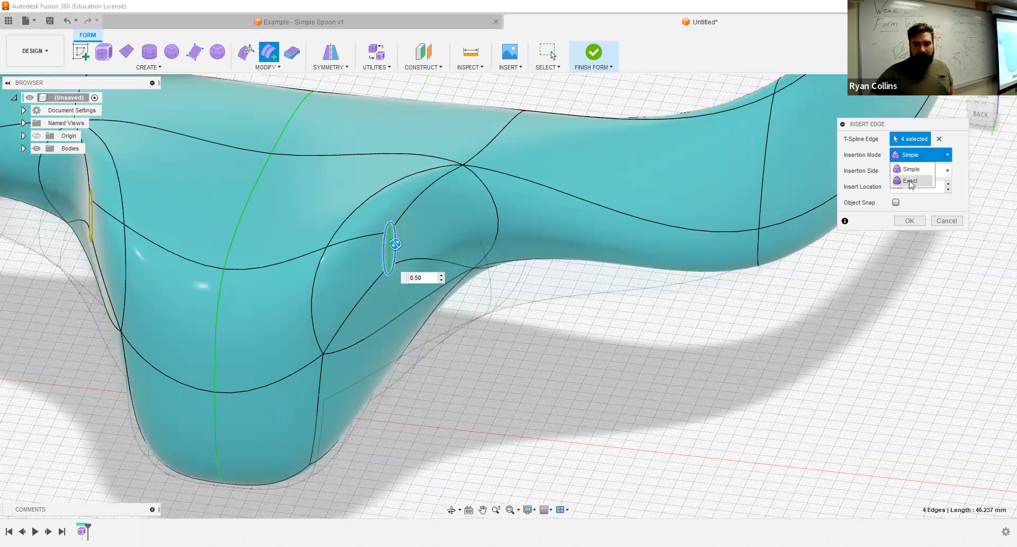
{"action": "left_click", "coordinate": [910, 181]}
Replace the Insert Edge selection with the long curved edge above the small cap face
{"action": "left_click", "coordinate": [939, 138]}
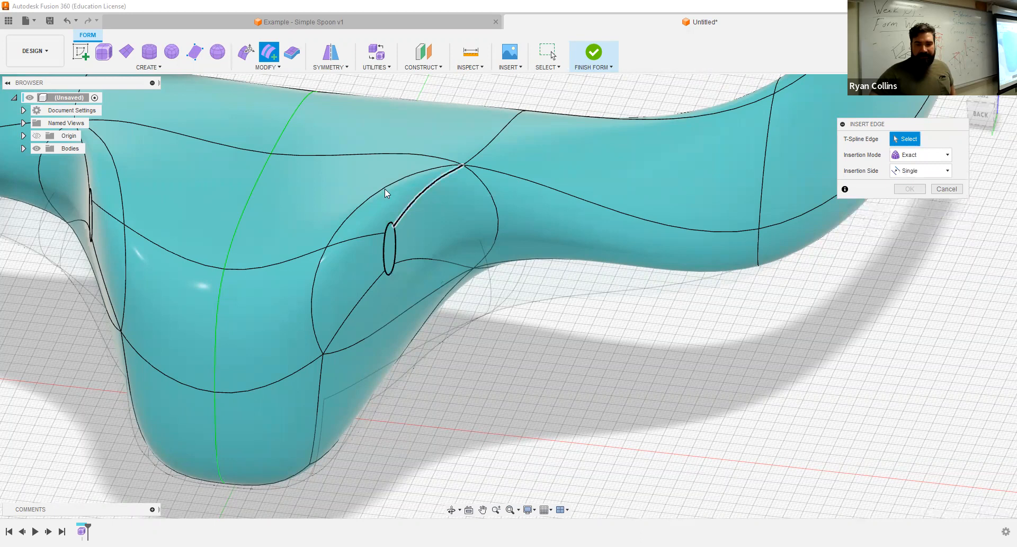
{"action": "left_click", "coordinate": [350, 182]}
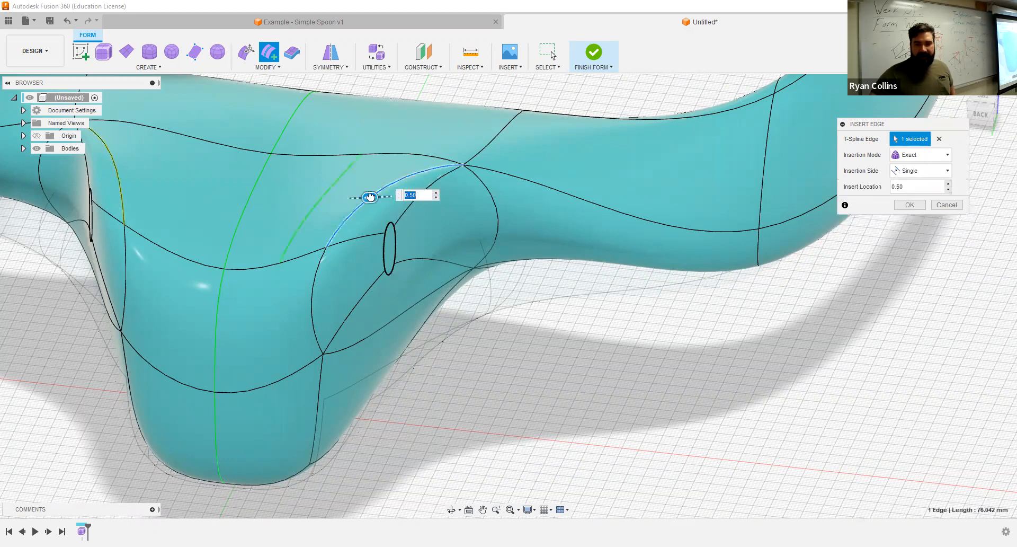